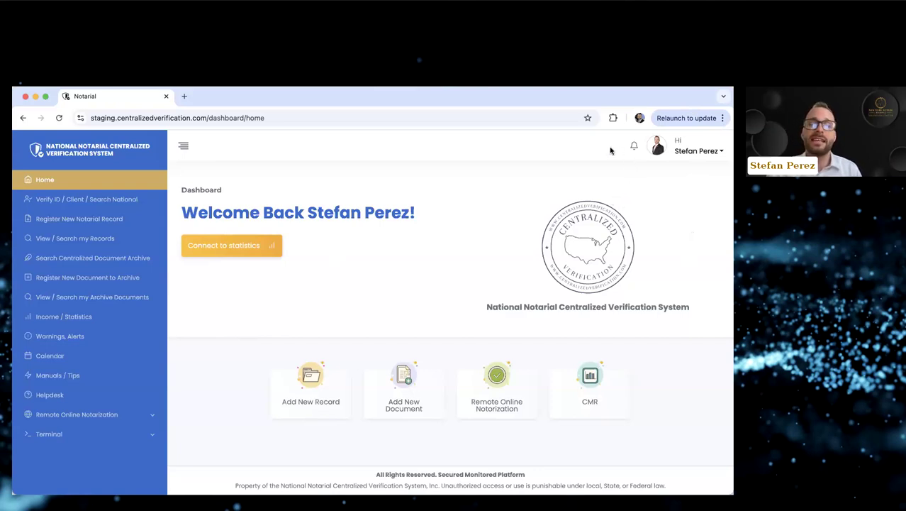
- Open the notary's Public Profile page from the user name menu
left_click(693, 151)
left_click(700, 150)
left_click(695, 152)
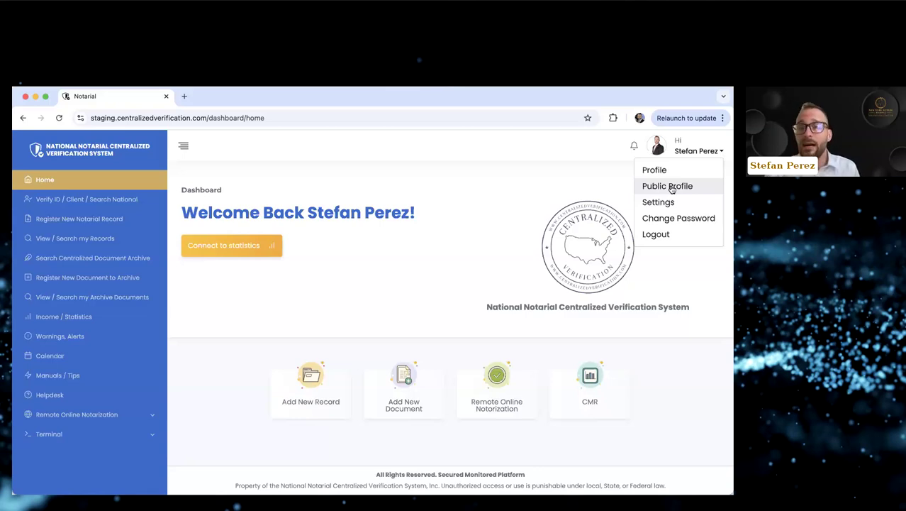
left_click(670, 186)
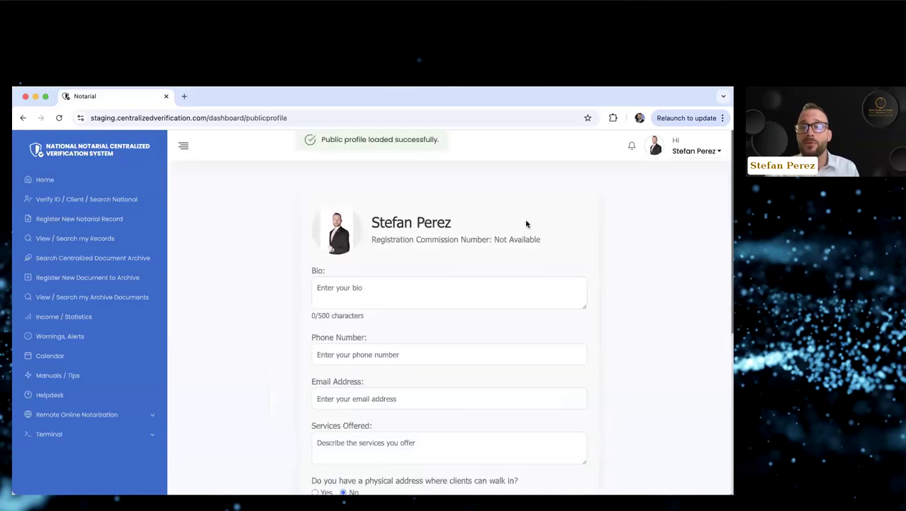
- Answer Yes to both 'Are you a Lawyer?' and 'Do you have a website?' on the profile
scroll(528, 225, "down", 1)
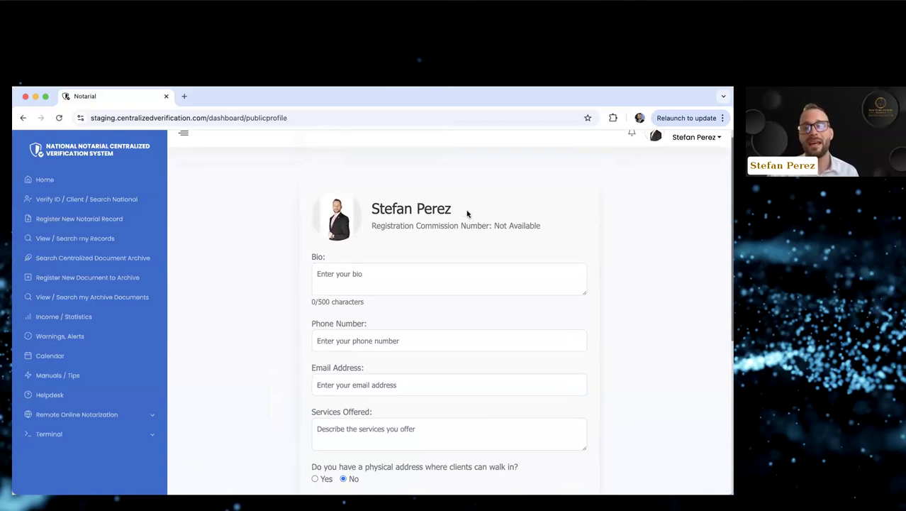
scroll(431, 247, "down", 1)
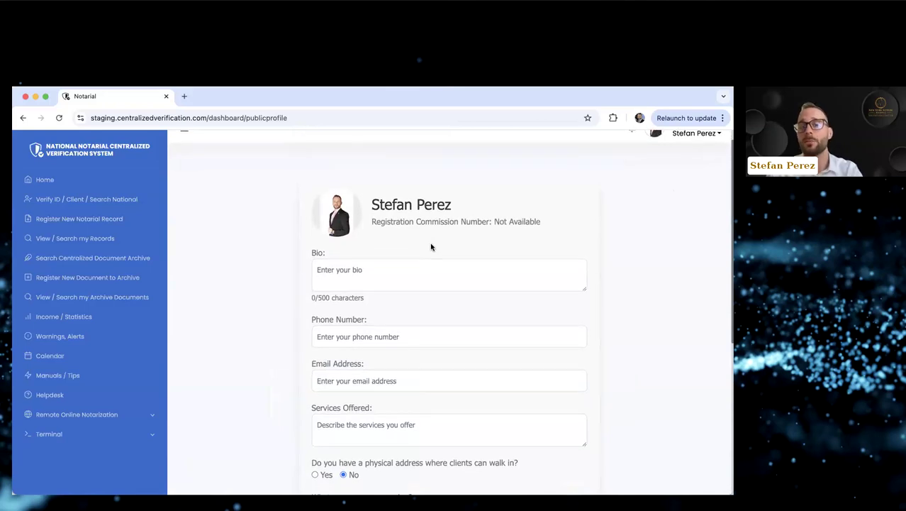
scroll(431, 245, "down", 3)
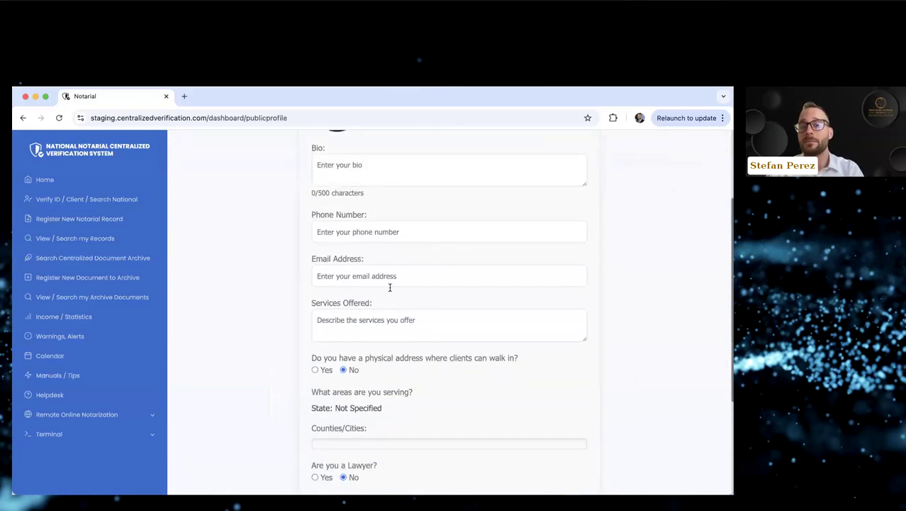
scroll(358, 268, "down", 1)
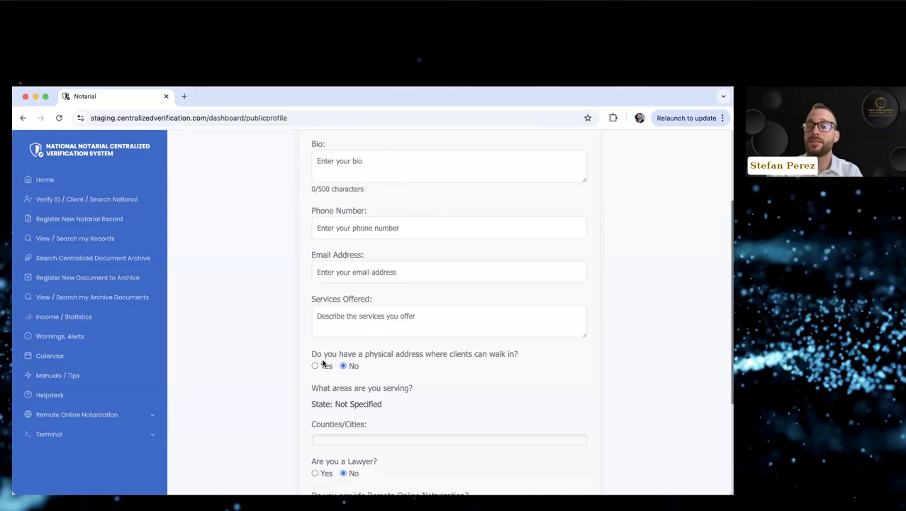
scroll(284, 351, "down", 1)
scroll(304, 350, "down", 1)
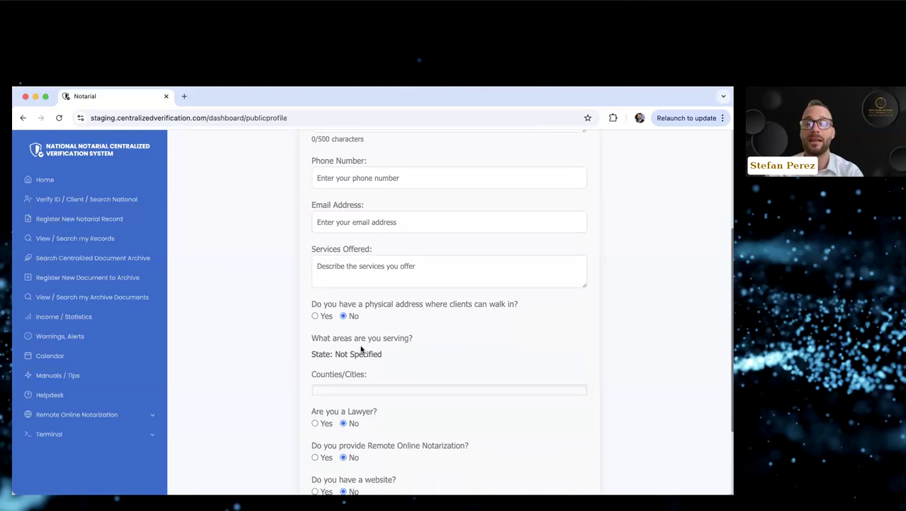
scroll(392, 346, "down", 2)
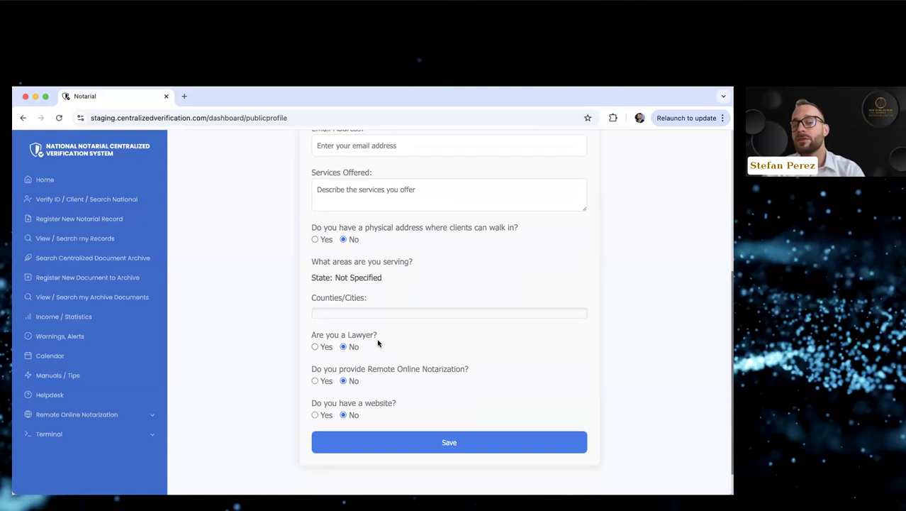
left_click(315, 347)
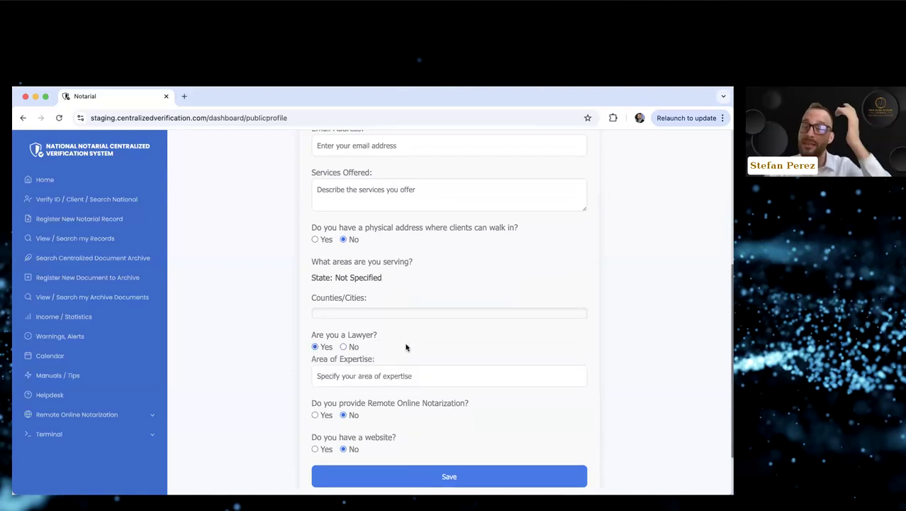
scroll(407, 347, "down", 1)
scroll(406, 347, "down", 3)
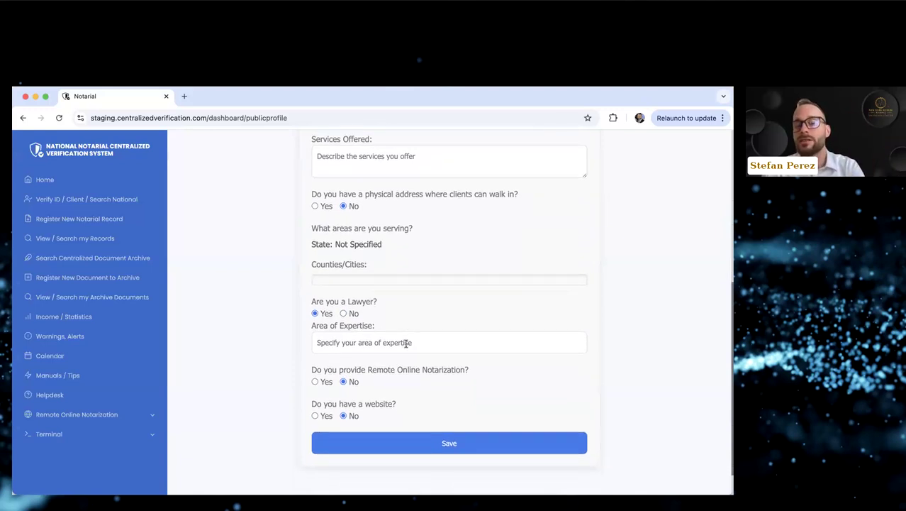
left_click(319, 416)
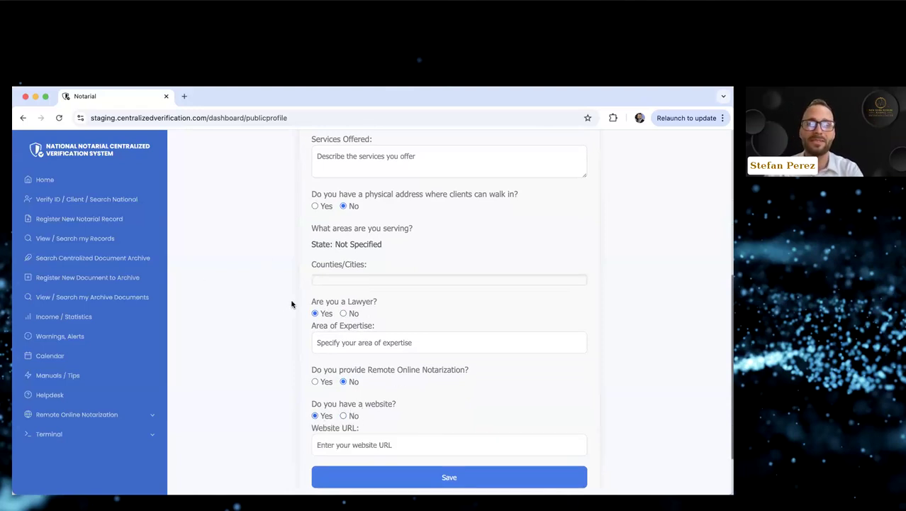
scroll(288, 305, "up", 5)
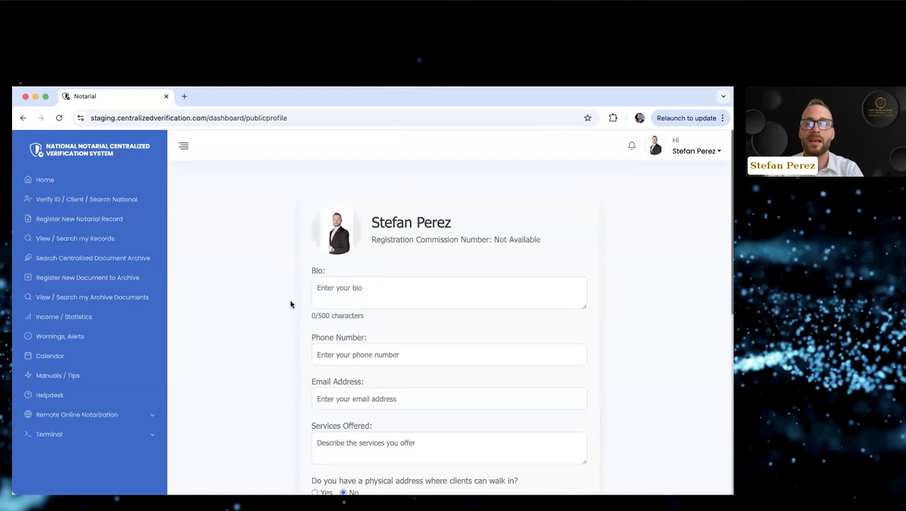
left_click(709, 153)
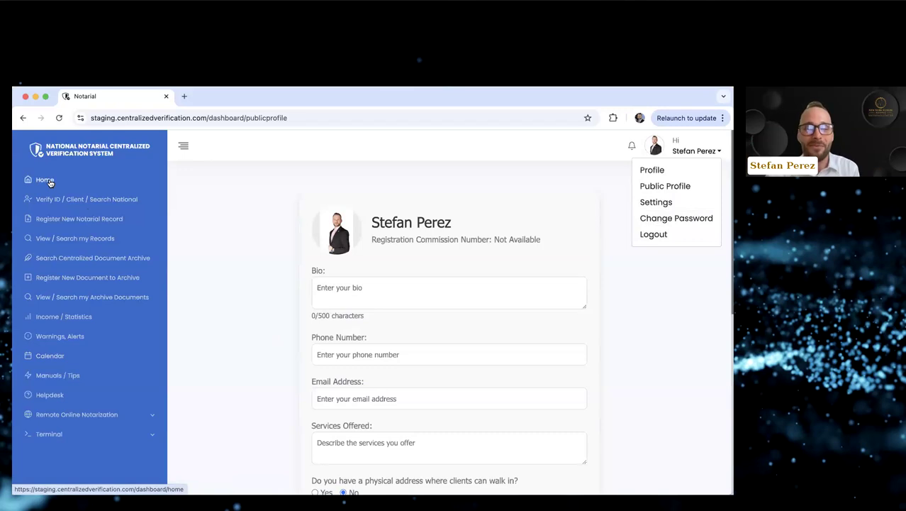
- Return to the Home dashboard from the sidebar
left_click(45, 180)
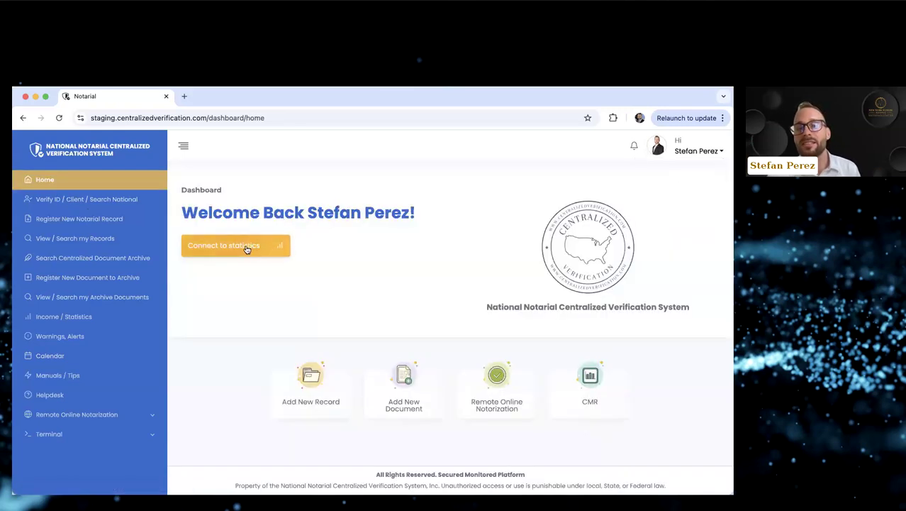
- View the income statistics, then bring up the Verify ID / Client / Search National page
left_click(267, 246)
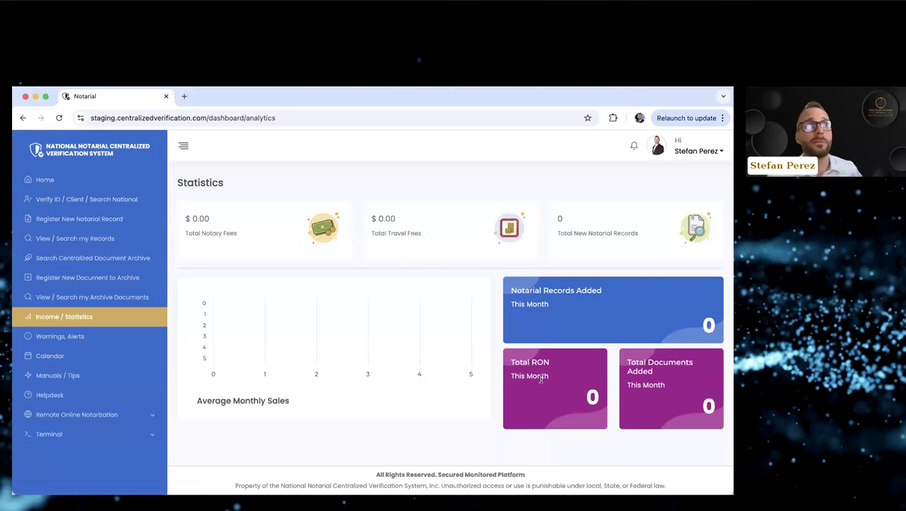
left_click(83, 201)
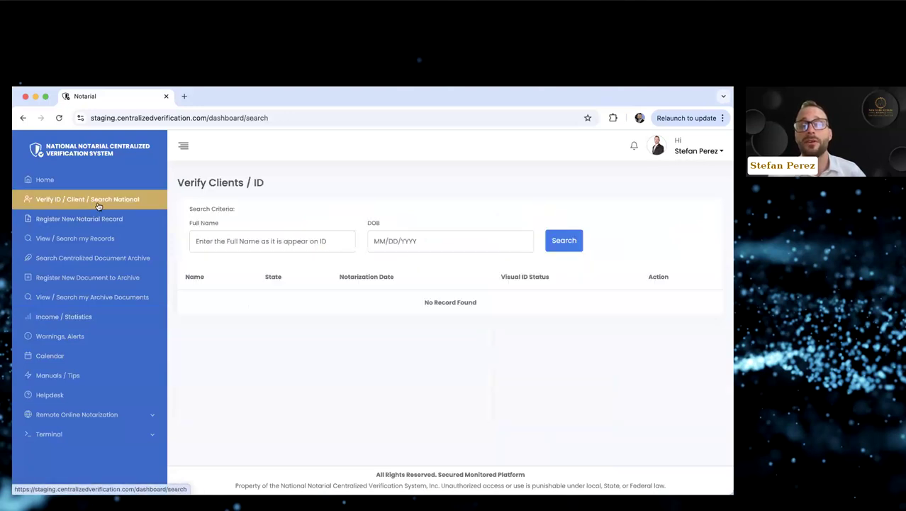
left_click(262, 241)
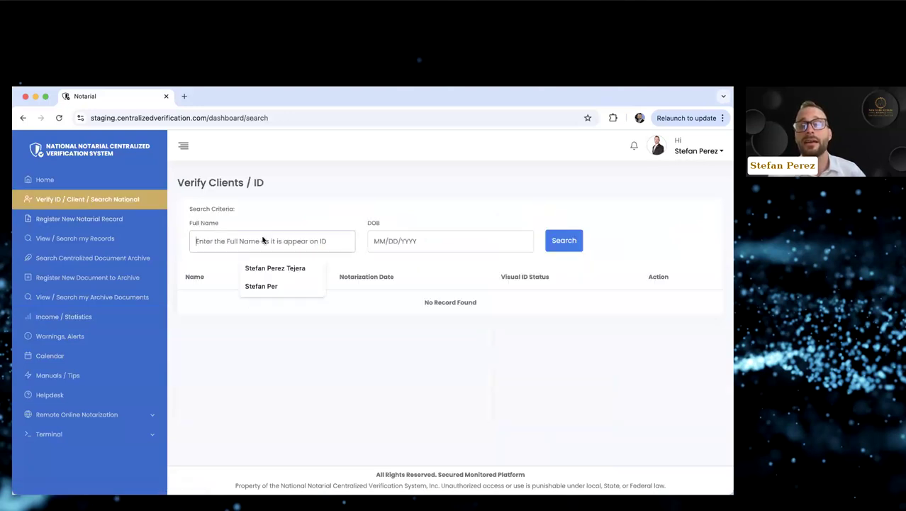
left_click(292, 268)
key("Tab")
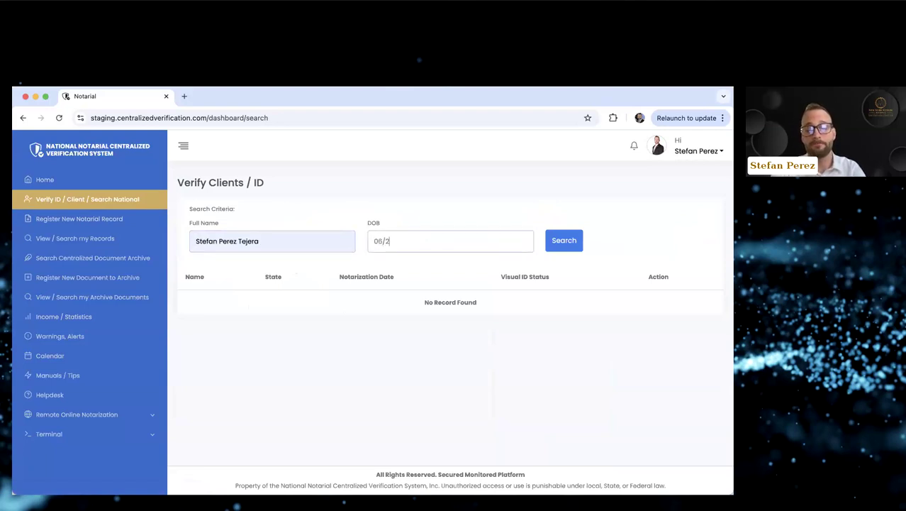
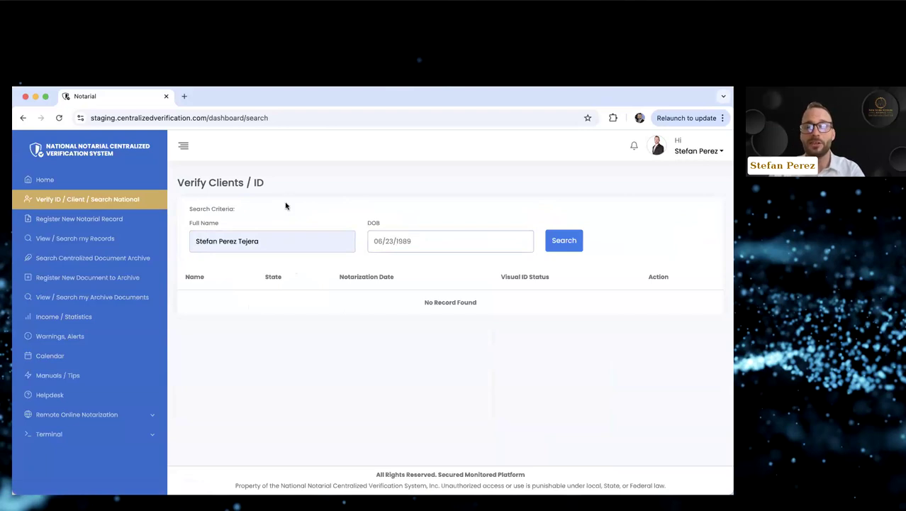
left_click(577, 249)
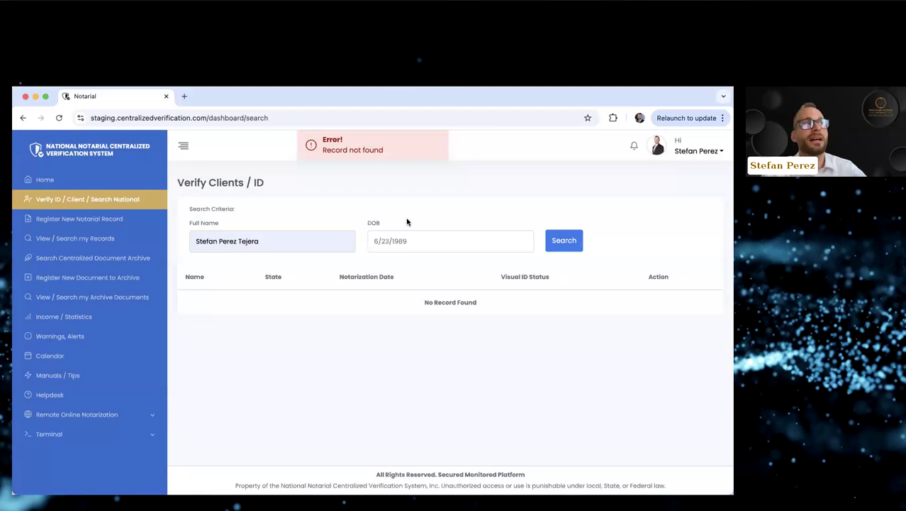
- Clear the entered date of birth from the search form
left_click(418, 241)
left_click(412, 240)
key("BackSpace")
key("BackSpace")
key("BackSpace")
key("BackSpace")
key("BackSpace")
key("BackSpace")
key("BackSpace")
key("BackSpace")
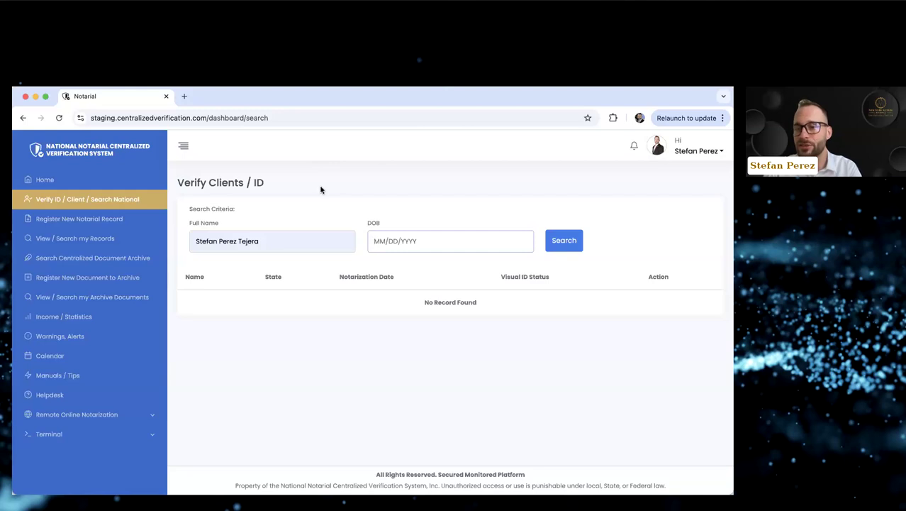
- Start a new notarial record with Loose Certificate and print certificate both set to Yes
left_click(93, 221)
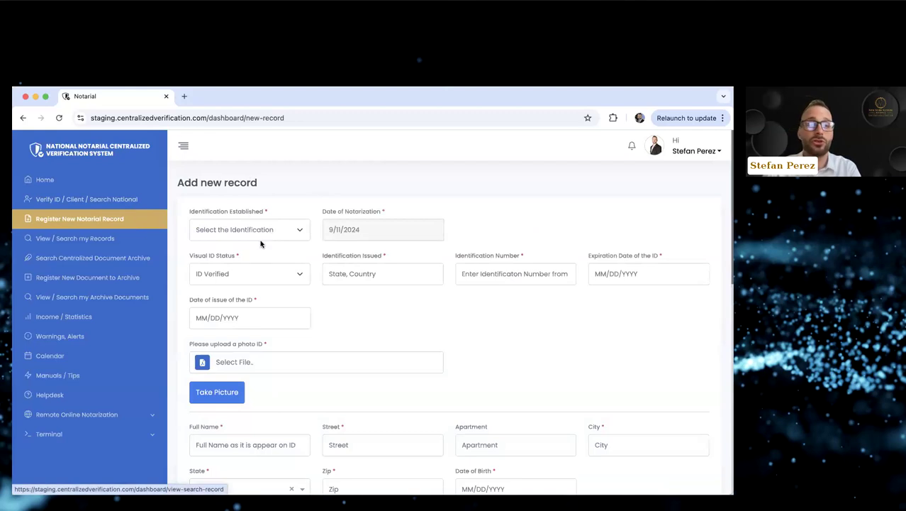
scroll(259, 241, "down", 5)
left_click(405, 221)
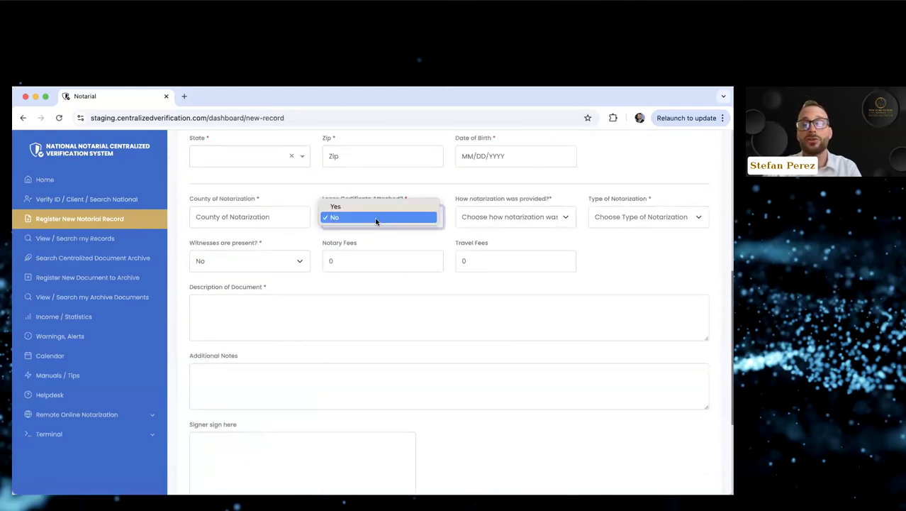
left_click(376, 205)
left_click(479, 216)
left_click(479, 216)
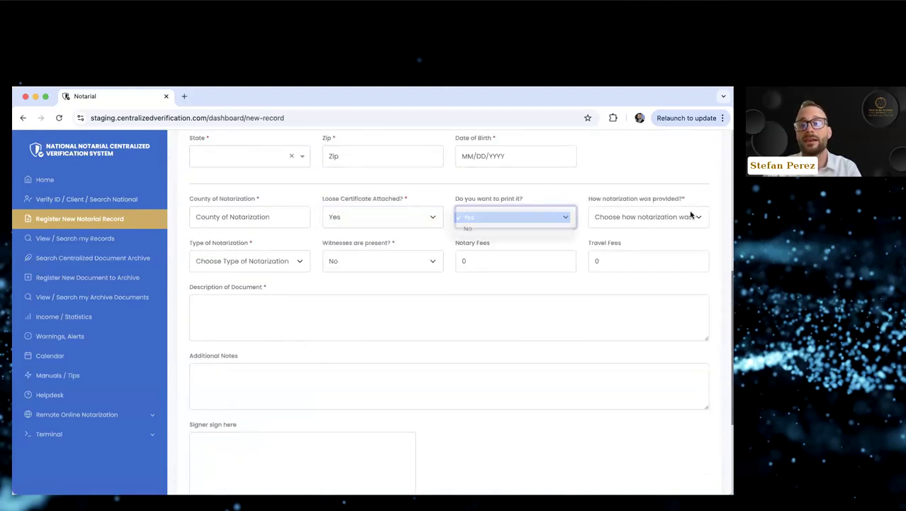
- Look over the certificate type list, then go to View / Search my Records
left_click(655, 215)
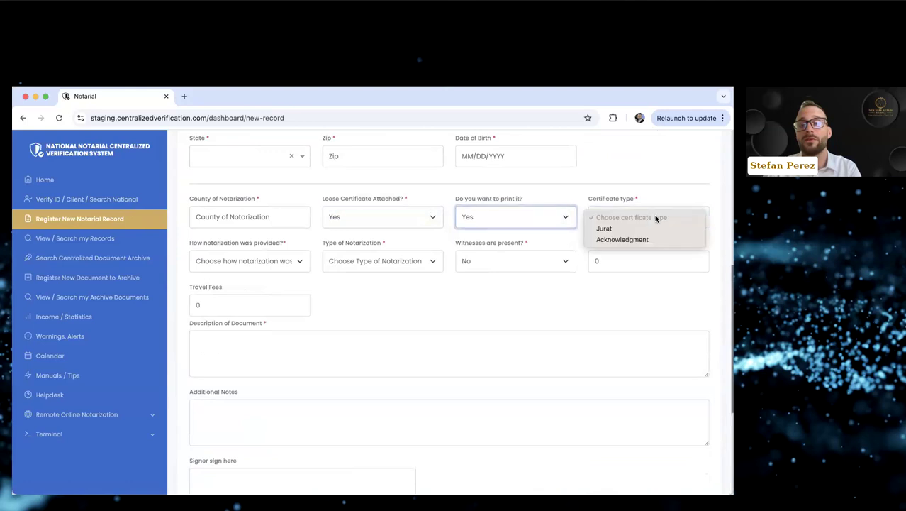
left_click(570, 239)
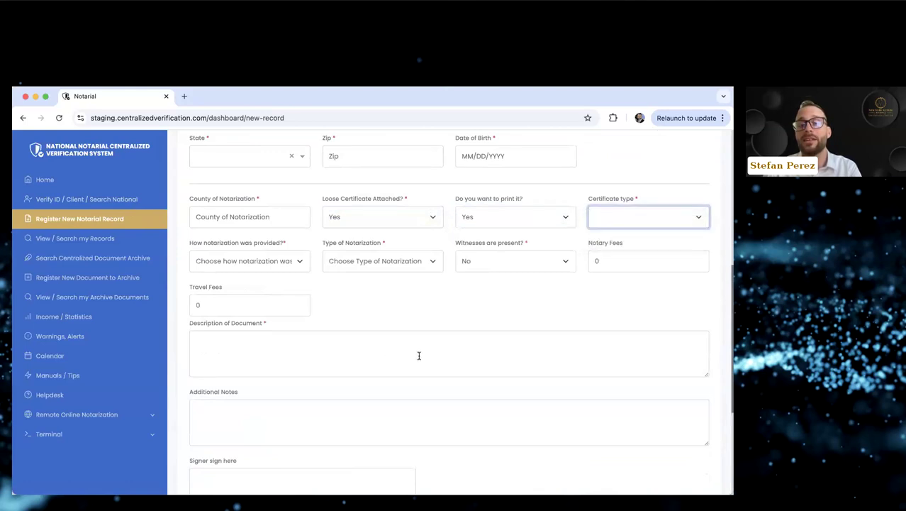
scroll(419, 356, "down", 5)
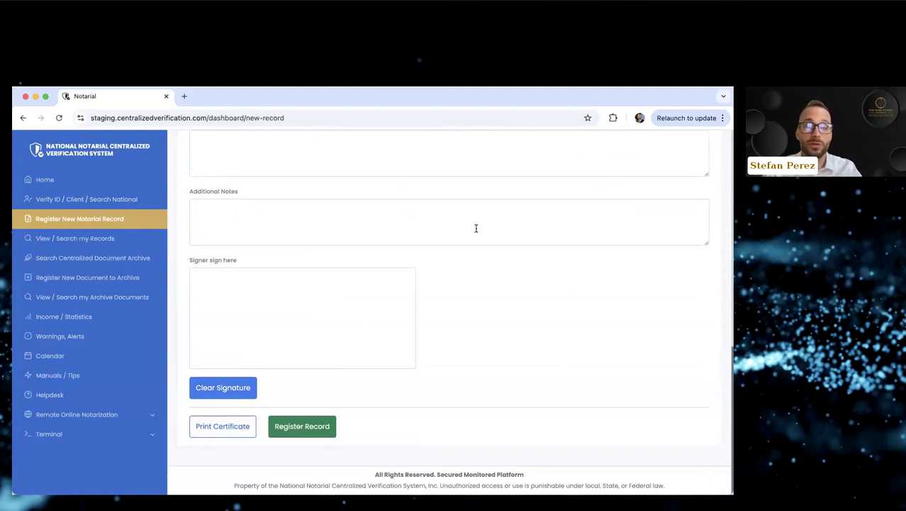
left_click(100, 240)
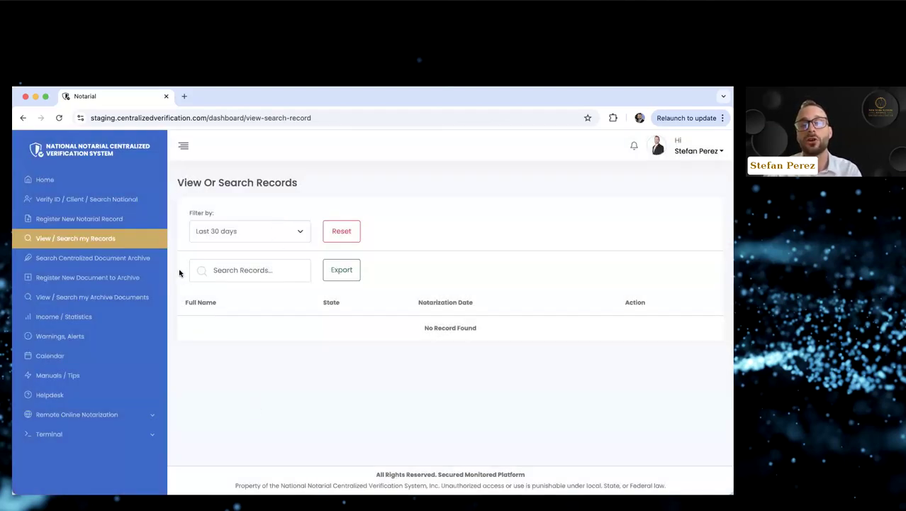
- Filter my records by Date Range 8/12/2024–9/11/2024, then go to the centralized document archive search
left_click(288, 227)
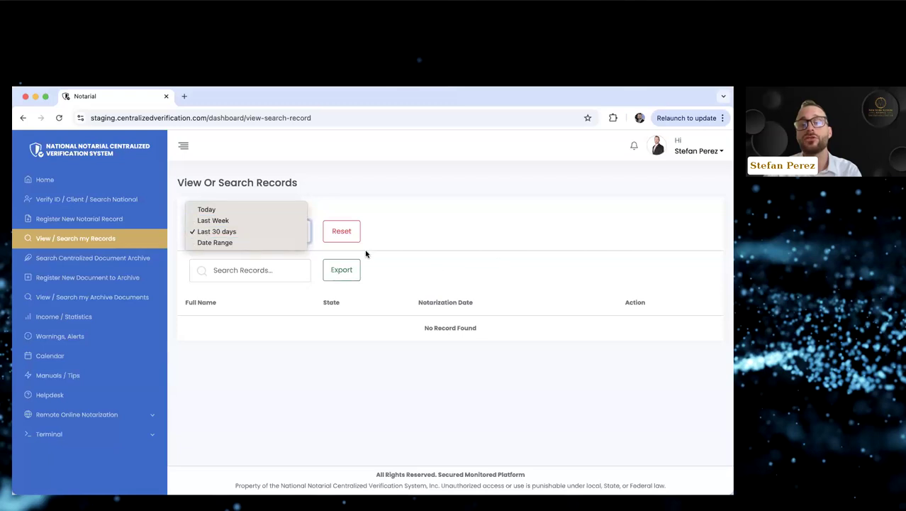
left_click(307, 241)
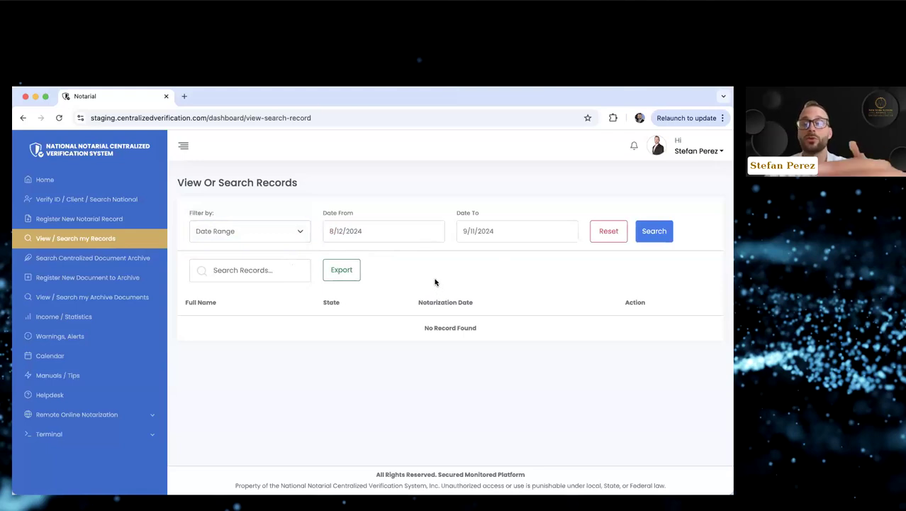
left_click(114, 263)
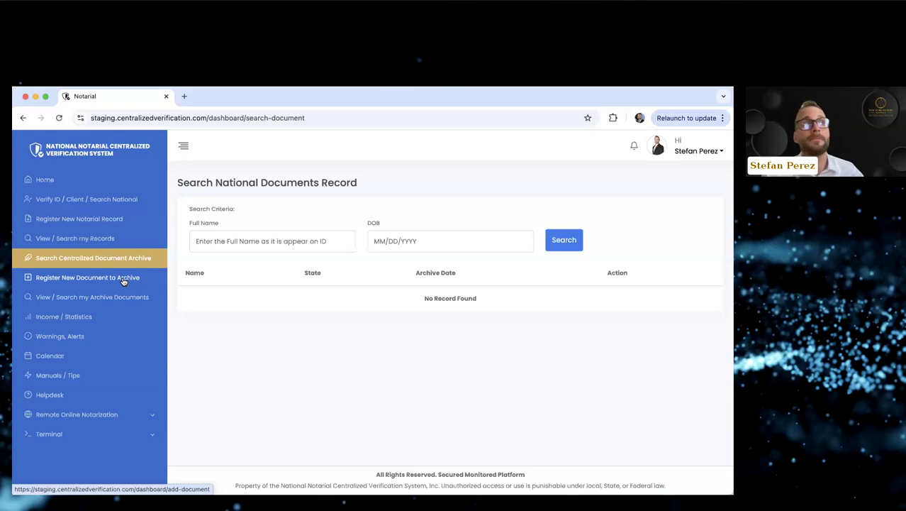
- Open the Register New Document to Archive form
left_click(123, 281)
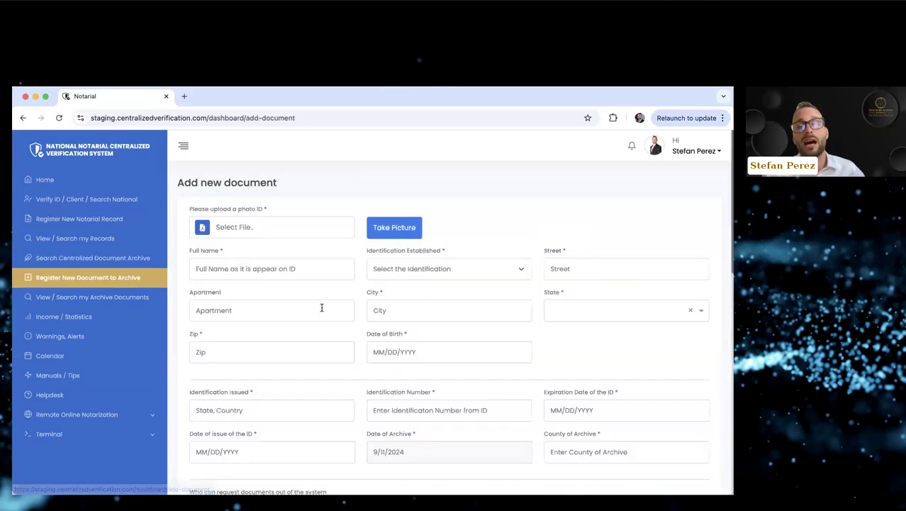
- Look through the Add new document form, then go to the Income / Statistics page
scroll(327, 307, "down", 3)
scroll(327, 307, "down", 3)
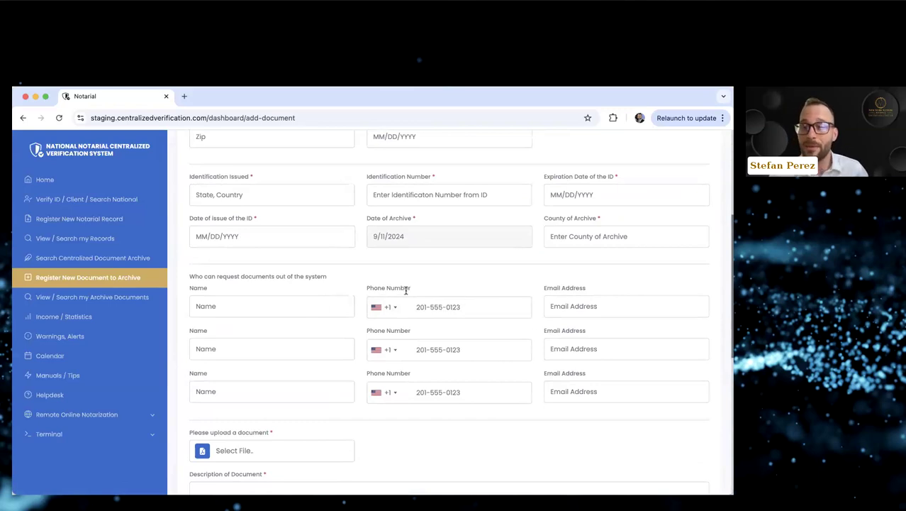
scroll(421, 262, "up", 1)
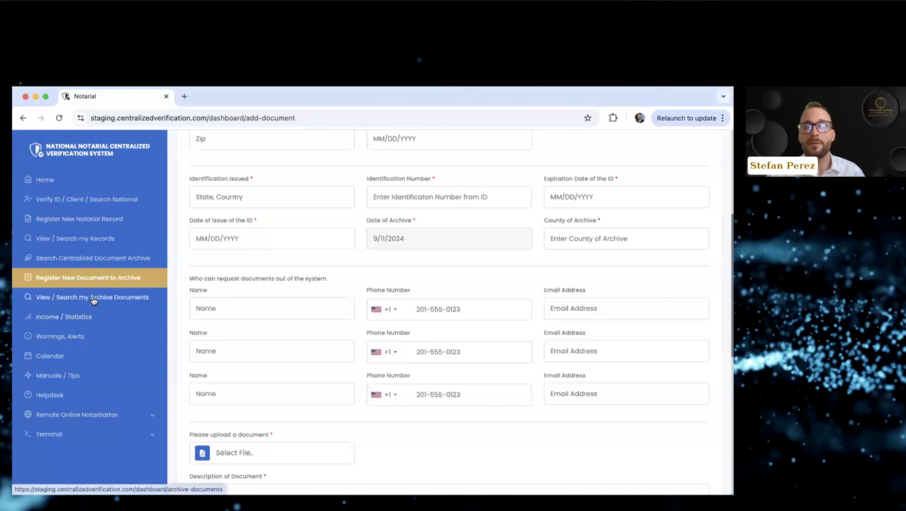
left_click(76, 317)
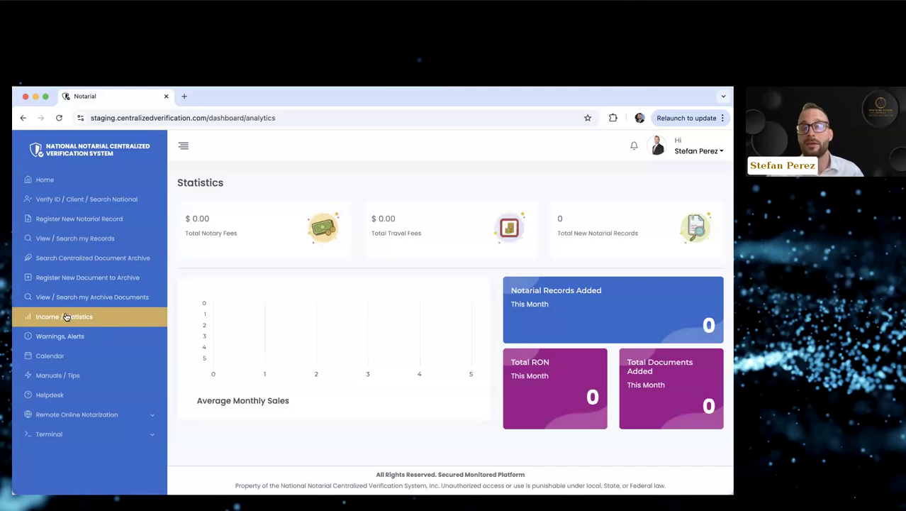
- Review the Warnings, Alerts table of flagged records, then go to the Calendar
left_click(74, 339)
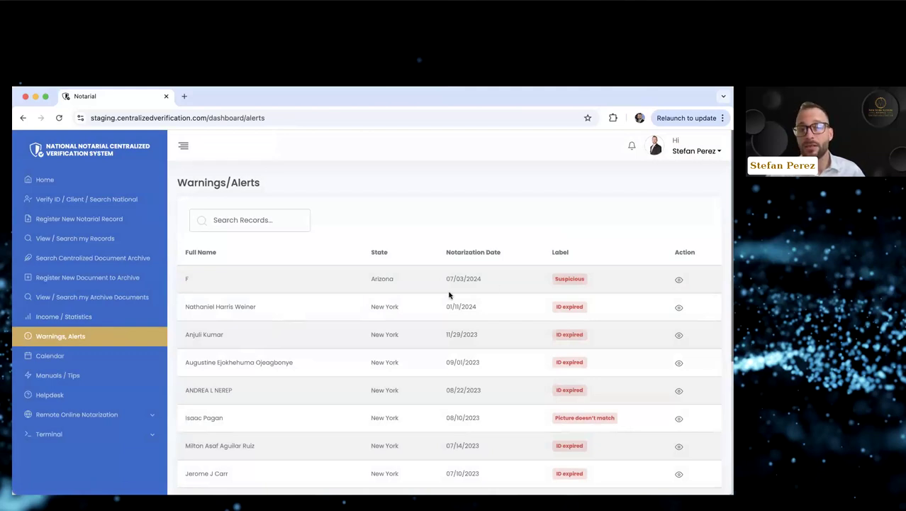
scroll(444, 297, "down", 1)
scroll(443, 298, "down", 3)
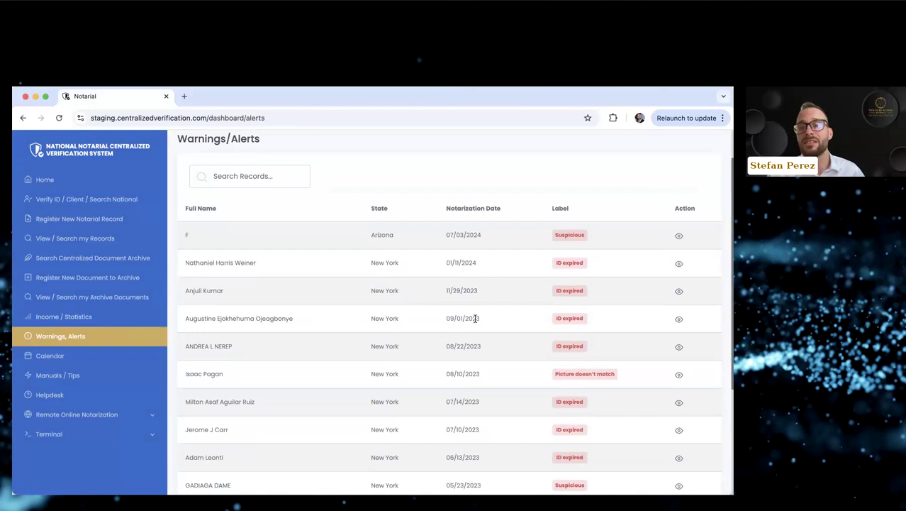
left_click(79, 356)
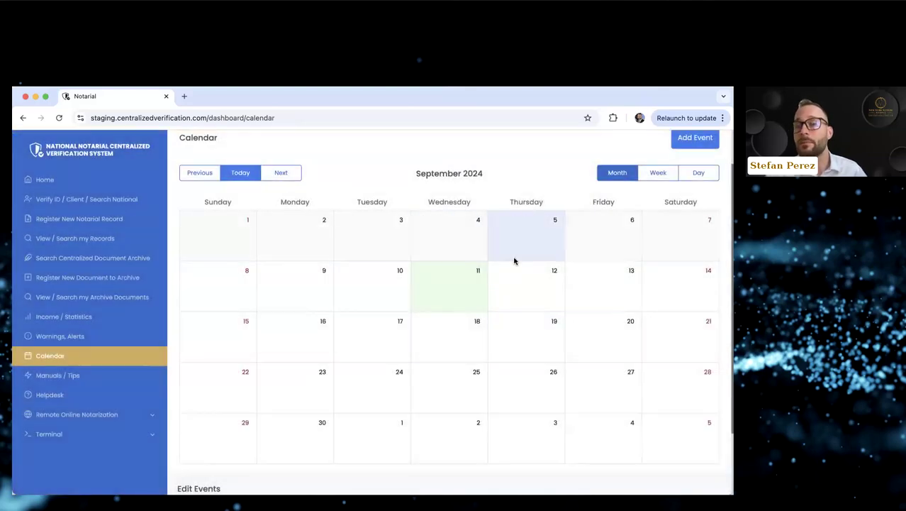
- Look over the September 2024 calendar
scroll(431, 301, "down", 2)
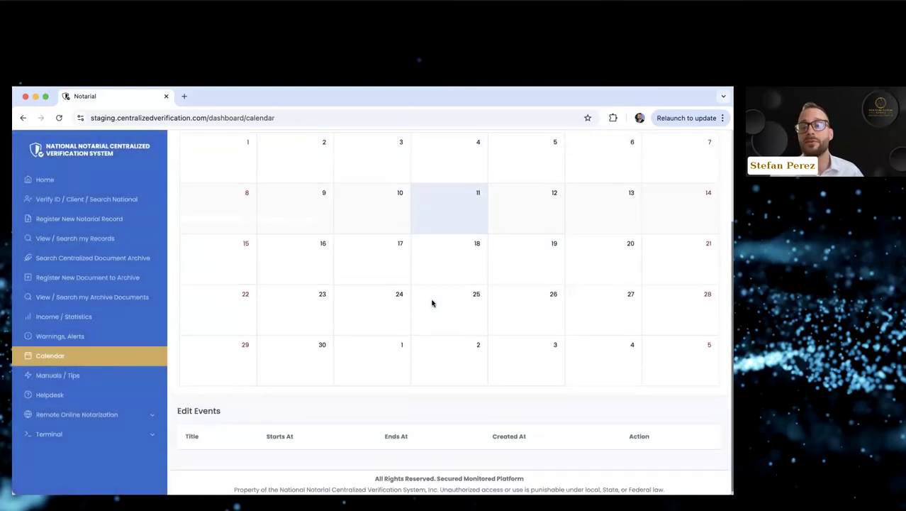
scroll(431, 302, "up", 3)
scroll(397, 340, "down", 2)
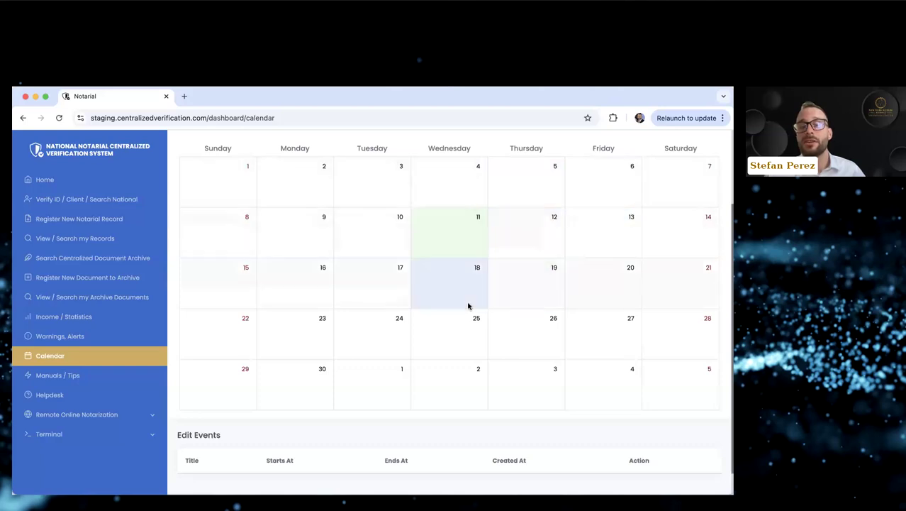
- Browse the Manuals / Tips page's six manuals, including Verified Member Logo and Poster
left_click(74, 377)
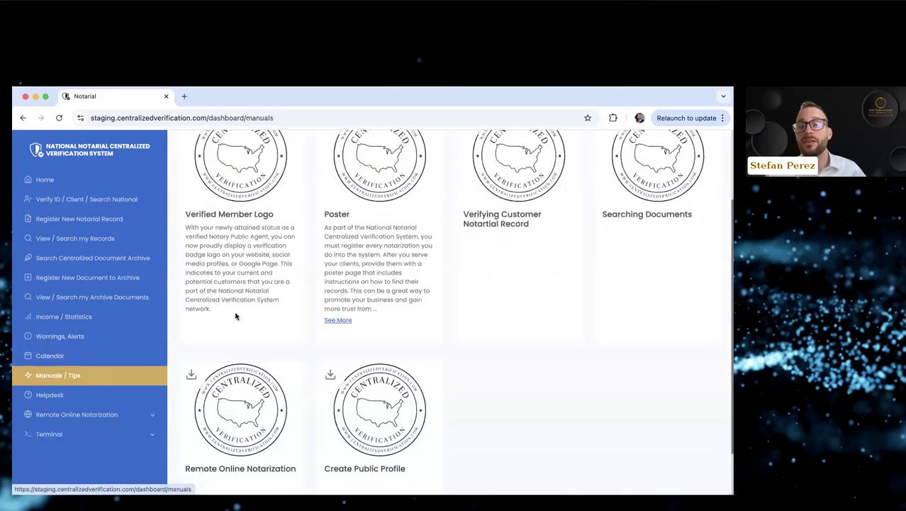
scroll(305, 305, "up", 3)
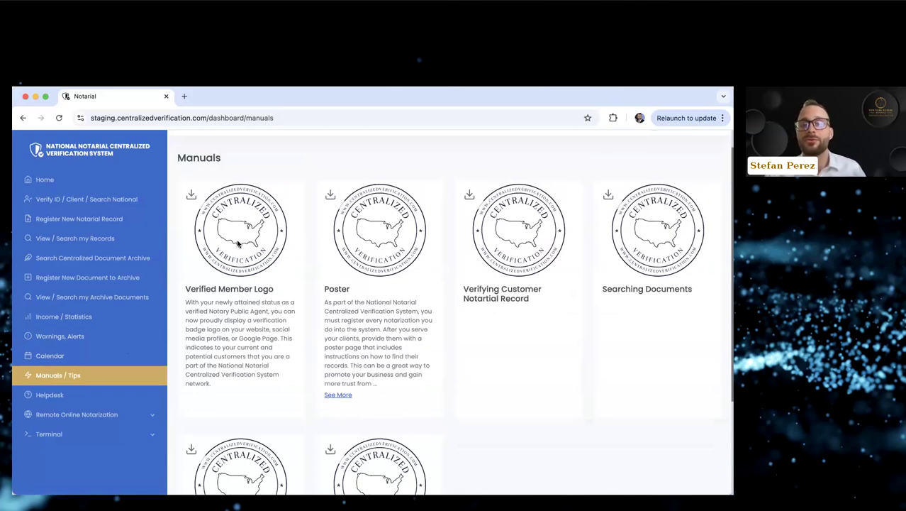
scroll(346, 252, "down", 3)
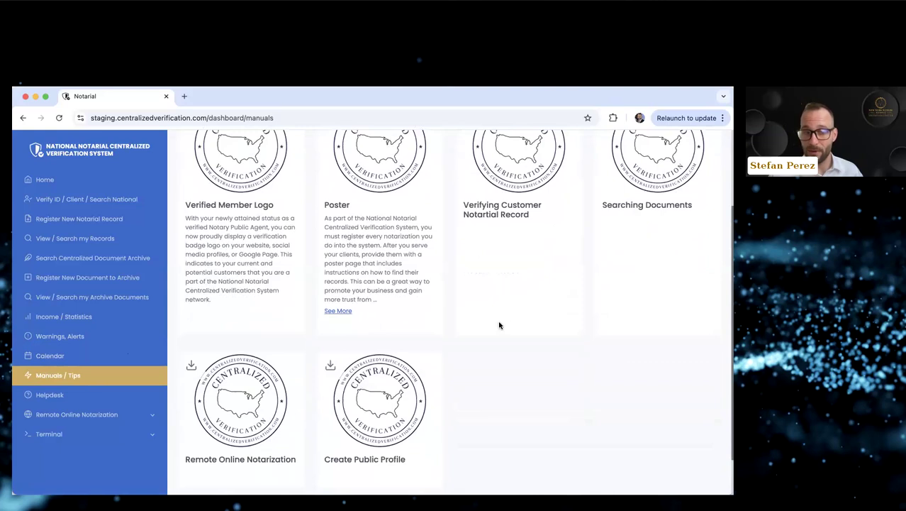
scroll(500, 324, "down", 1)
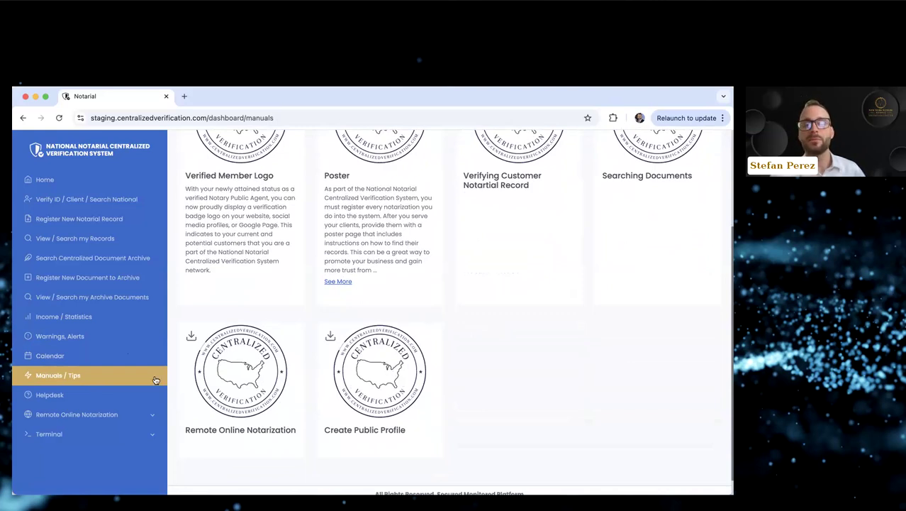
- Open RON Settings under Remote Online Notarization, showing Digital Certificate, State Approval Form and Stamp
left_click(60, 398)
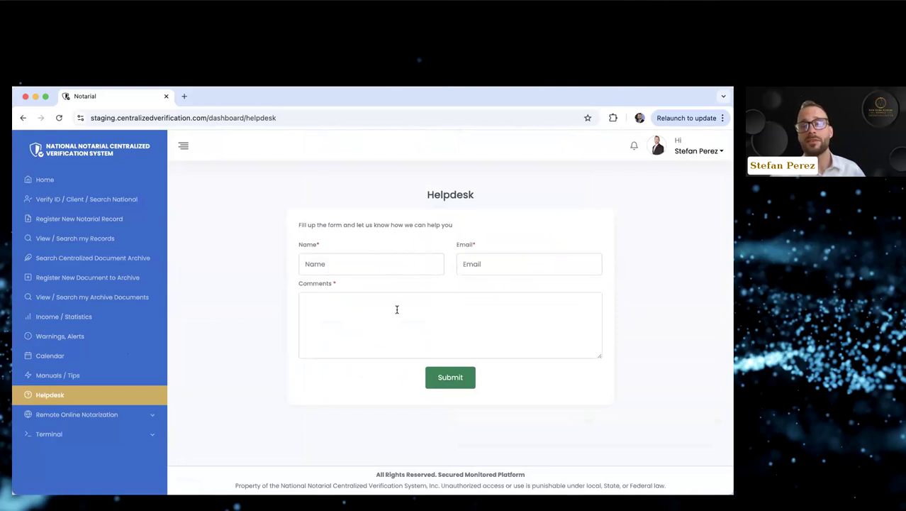
left_click(110, 416)
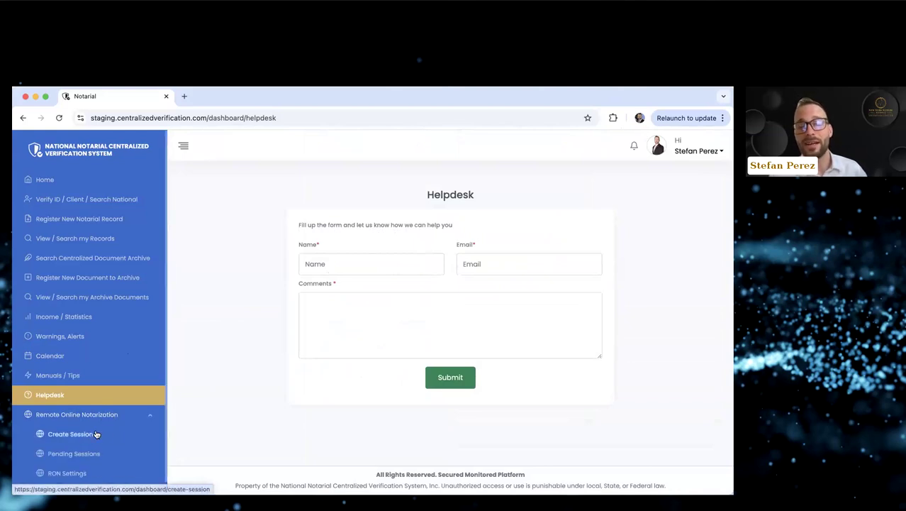
scroll(117, 423, "down", 1)
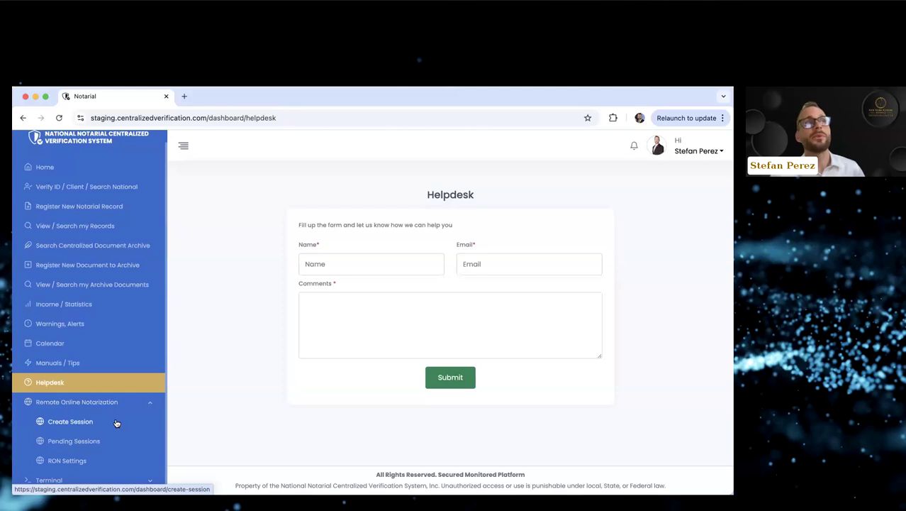
left_click(83, 461)
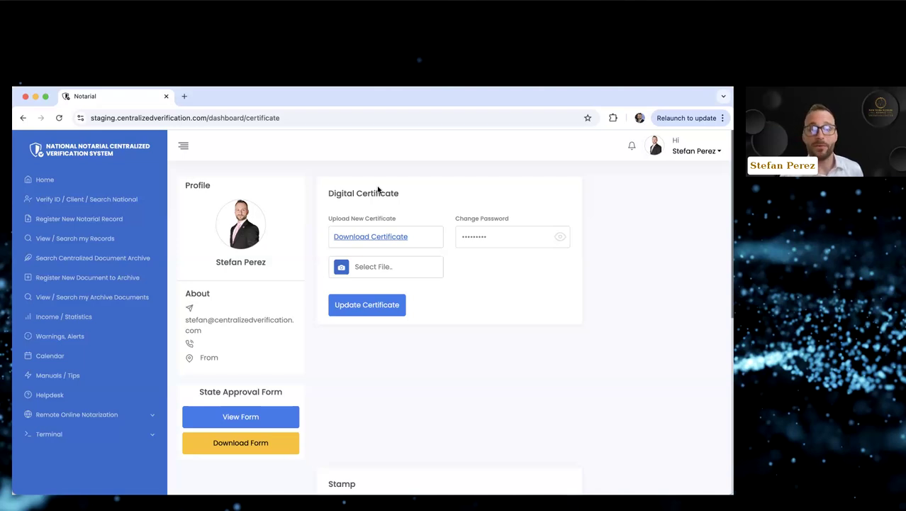
scroll(433, 309, "down", 5)
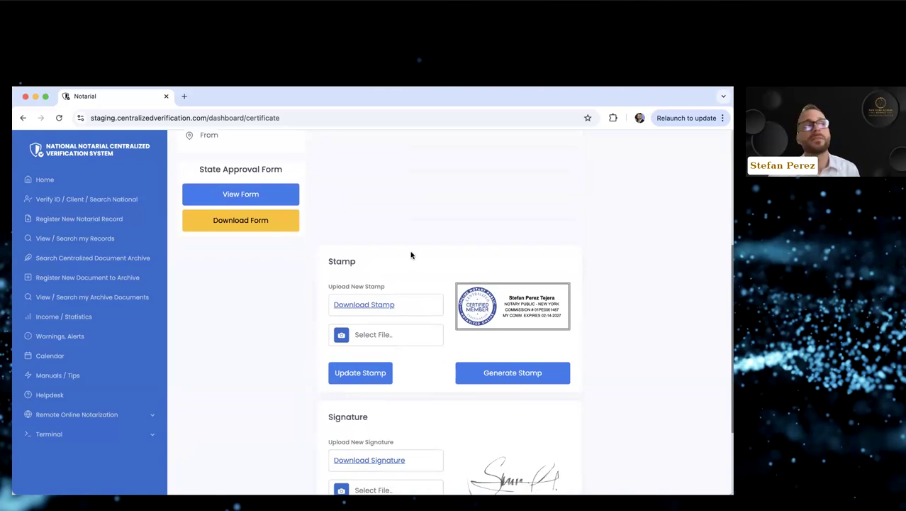
- Open the free notary stamp generator, try its Name and Commission No fields, then return
left_click(500, 375)
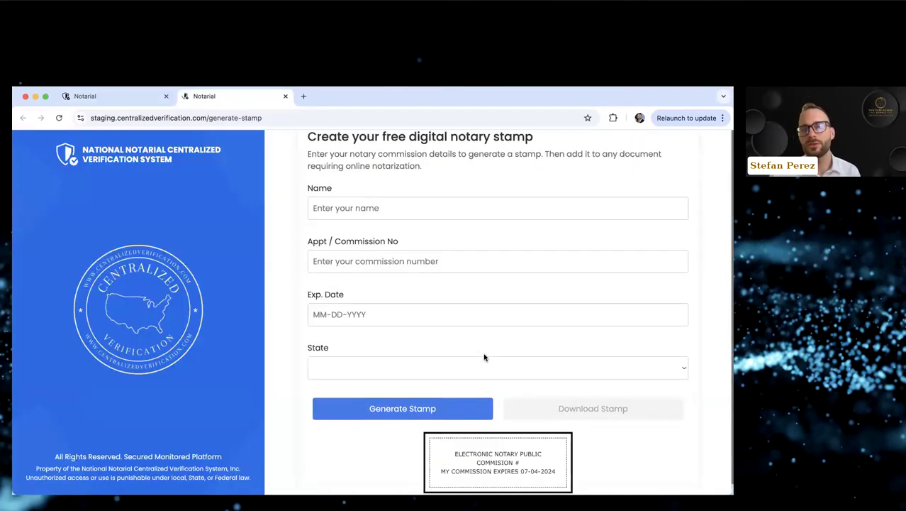
left_click(407, 206)
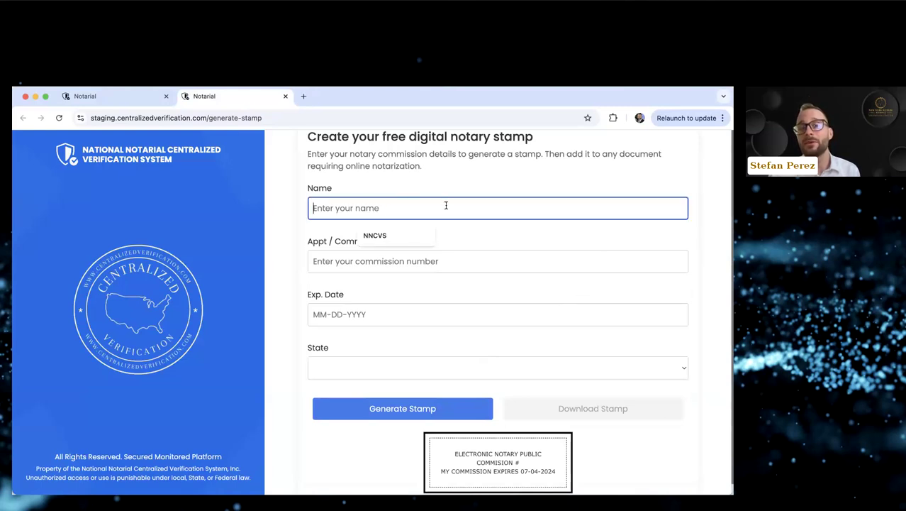
left_click(380, 265)
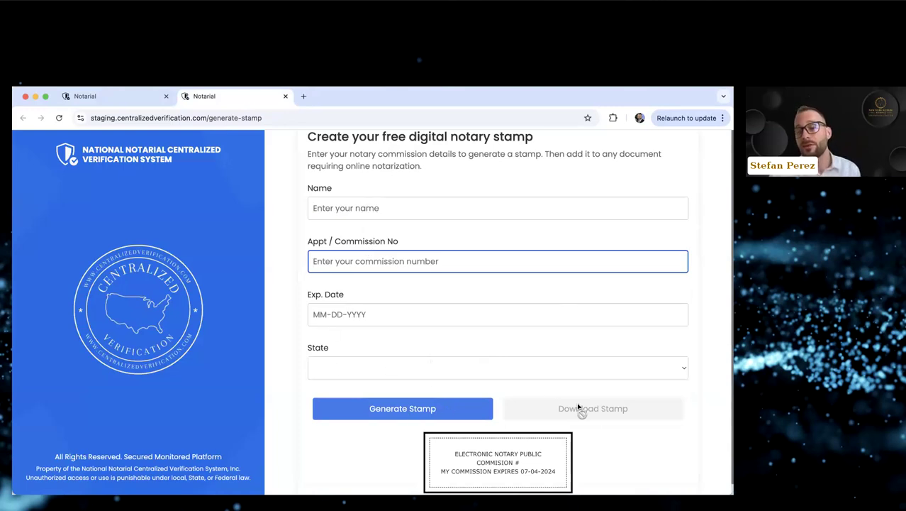
left_click(106, 97)
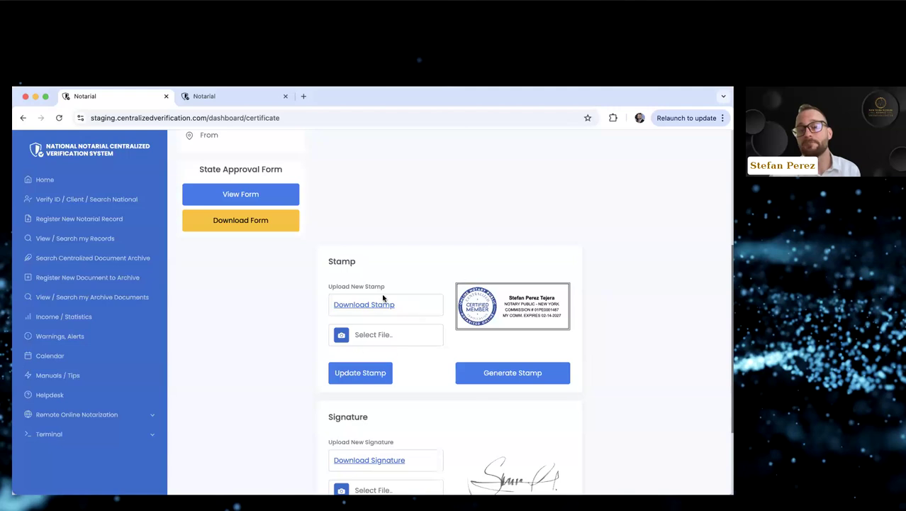
- Open the prefilled State Approval Form PDF in a new tab
scroll(435, 330, "down", 2)
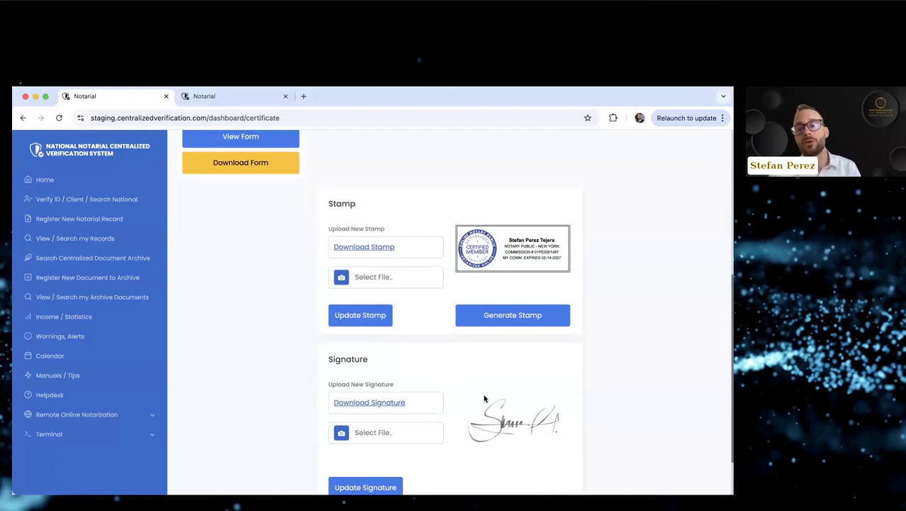
scroll(367, 339, "up", 1)
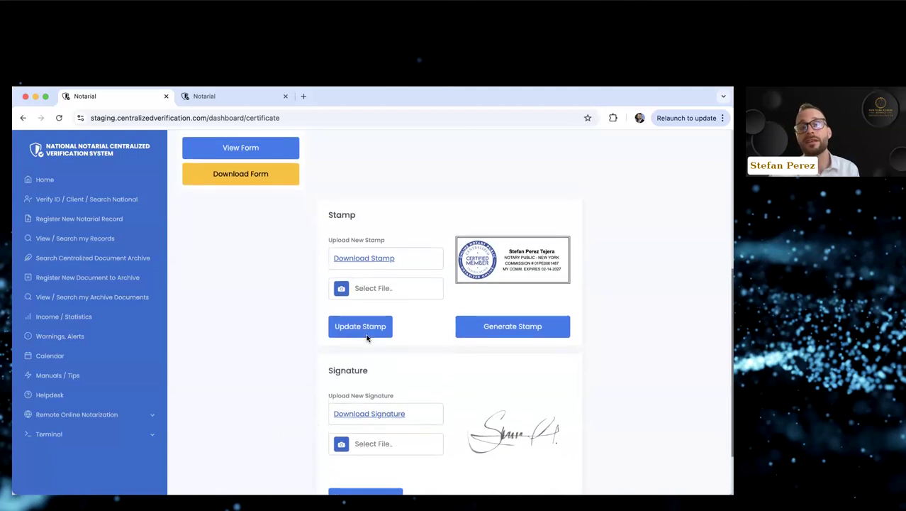
scroll(367, 338, "up", 5)
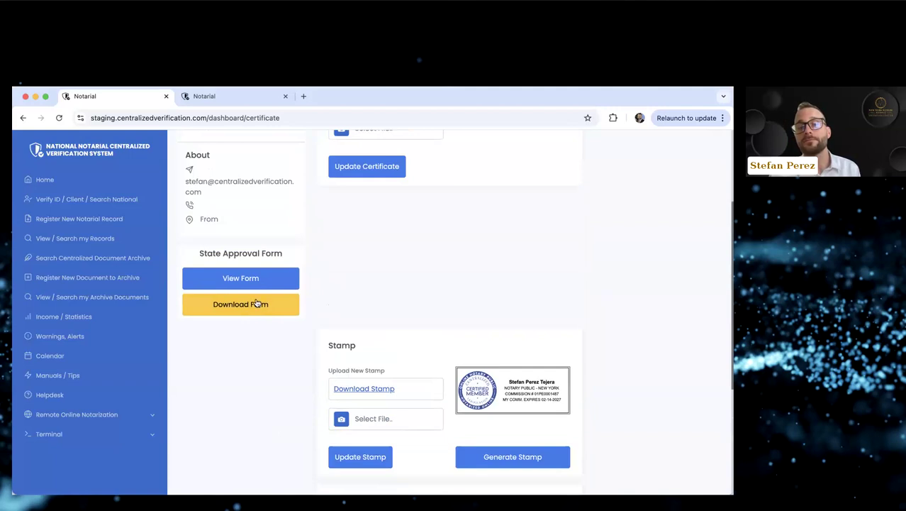
left_click(256, 284)
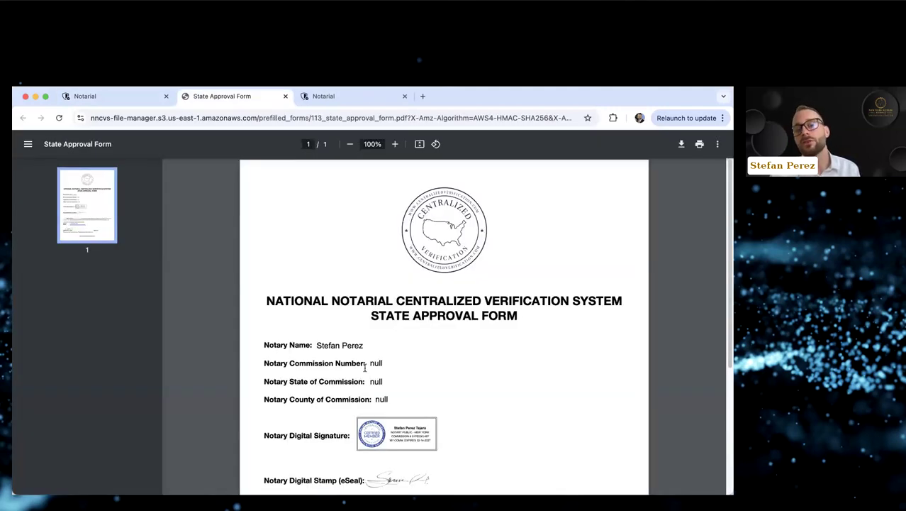
- Read through the State Approval Form PDF and close its tab
scroll(434, 354, "down", 2)
scroll(435, 355, "down", 1)
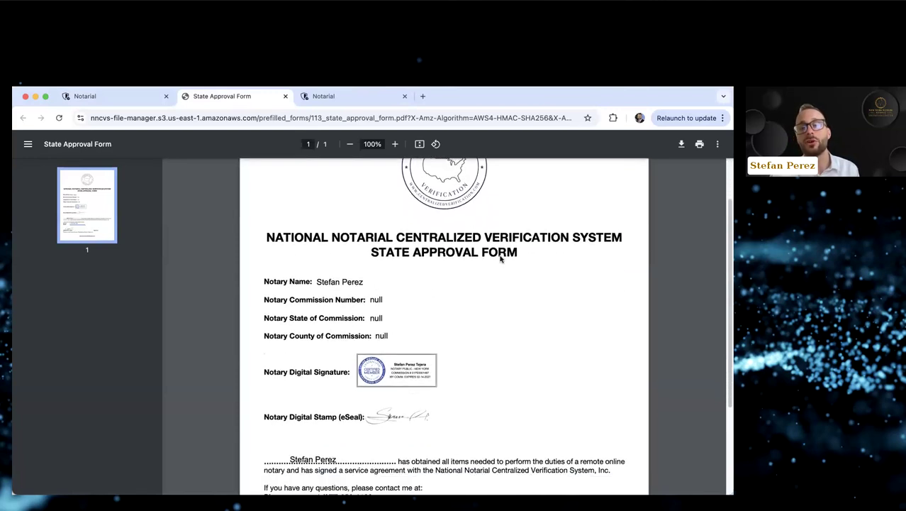
scroll(386, 299, "down", 5)
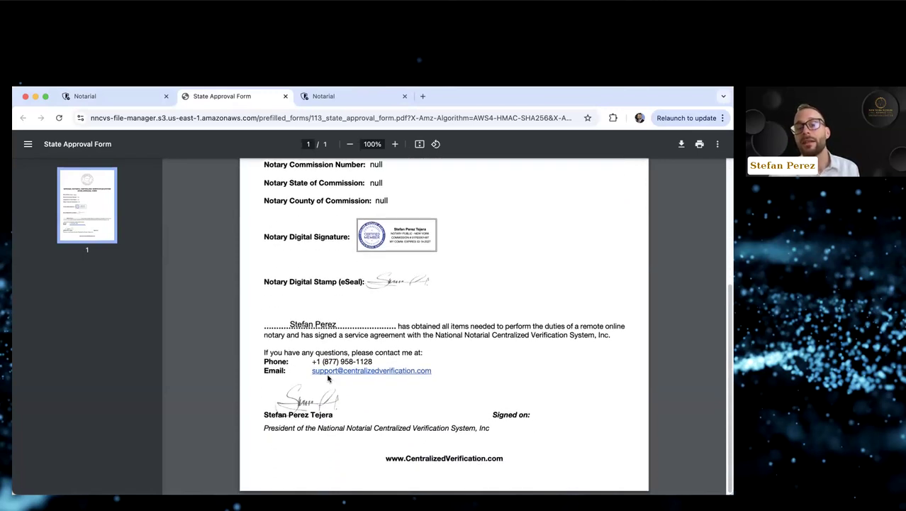
scroll(512, 339, "up", 8)
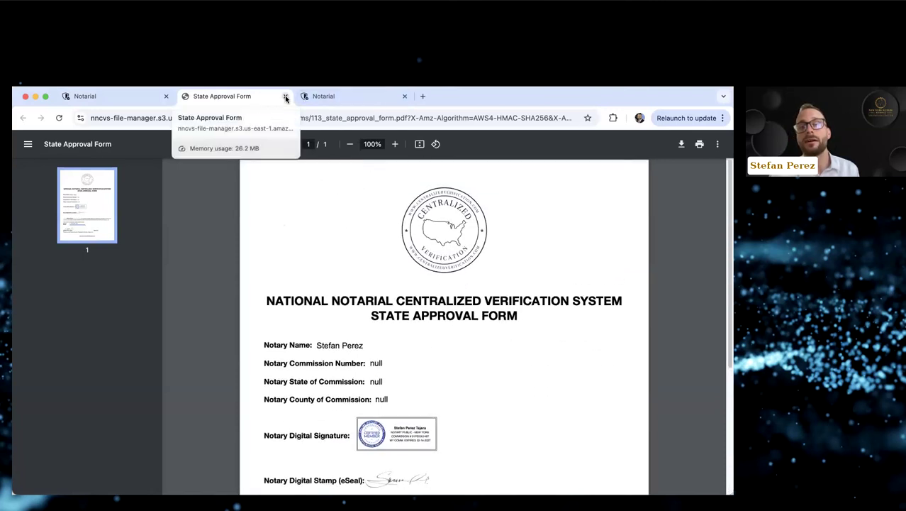
left_click(286, 99)
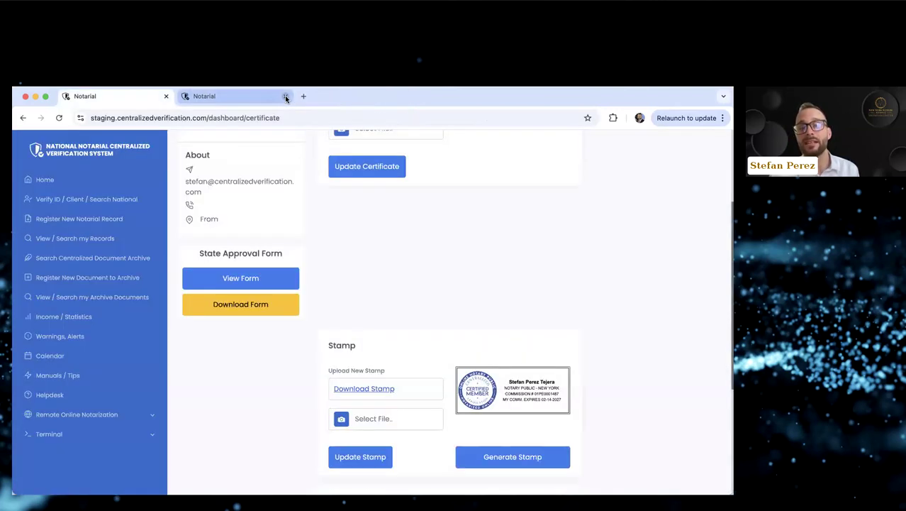
- Check the empty Pending Sessions list, then open the Add new Session form
scroll(185, 339, "down", 1)
left_click(107, 416)
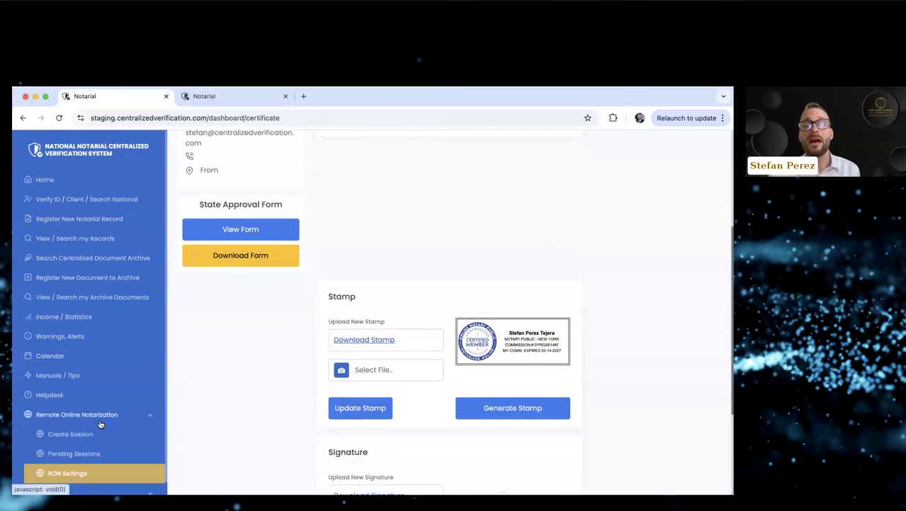
left_click(89, 453)
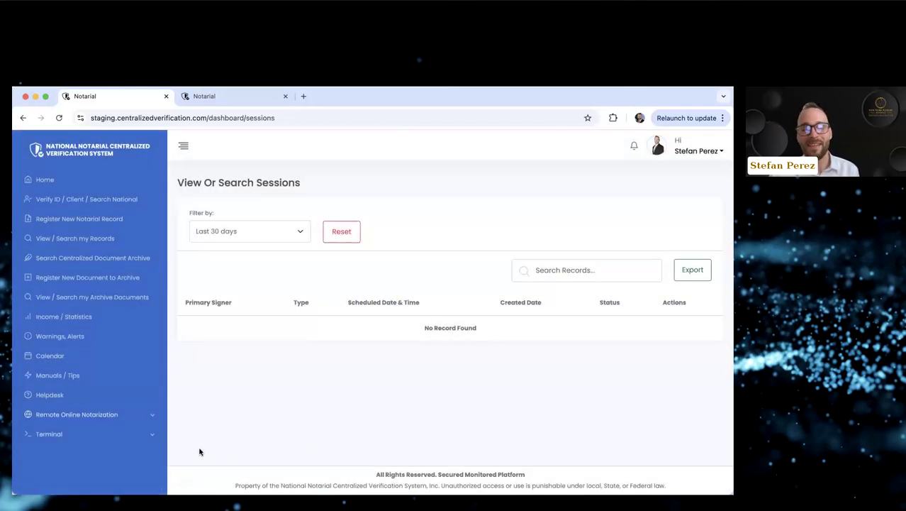
left_click(121, 415)
left_click(65, 433)
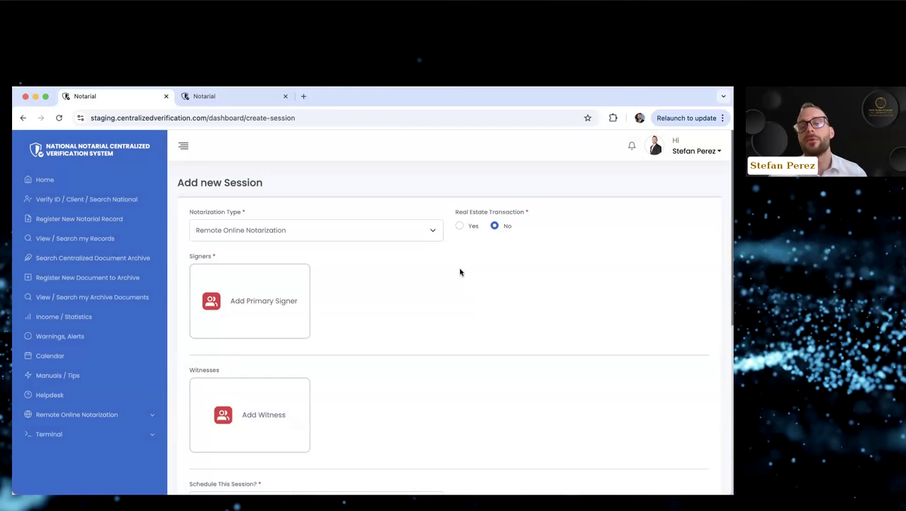
left_click(349, 236)
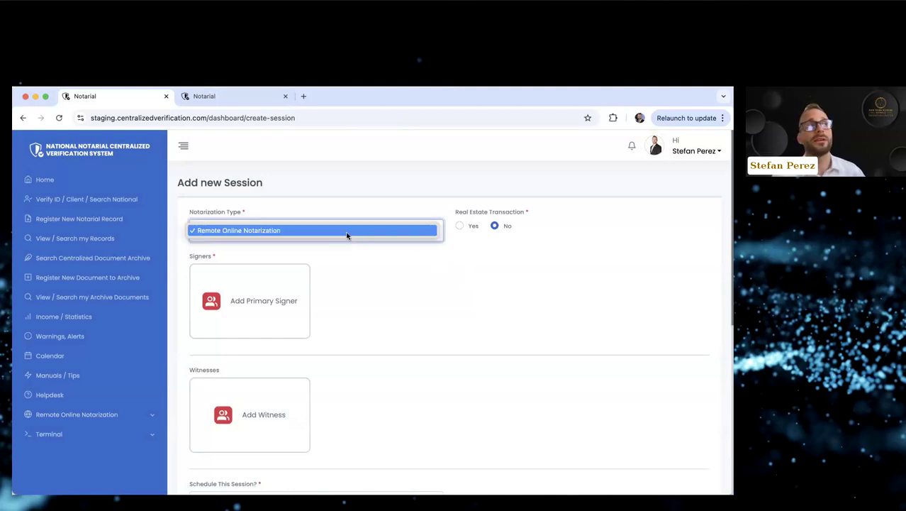
- Keep Remote Online Notarization as the type and set Real Estate Transaction to Yes
left_click(346, 232)
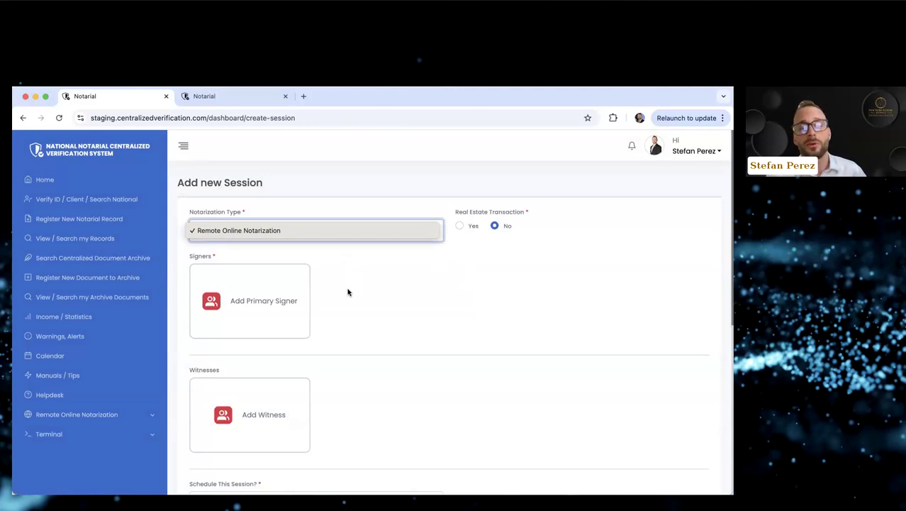
left_click(371, 282)
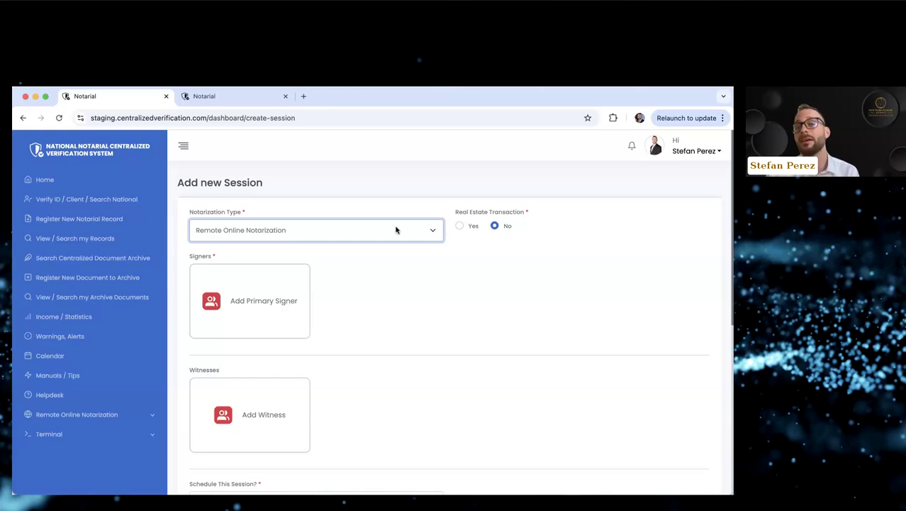
left_click(459, 226)
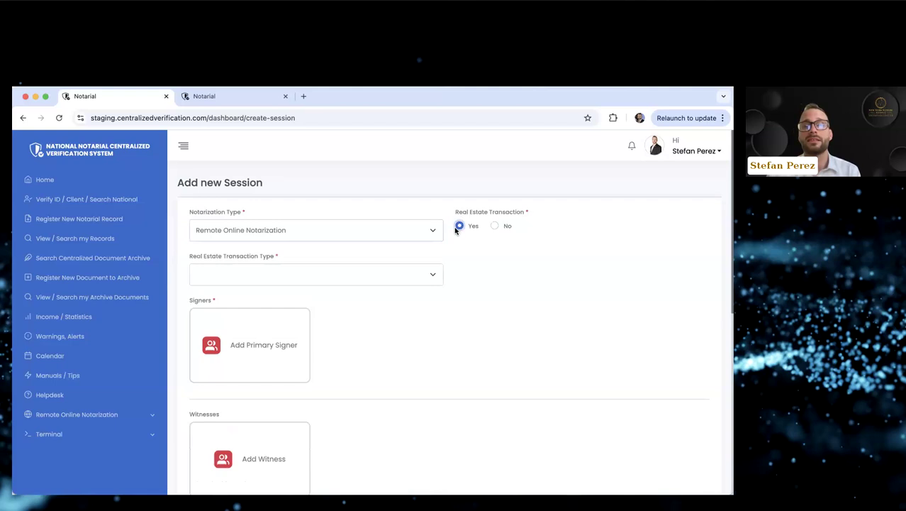
left_click(428, 277)
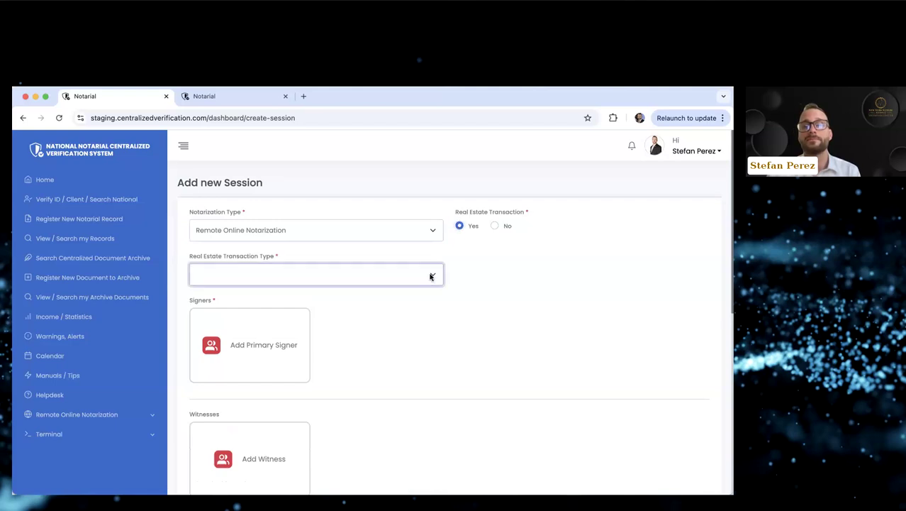
- Set Real Estate Transaction to No and bring up the blank Add a Signer dialog
left_click(494, 225)
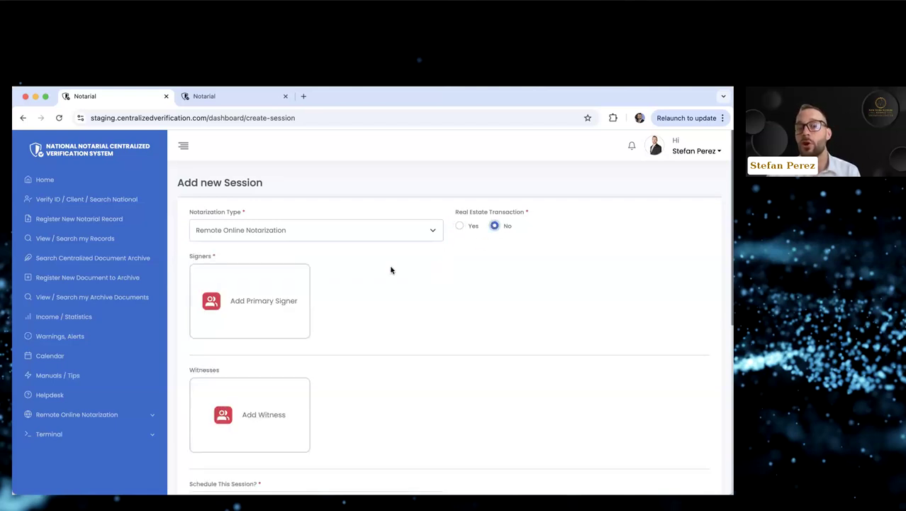
left_click(273, 299)
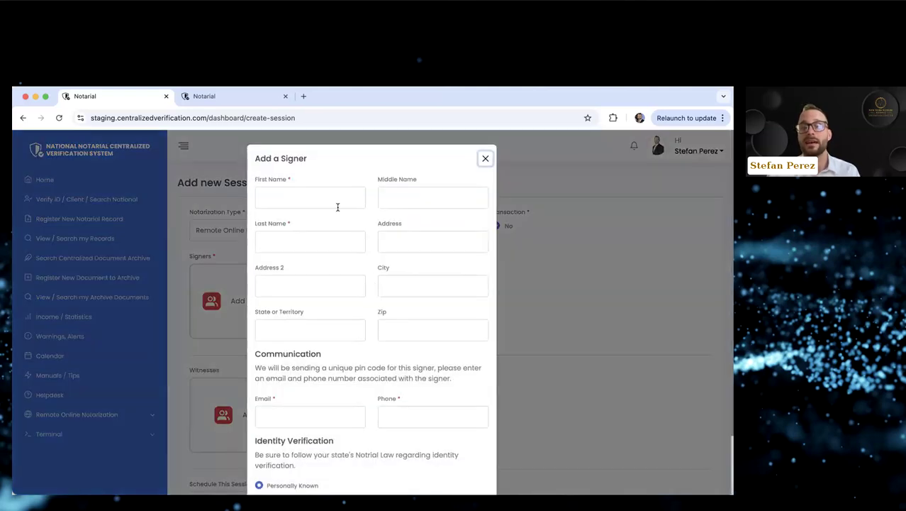
left_click(335, 198)
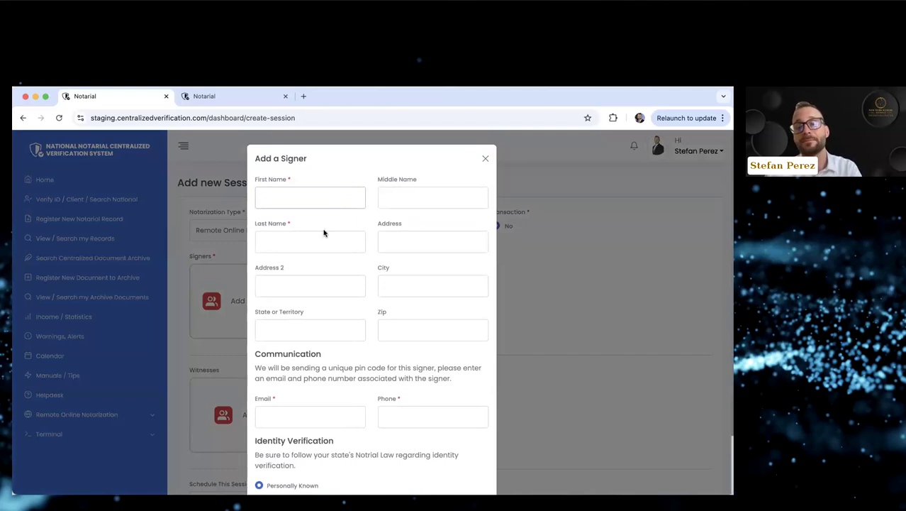
scroll(322, 233, "down", 2)
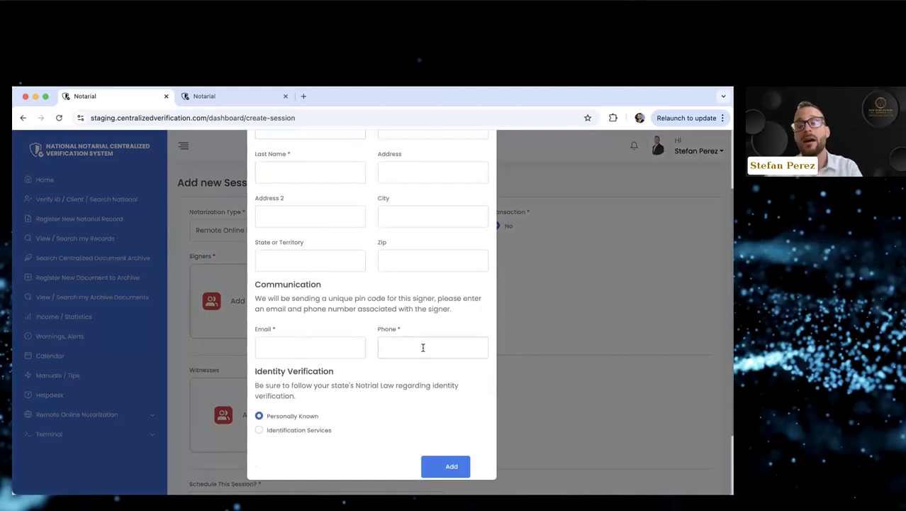
left_click(309, 345)
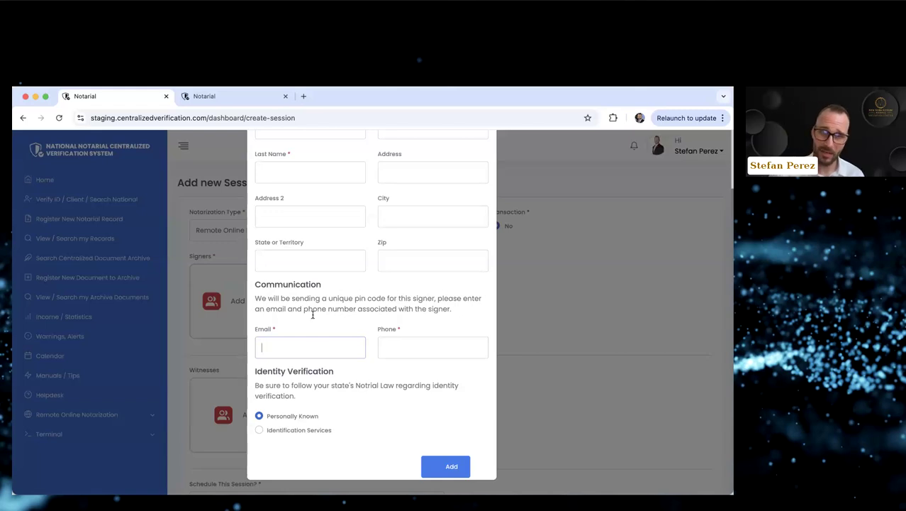
- Enter the signer's first name, last name, e-mail address and phone number
scroll(315, 315, "up", 2)
left_click(320, 195)
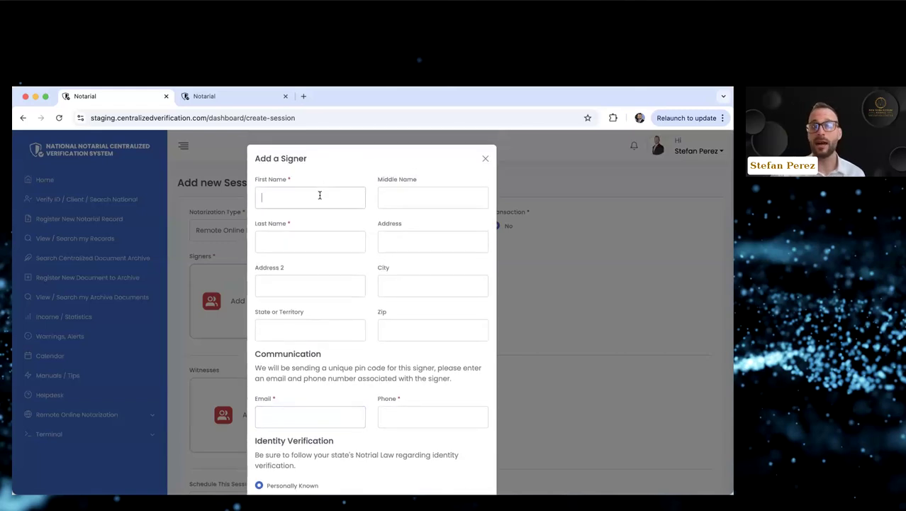
key("Tab")
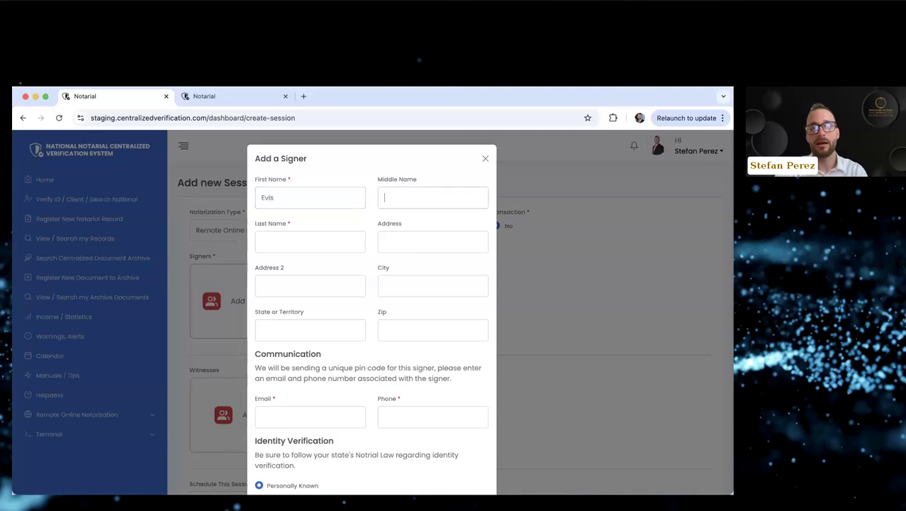
key("Tab")
key("Tab")
key("Tab")
key("Tab")
key("Tab")
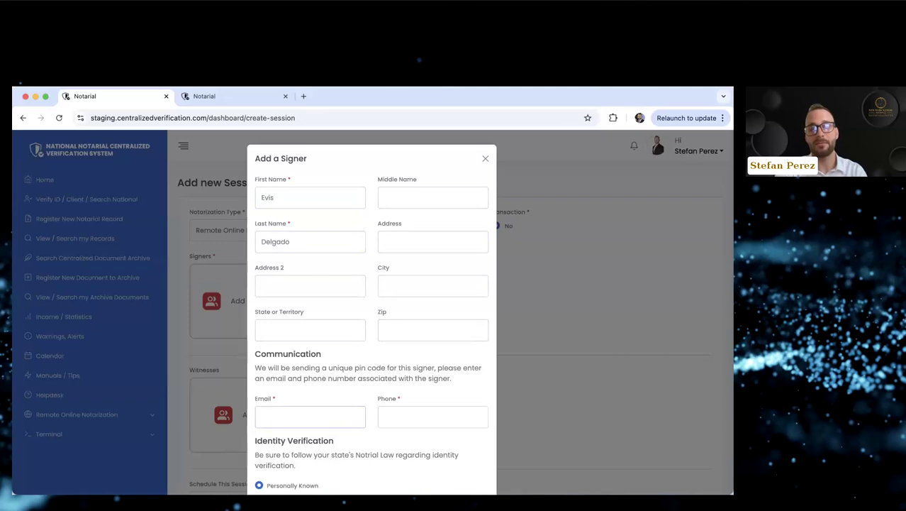
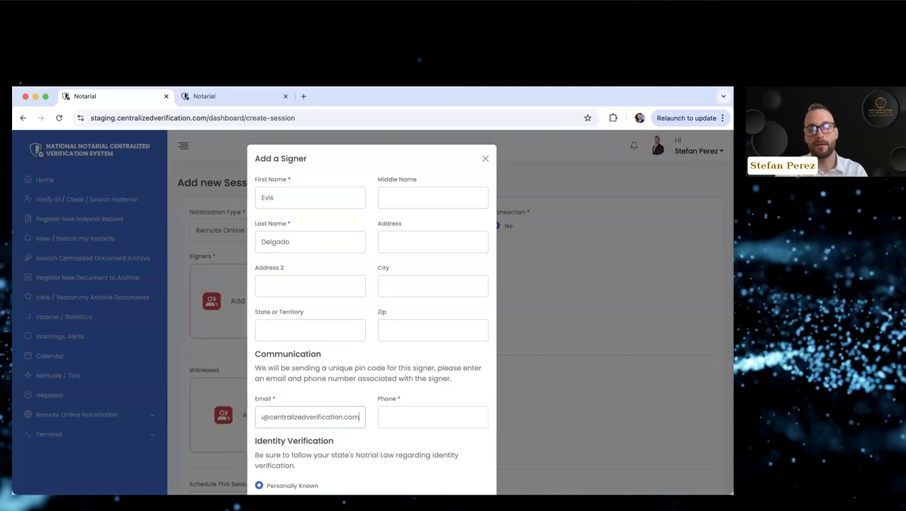
key("Tab")
type("123")
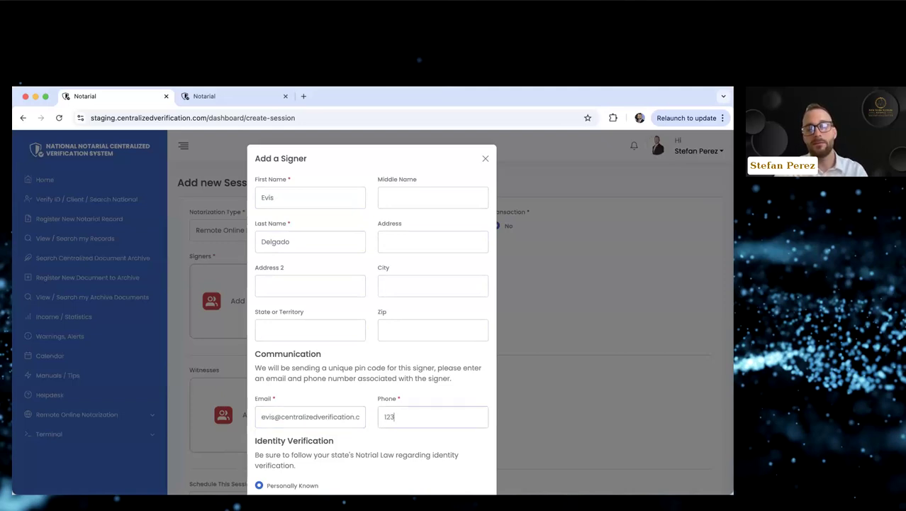
type("4567890")
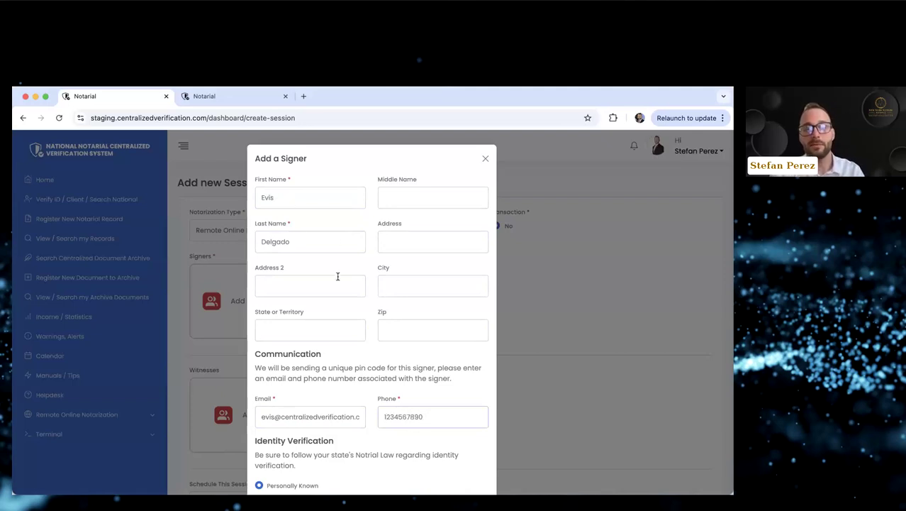
- Choose Identification Services with KBA Verification / Biometrics and add the signer
scroll(351, 291, "down", 2)
left_click(288, 432)
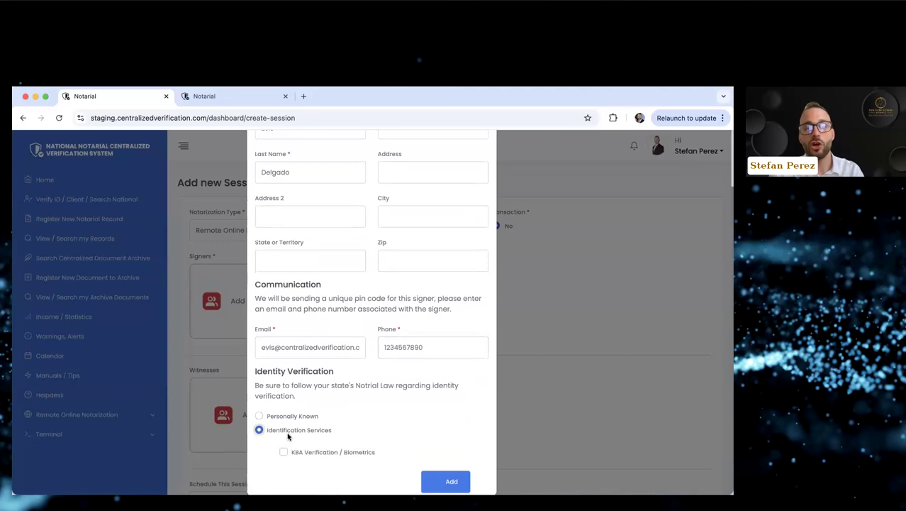
left_click(283, 453)
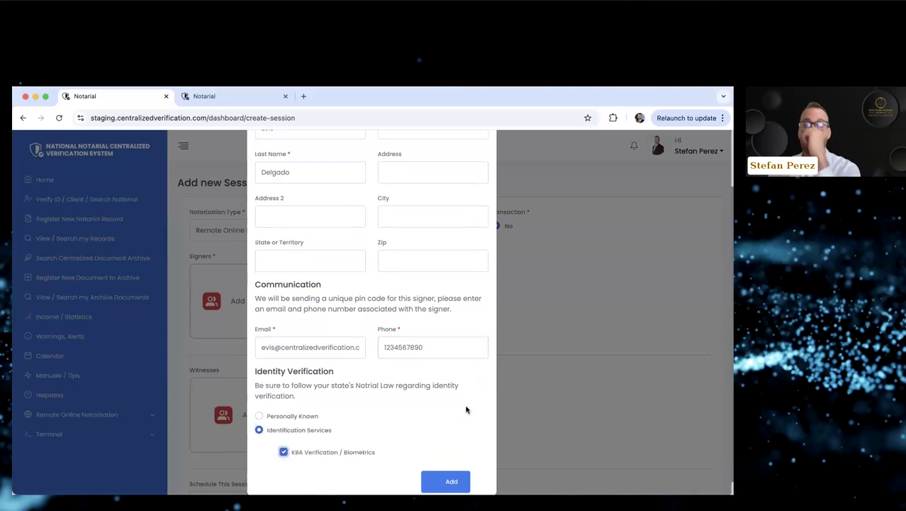
left_click(449, 475)
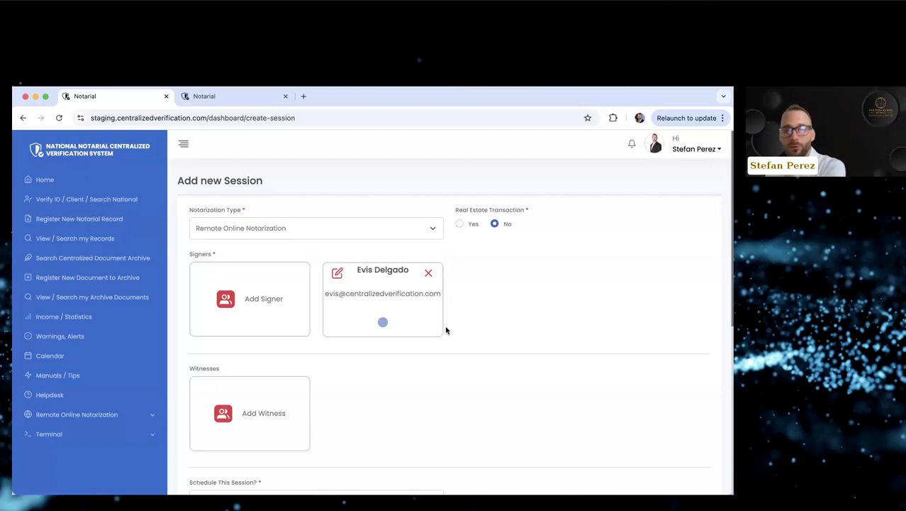
scroll(444, 329, "down", 5)
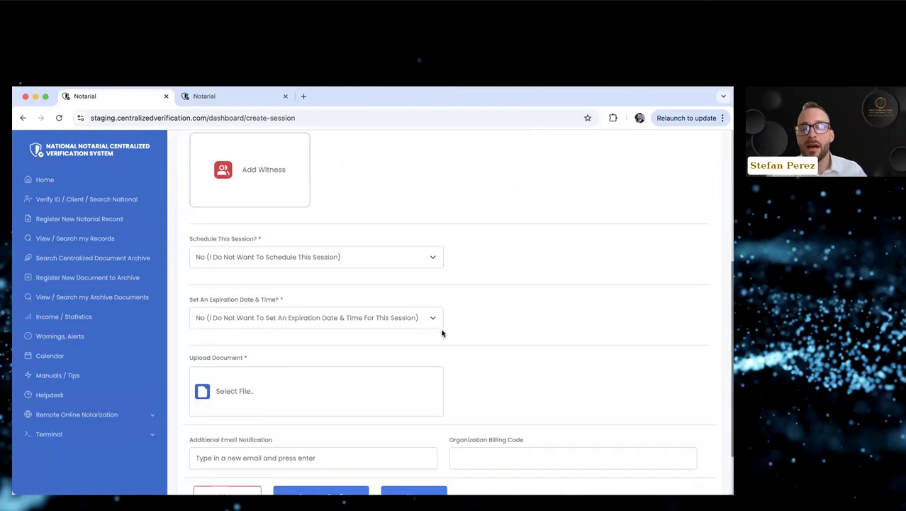
scroll(295, 279, "up", 2)
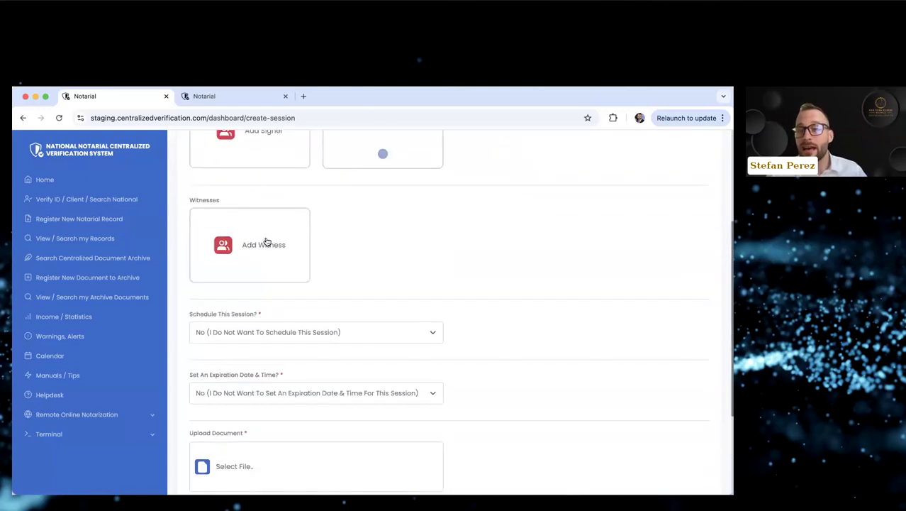
scroll(376, 278, "up", 1)
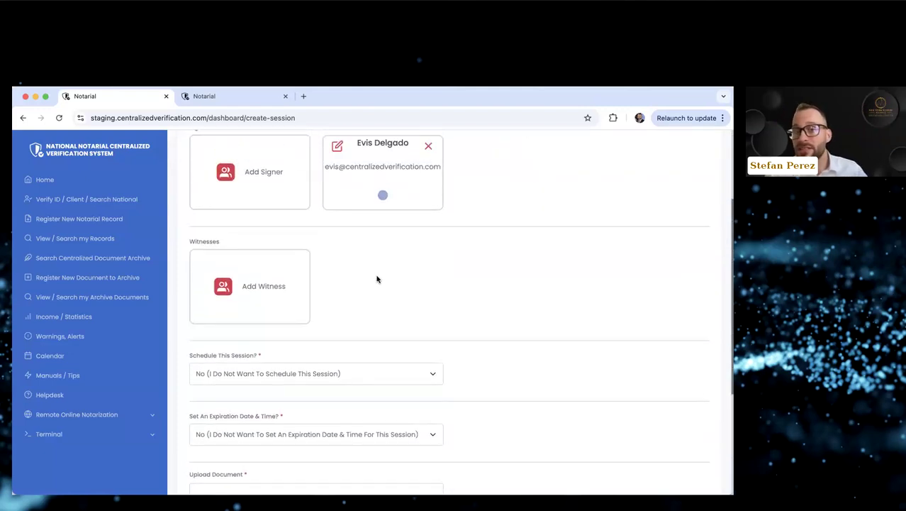
left_click(250, 178)
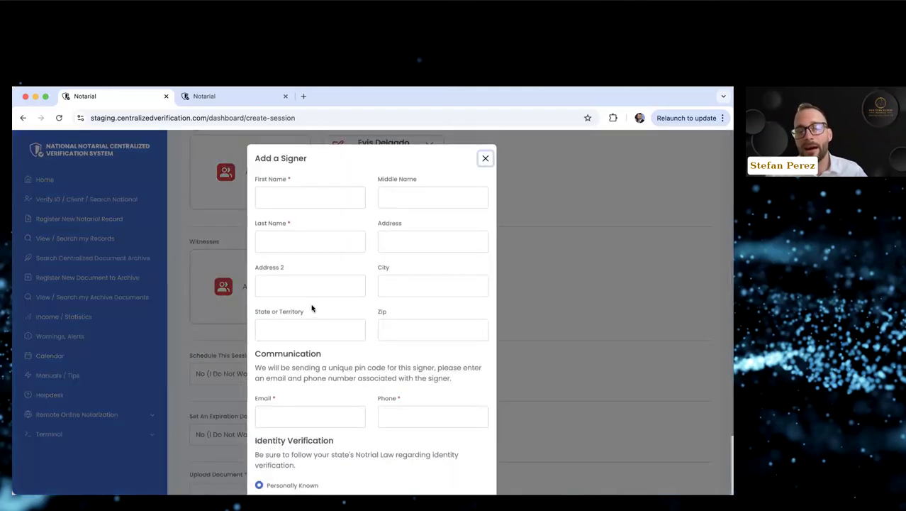
scroll(313, 308, "down", 2)
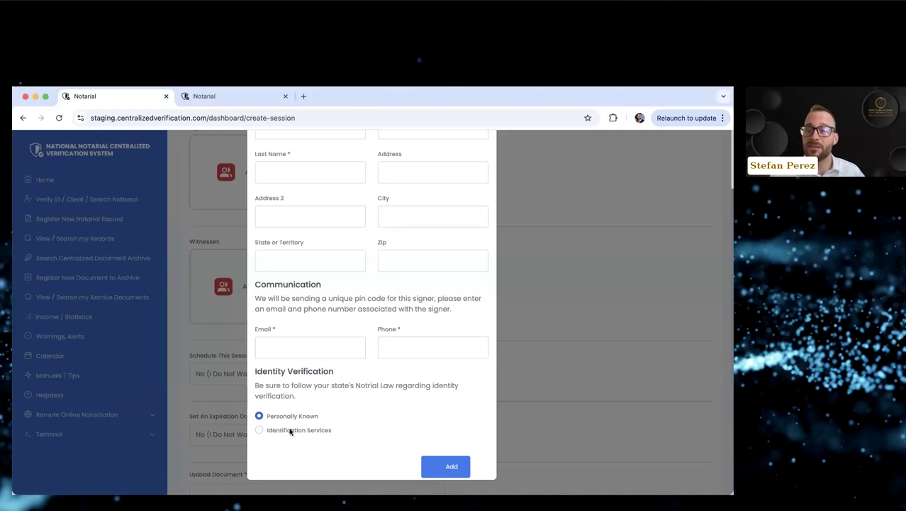
scroll(330, 420, "up", 3)
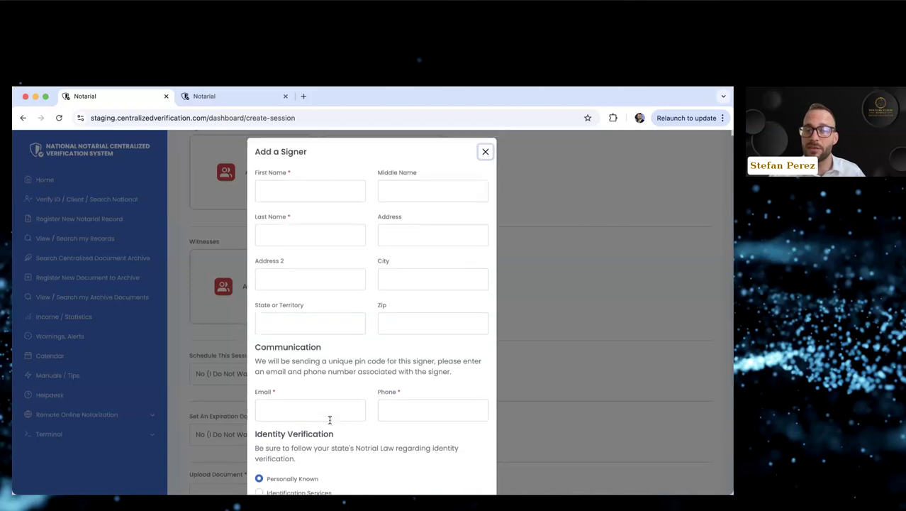
left_click(485, 159)
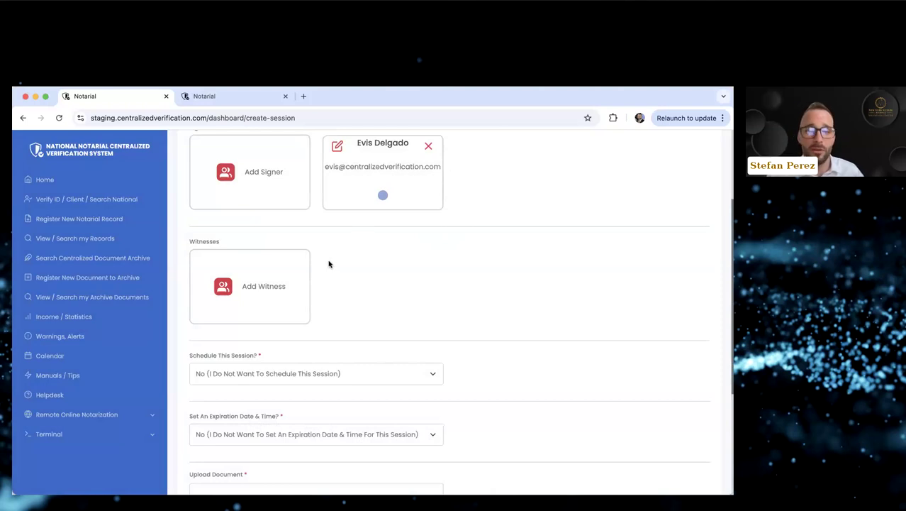
scroll(341, 258, "down", 1)
scroll(341, 258, "down", 4)
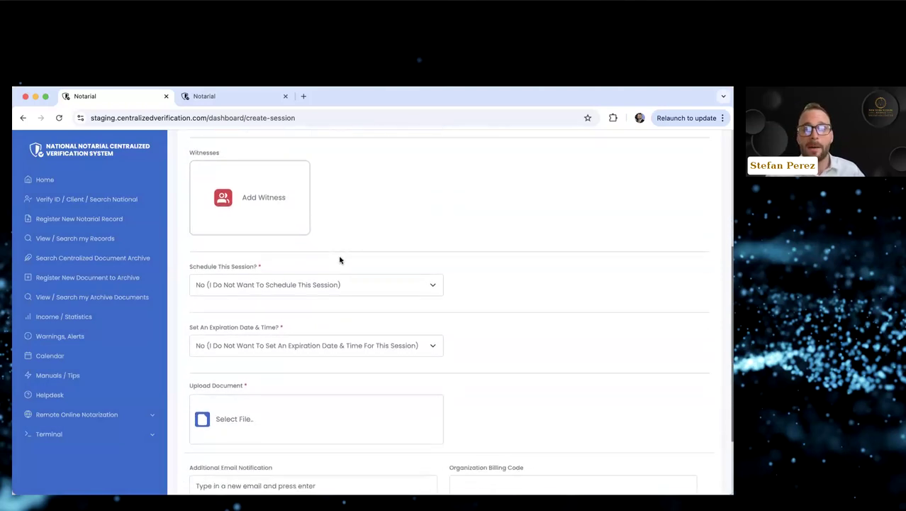
left_click(298, 284)
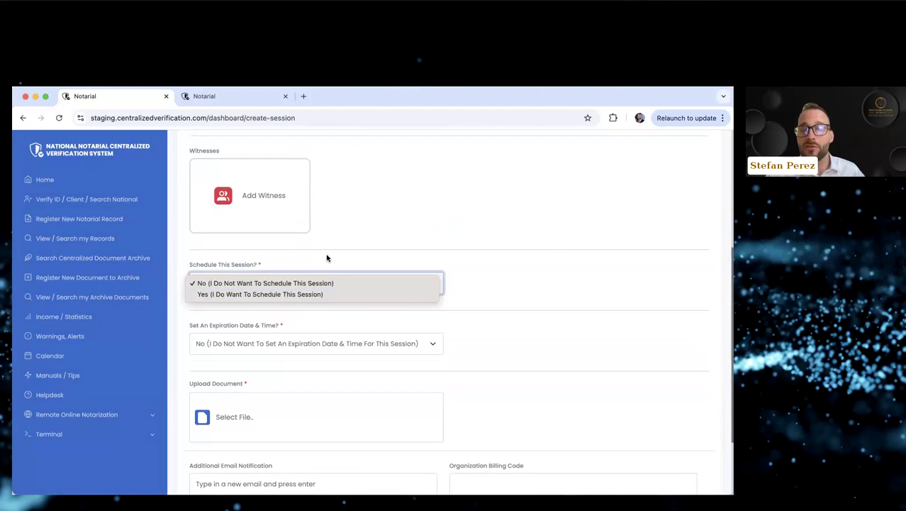
left_click(356, 248)
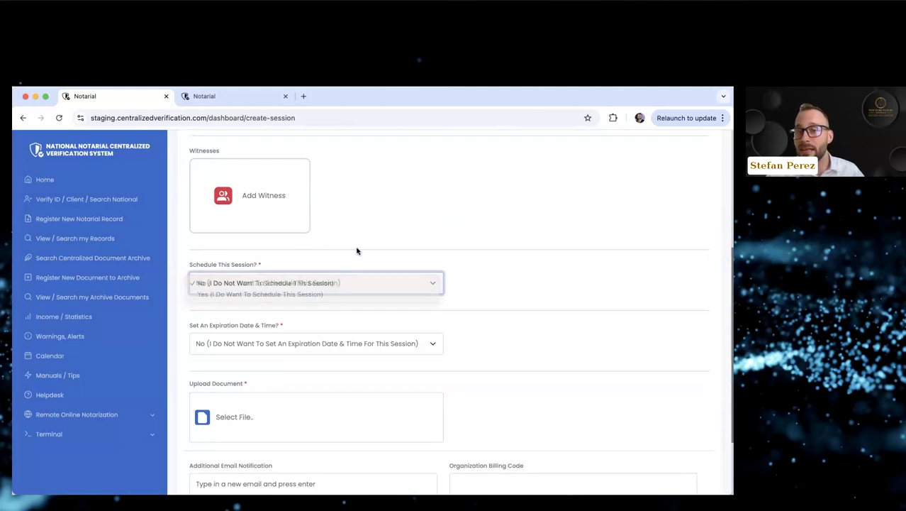
scroll(356, 249, "down", 2)
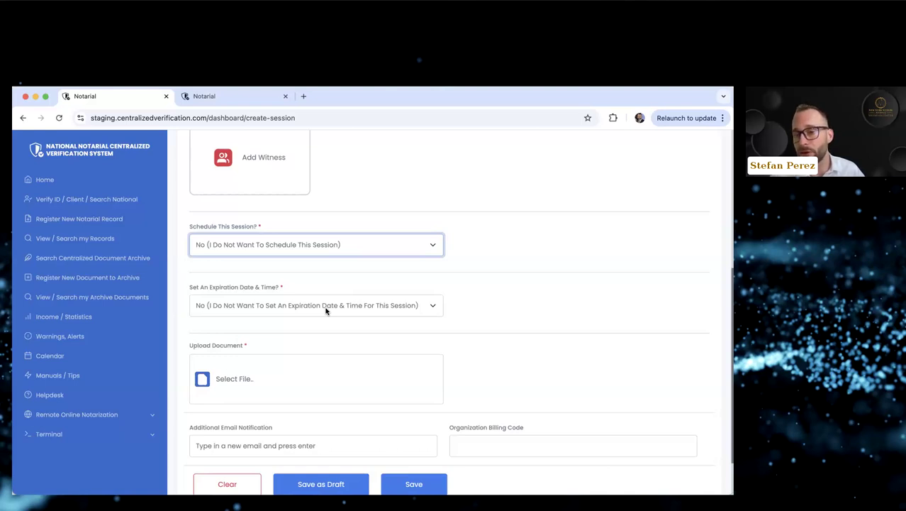
- Upload state_approval_form_signed-2.pdf and save it from the Uploaded Modal
left_click(234, 380)
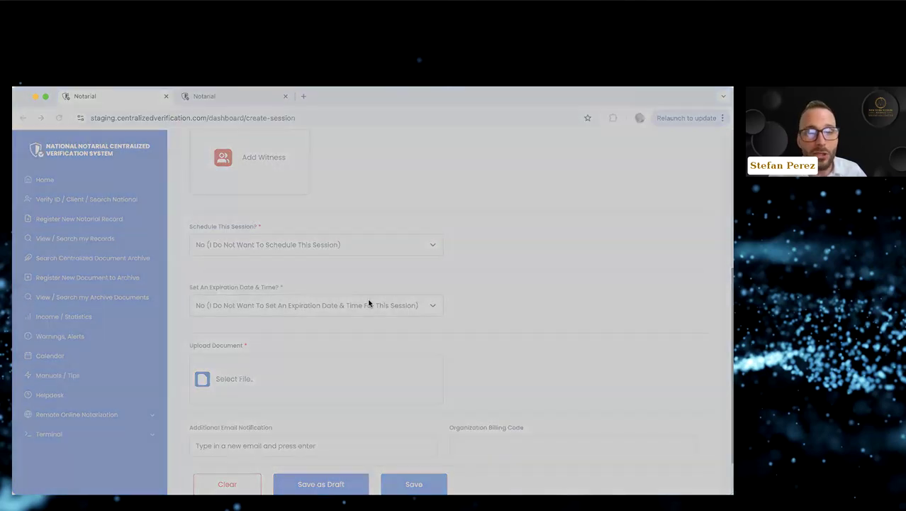
left_click(544, 391)
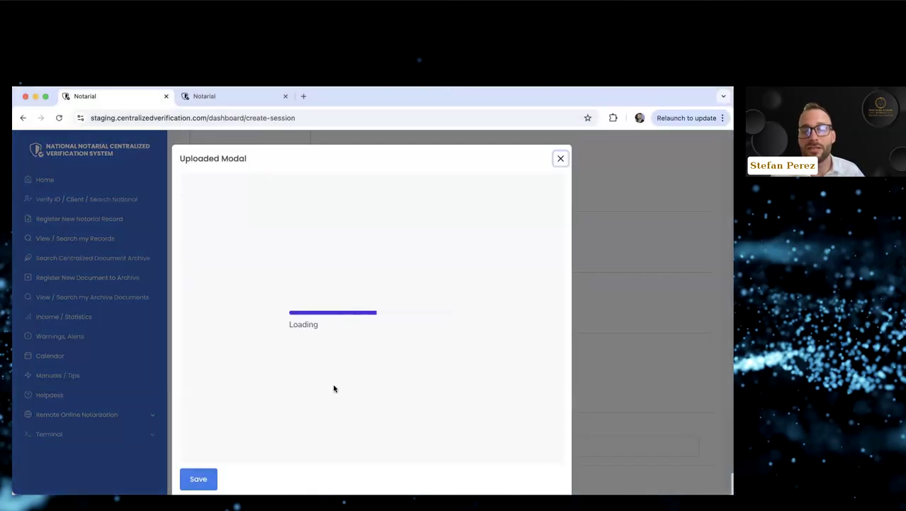
scroll(331, 376, "down", 5)
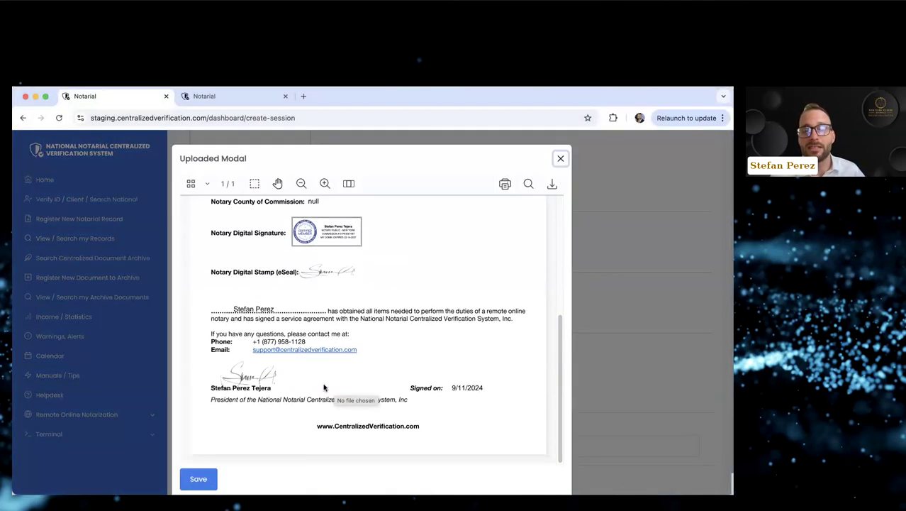
left_click(198, 479)
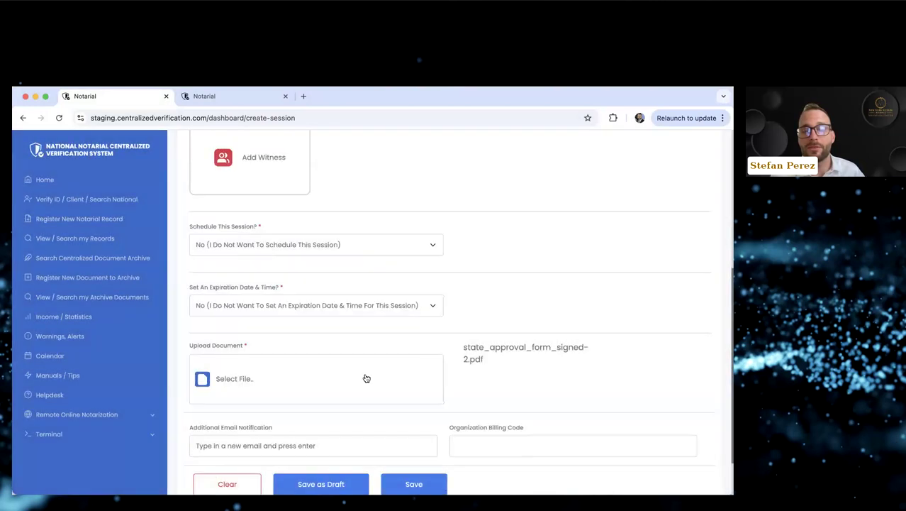
scroll(476, 350, "down", 1)
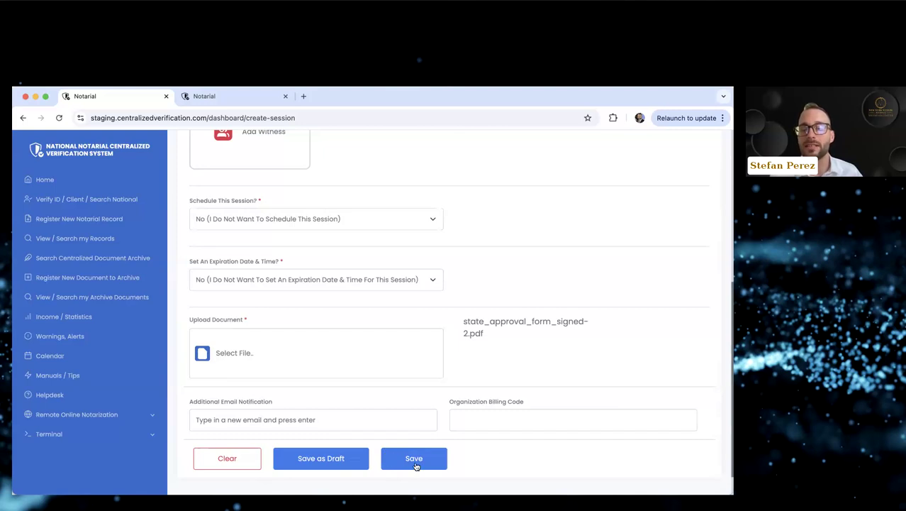
left_click(414, 461)
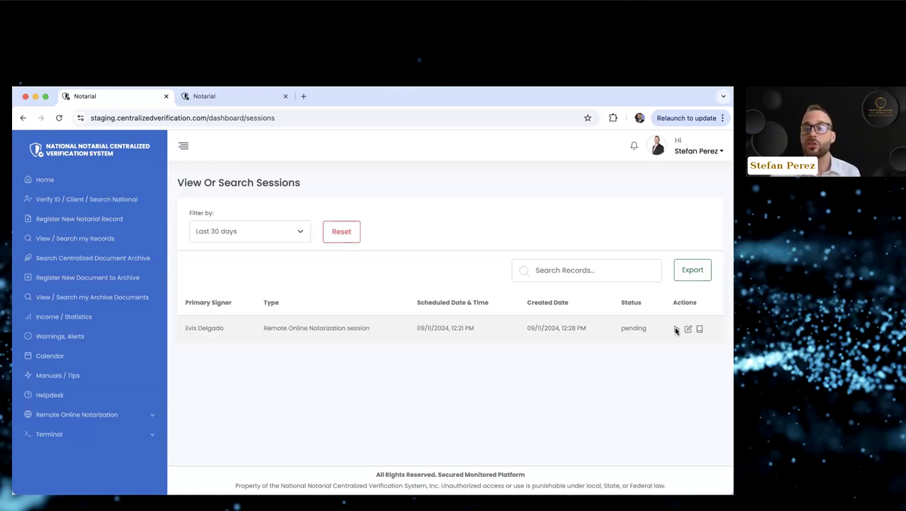
- Start the pending session and proceed to the meeting past the $2.5-per-customer KBA notice
left_click(676, 329)
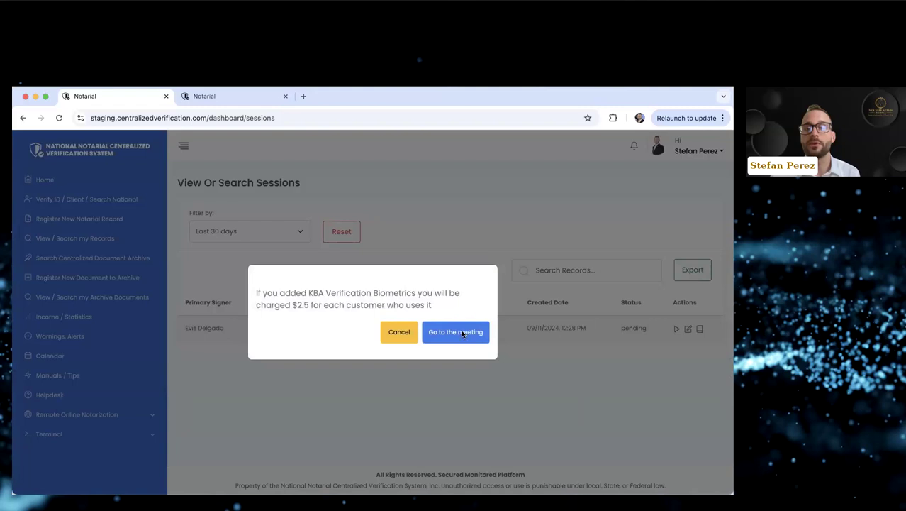
left_click(463, 332)
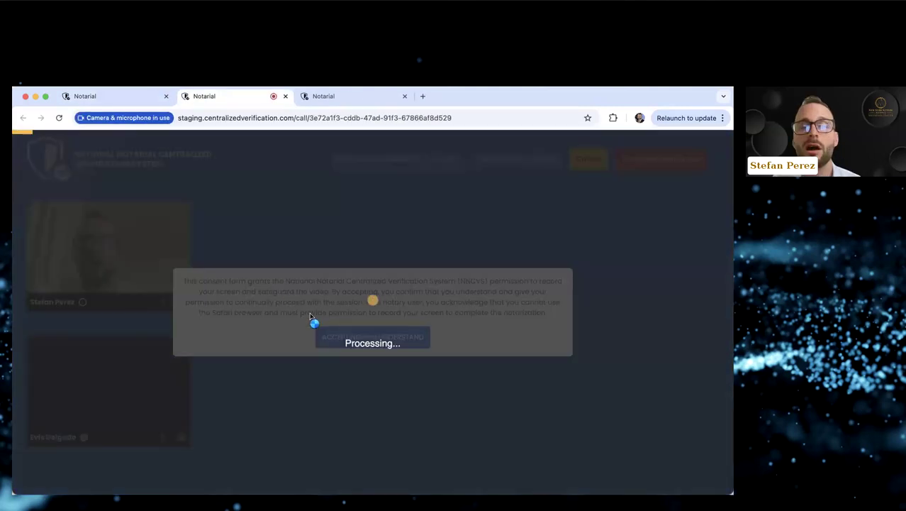
- Accept the screen-recording consent in the call so the confirmation questions appear
left_click(350, 336)
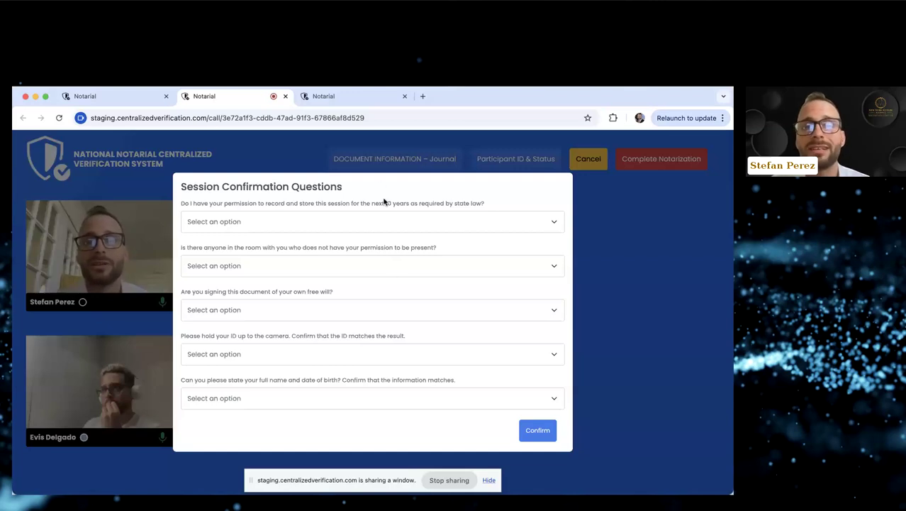
- Answer Yes to recording, No to others present, Yes to free will, ID and name/birth-date match, then confirm
left_click(388, 225)
left_click(365, 235)
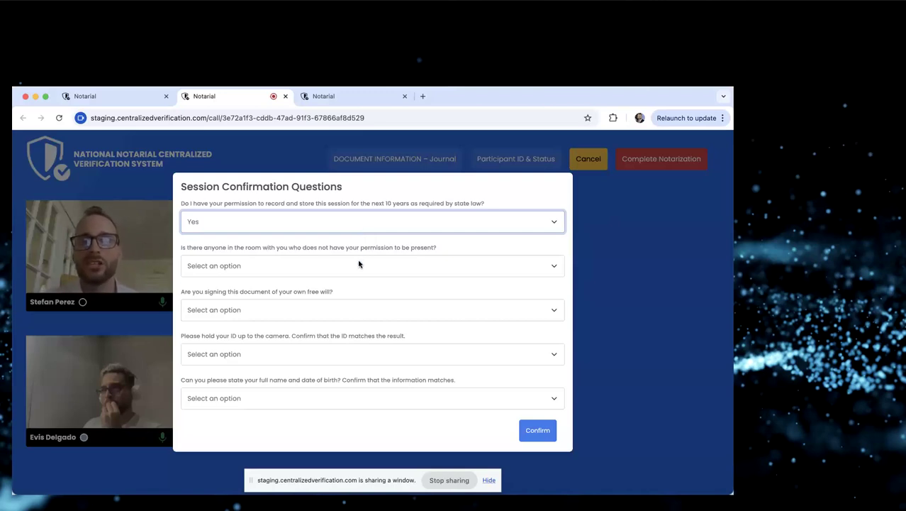
left_click(358, 264)
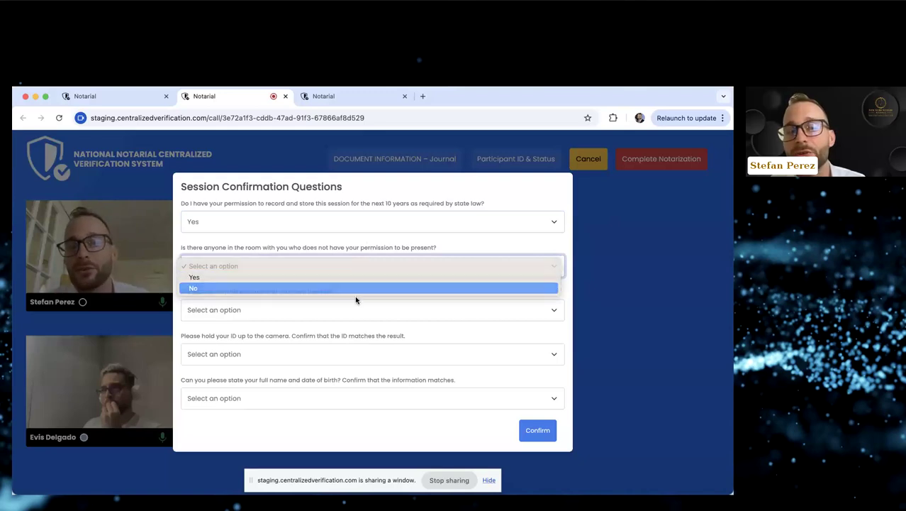
left_click(342, 287)
left_click(319, 312)
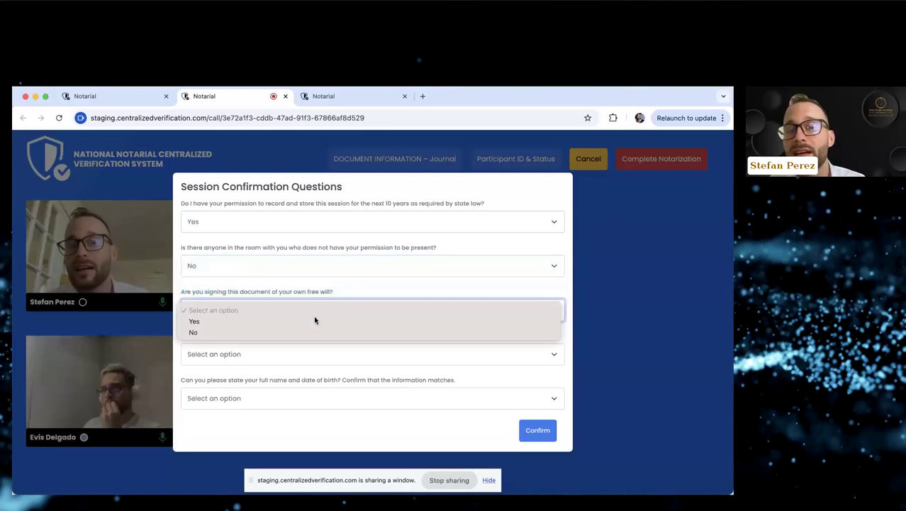
left_click(313, 319)
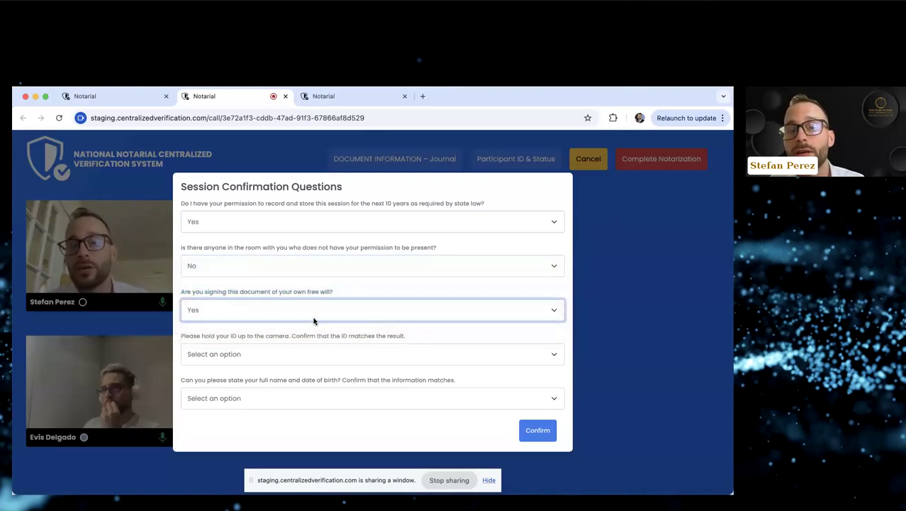
left_click(308, 354)
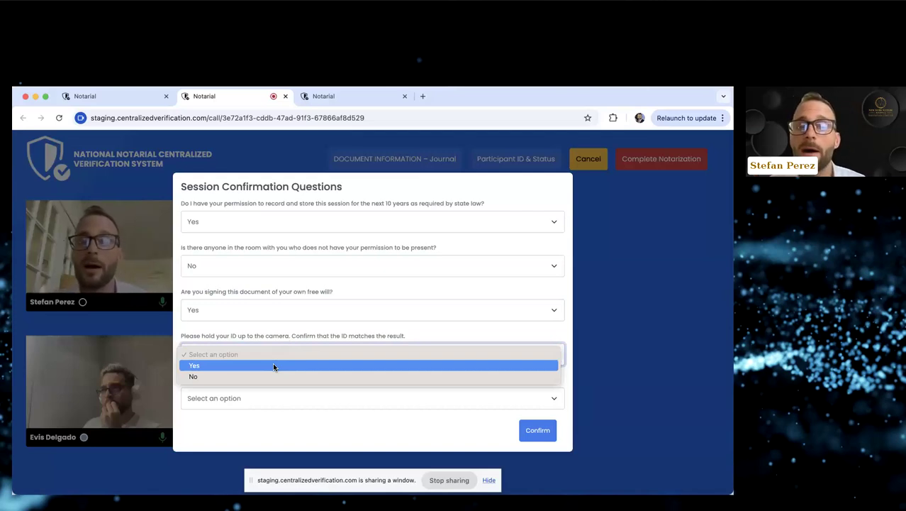
left_click(273, 366)
left_click(281, 400)
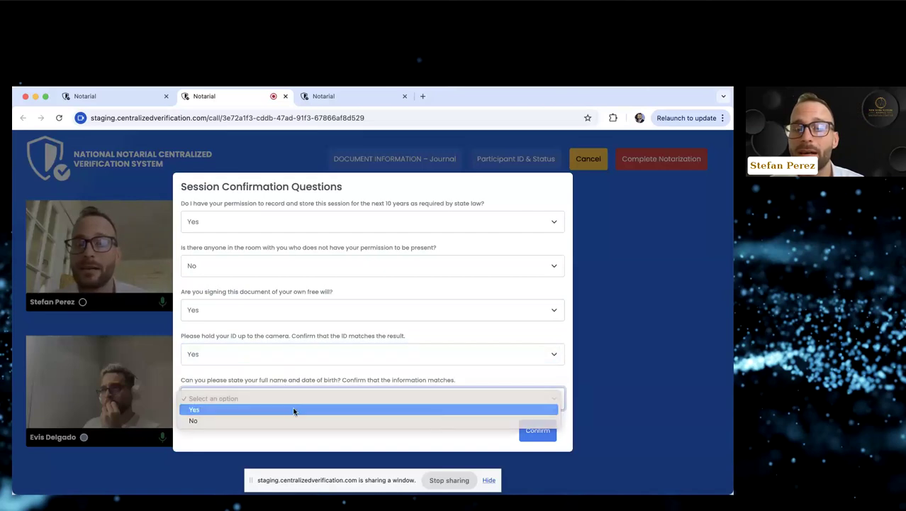
left_click(273, 409)
left_click(537, 431)
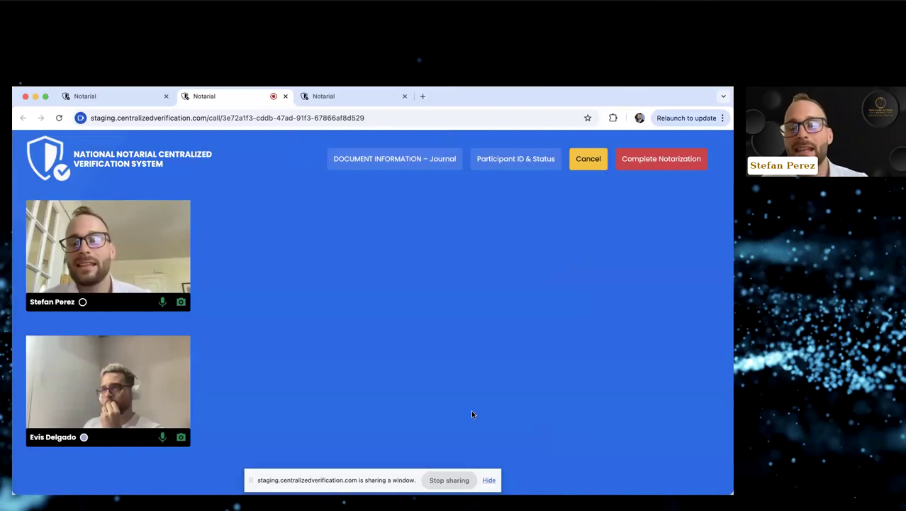
- Stop window sharing, turn off the second participant's camera, and open Document Information – Journal
left_click(449, 481)
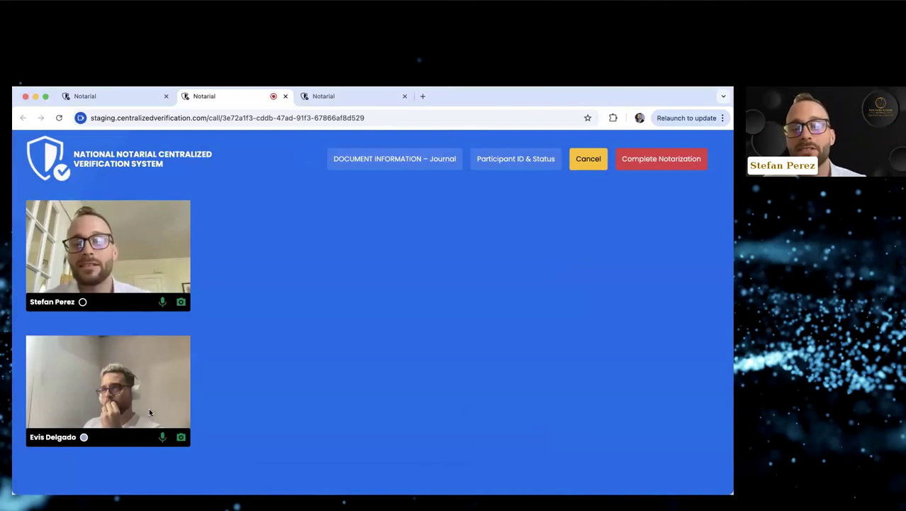
left_click(181, 437)
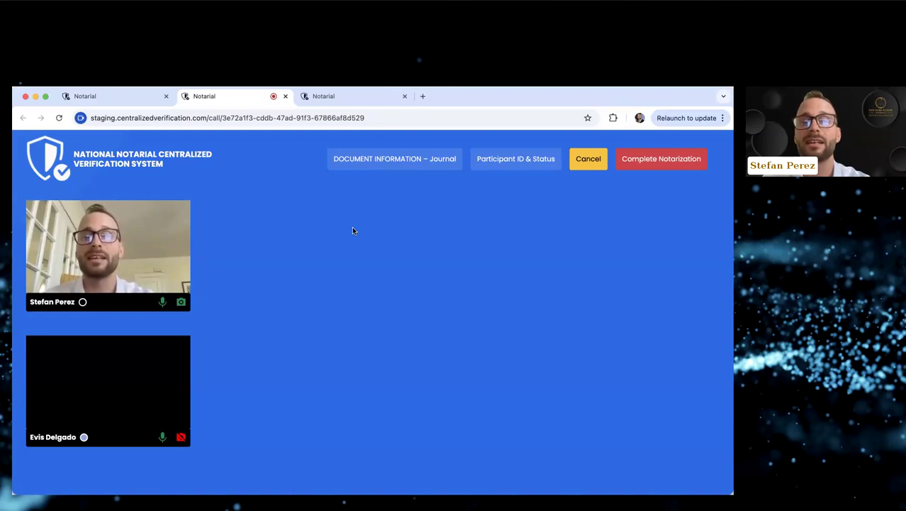
left_click(375, 160)
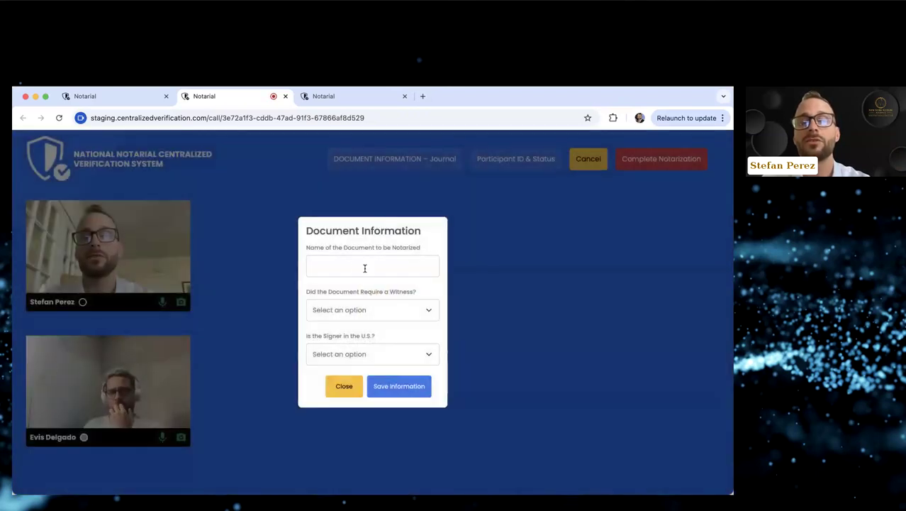
- Close the Document Information form with the Witness question unanswered and check participants' verification status
left_click(367, 312)
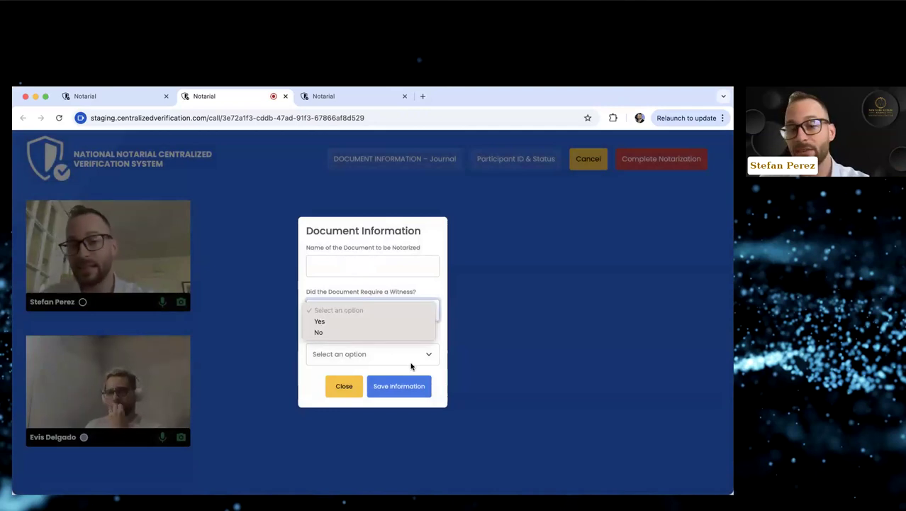
left_click(441, 318)
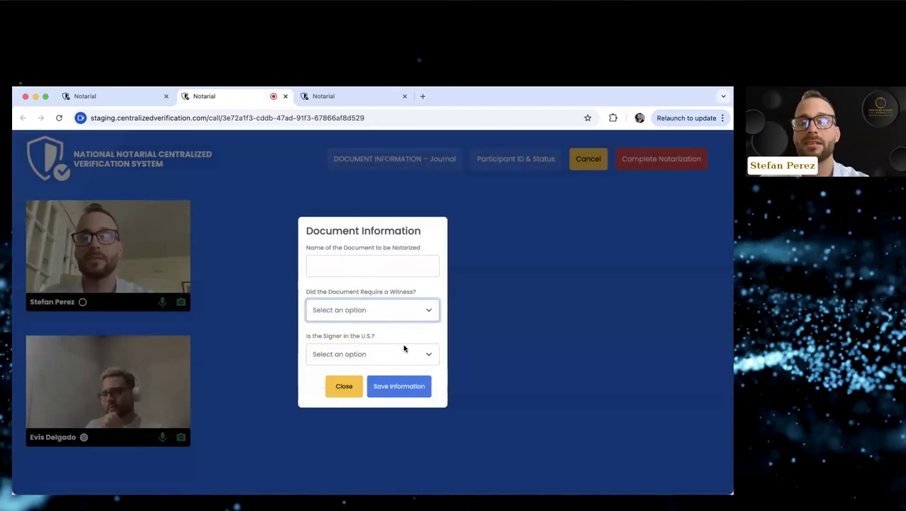
left_click(348, 389)
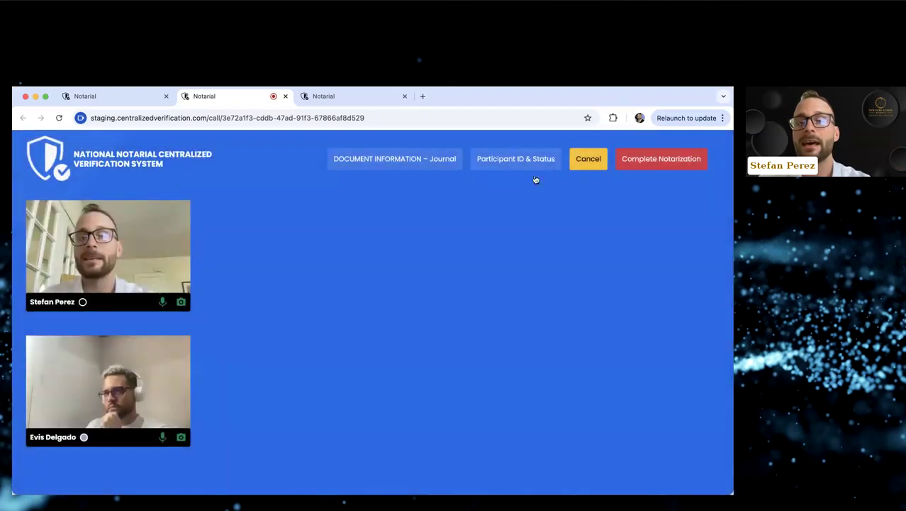
left_click(539, 166)
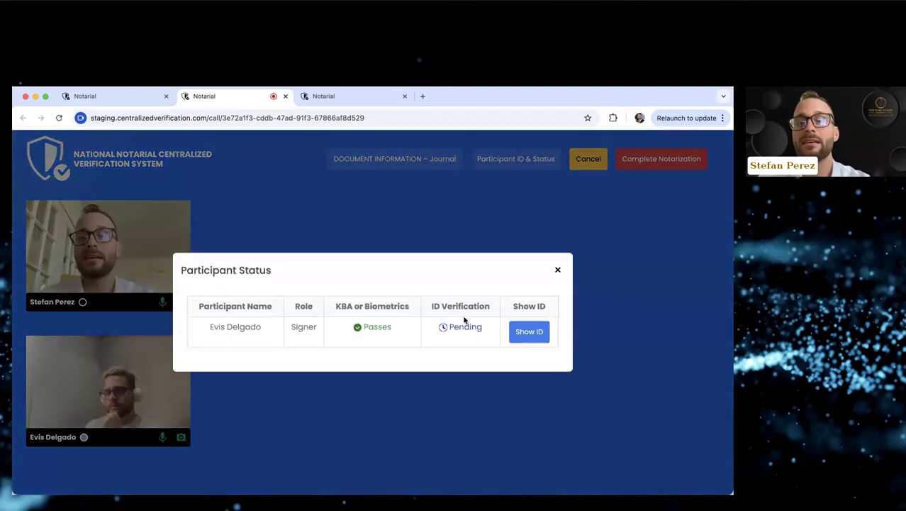
left_click(538, 332)
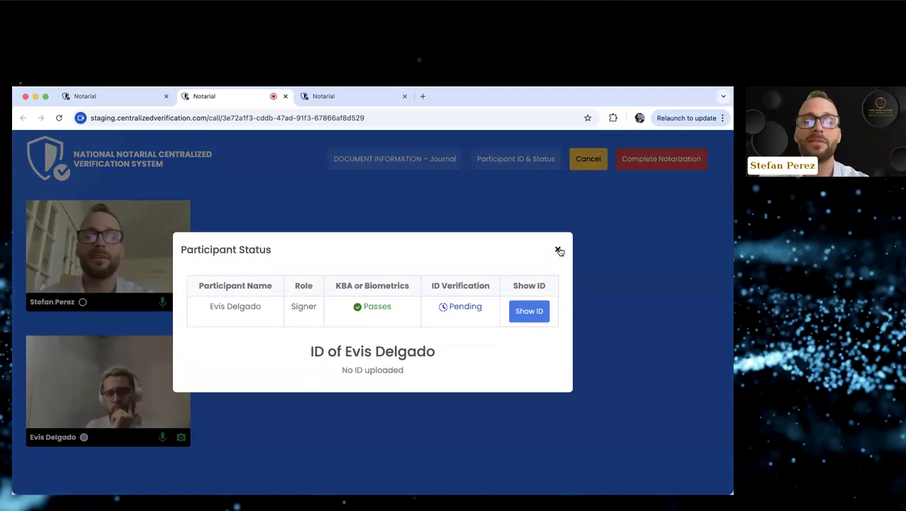
left_click(558, 251)
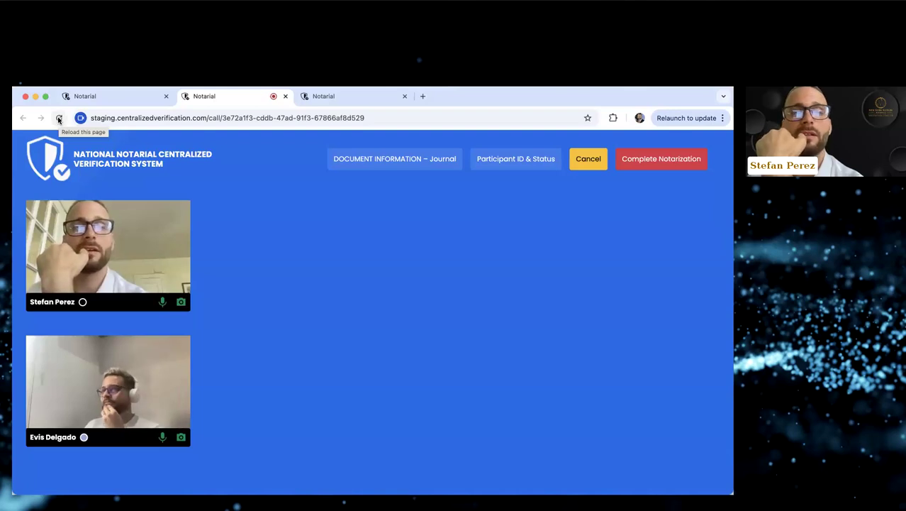
- Reload the call, accept the screen-recording consent, hide the sharing bar, and select the page address
left_click(59, 119)
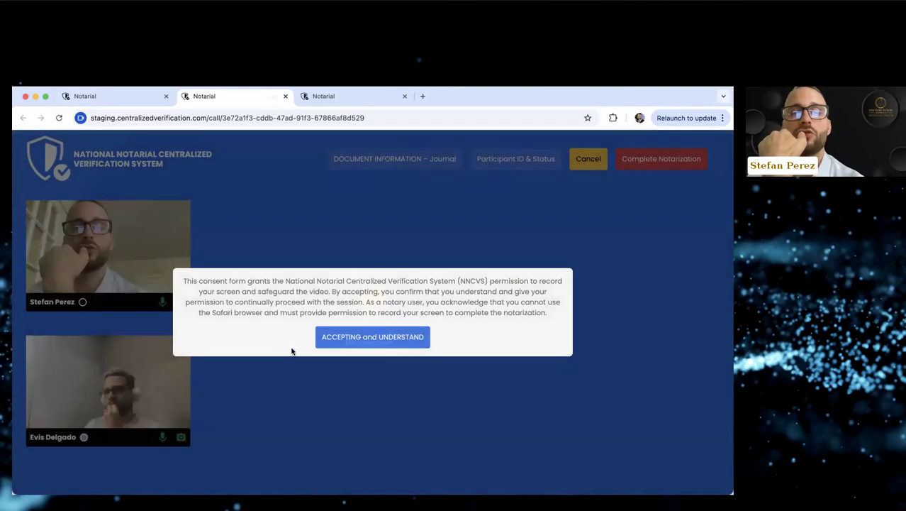
left_click(397, 340)
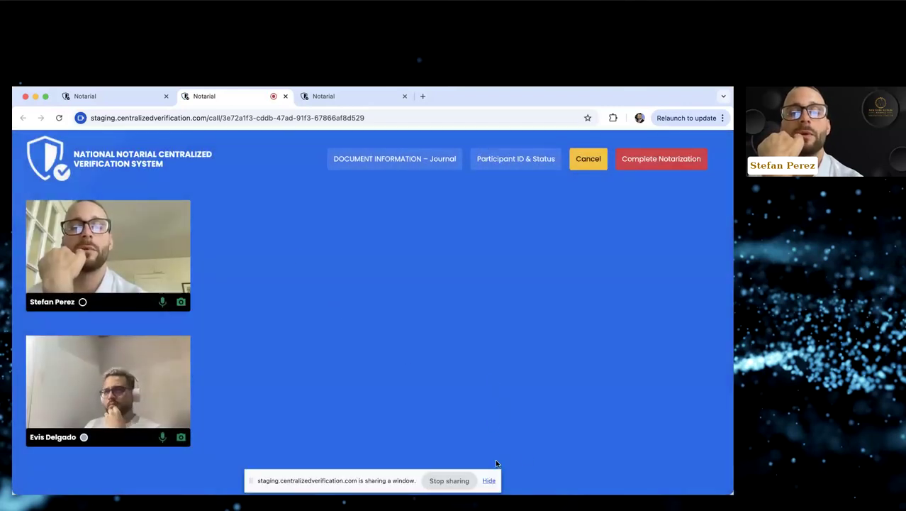
left_click(489, 480)
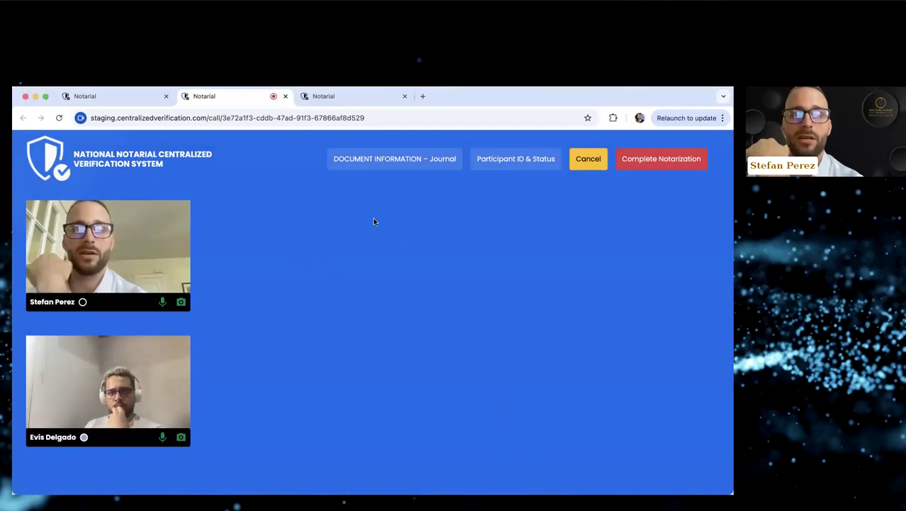
left_click(255, 118)
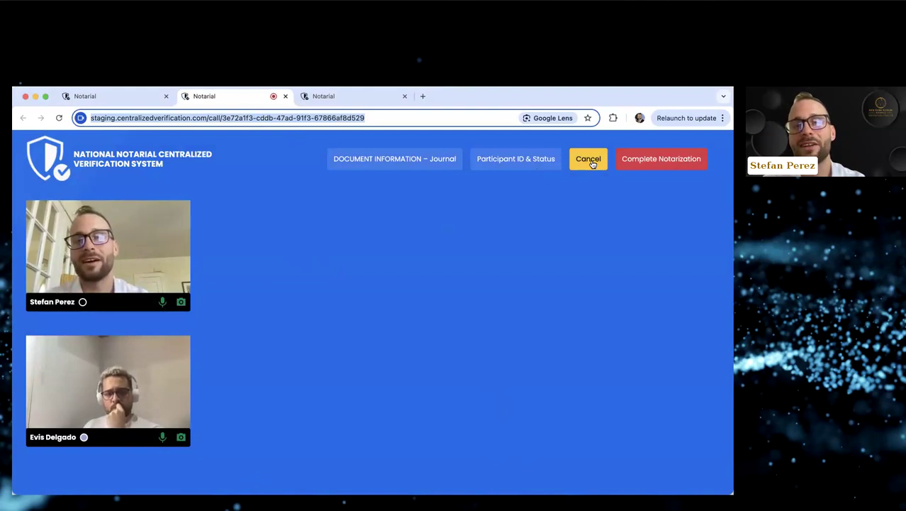
- Cancel the notarization call and return to the first Notarial tab
left_click(593, 161)
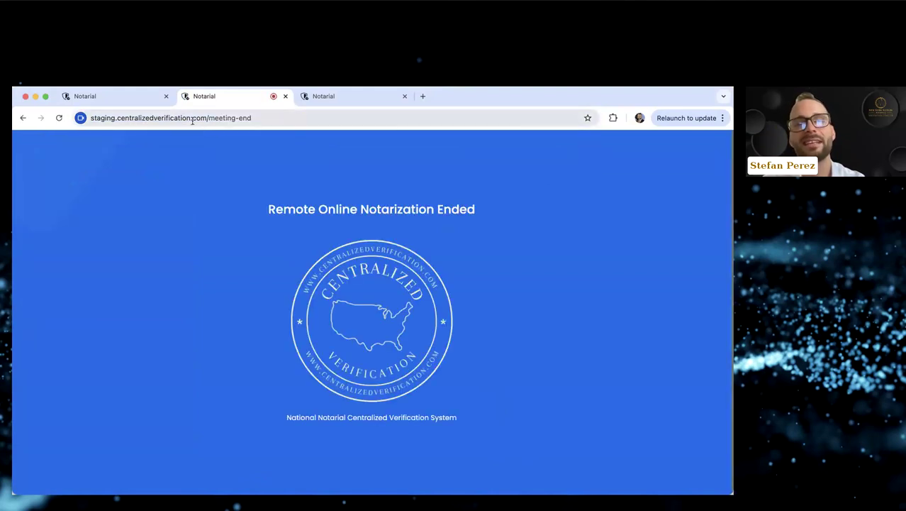
left_click(122, 97)
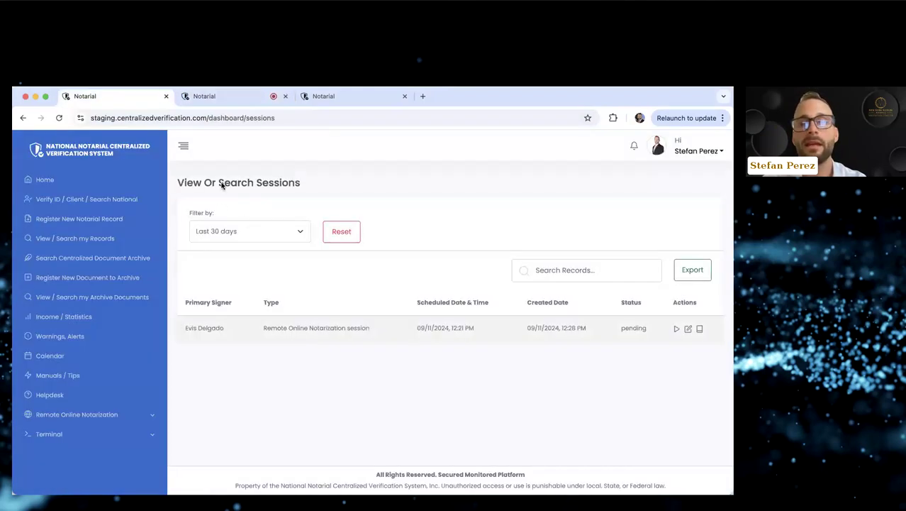
left_click(708, 150)
- Log out and attempt an agent login on the staging site with saved credentials, which fails
left_click(687, 233)
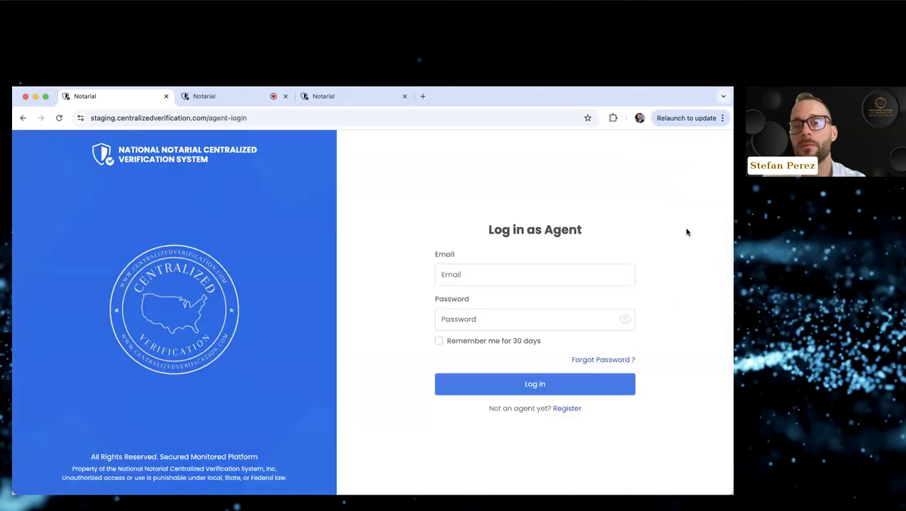
left_click(503, 264)
left_click(543, 303)
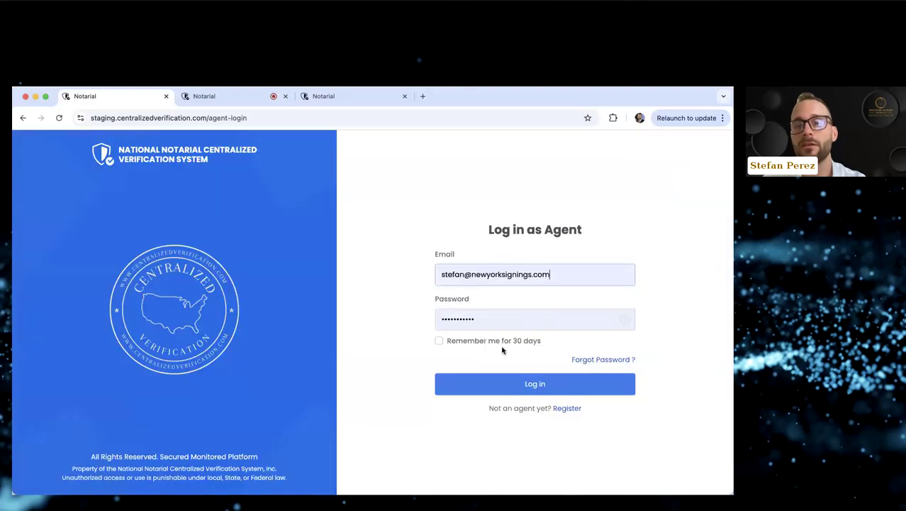
left_click(512, 381)
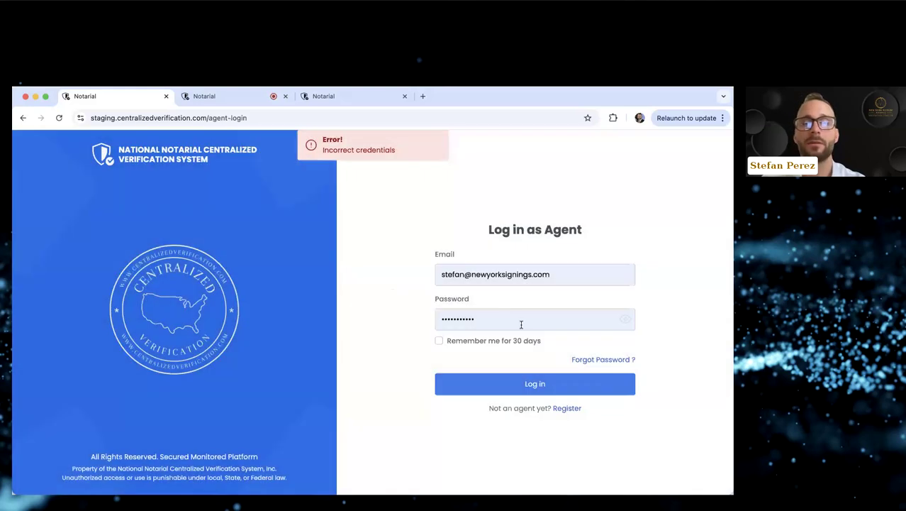
left_click(511, 320)
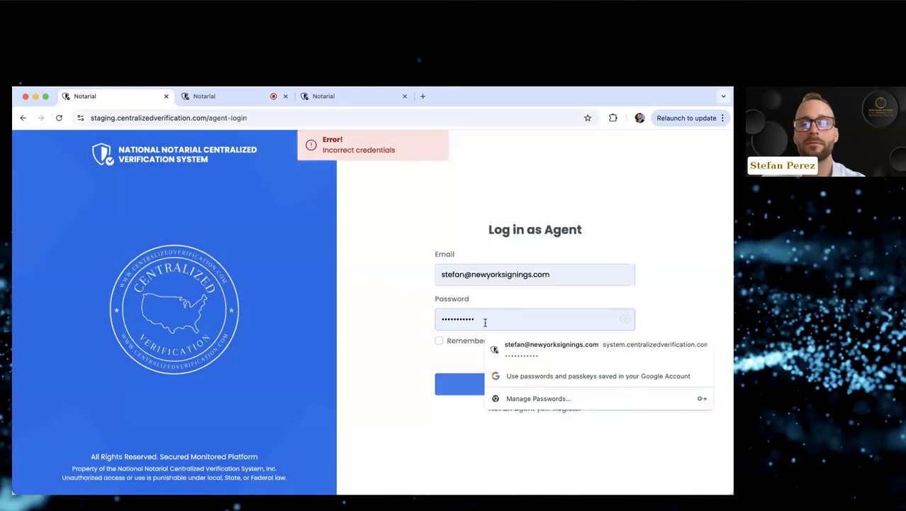
- Go to system.centralizedverification.com and log in as agent with the saved credentials
left_click(142, 121)
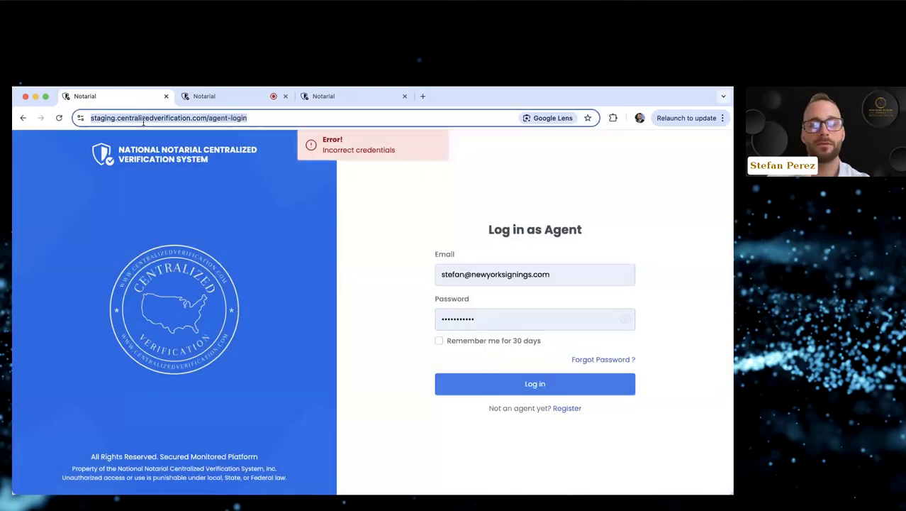
type("syst")
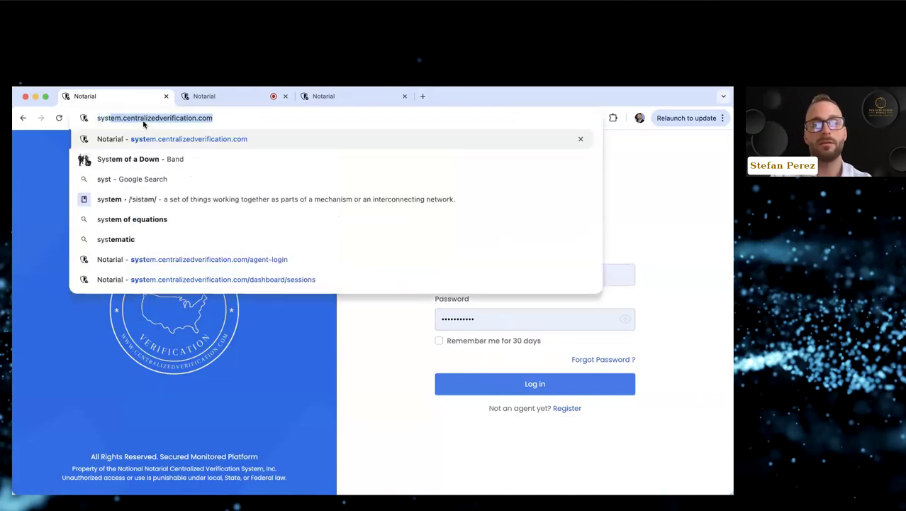
key("Return")
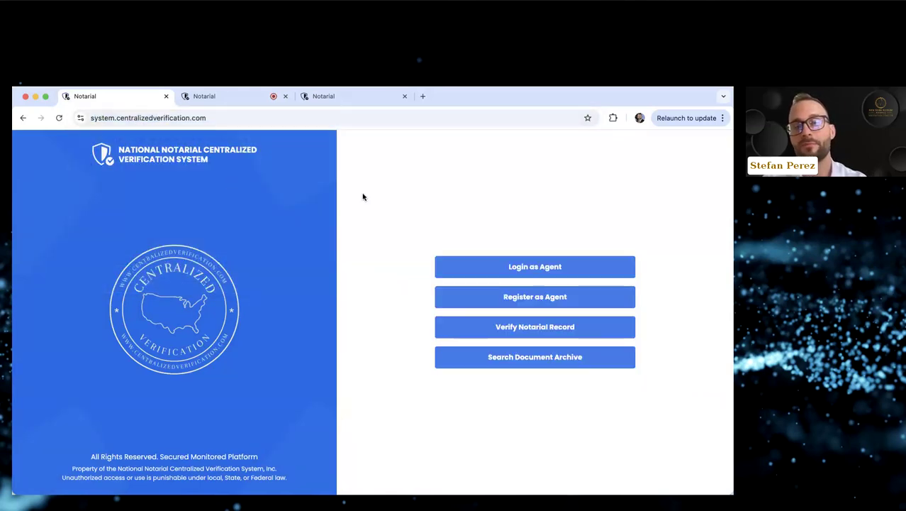
left_click(507, 262)
left_click(489, 278)
left_click(466, 377)
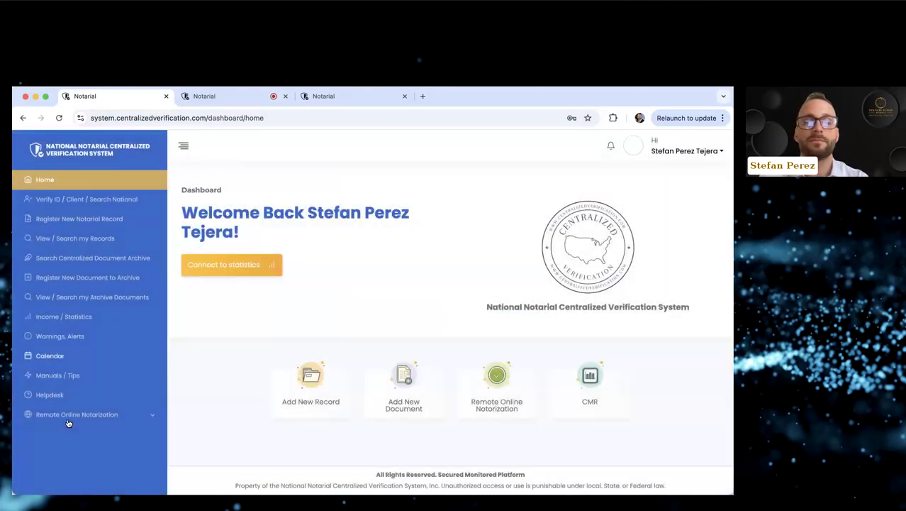
- Start a new session and enter the primary signer's first name, last name and e-mail
left_click(71, 434)
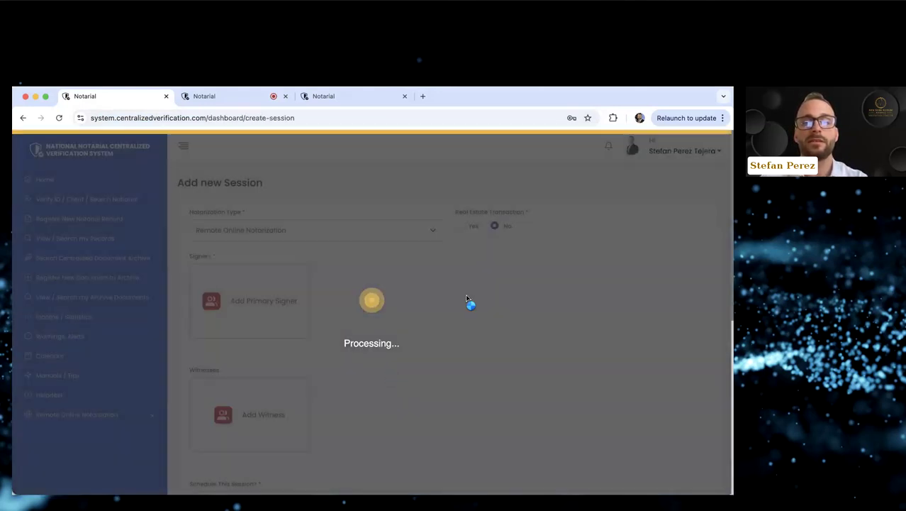
left_click(258, 294)
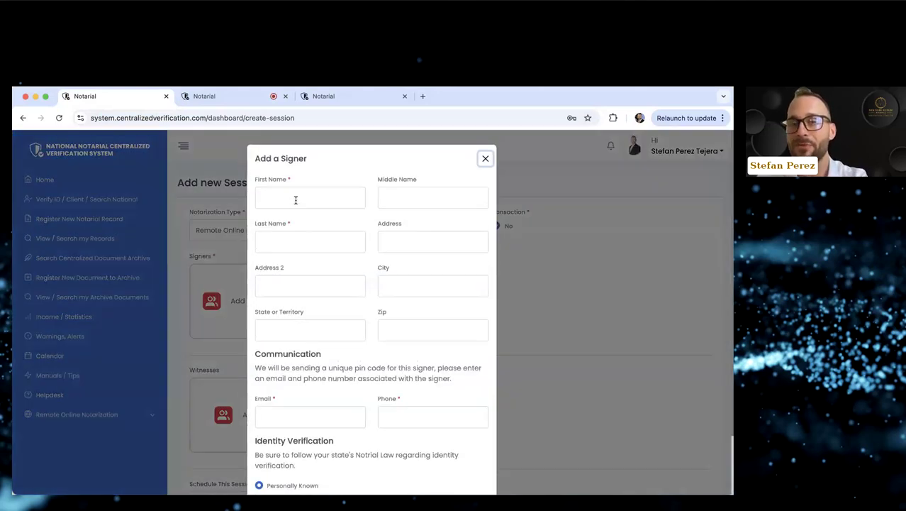
left_click(298, 197)
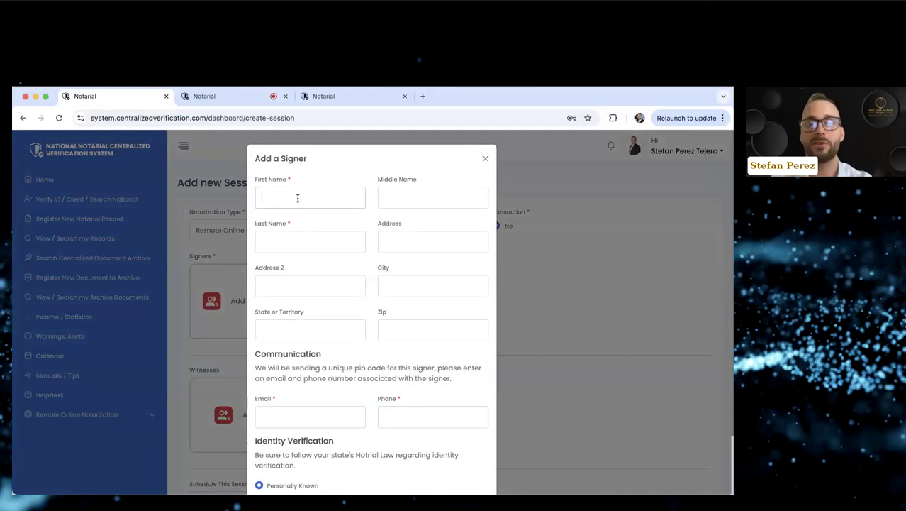
key("Tab")
key("Tab")
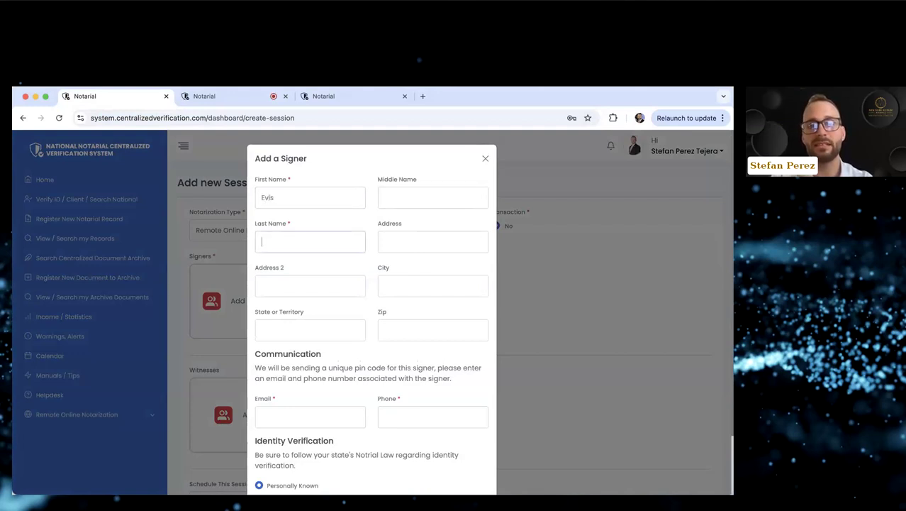
key("Tab")
key("Tab")
key("Tab")
key("Tab")
key("Tab")
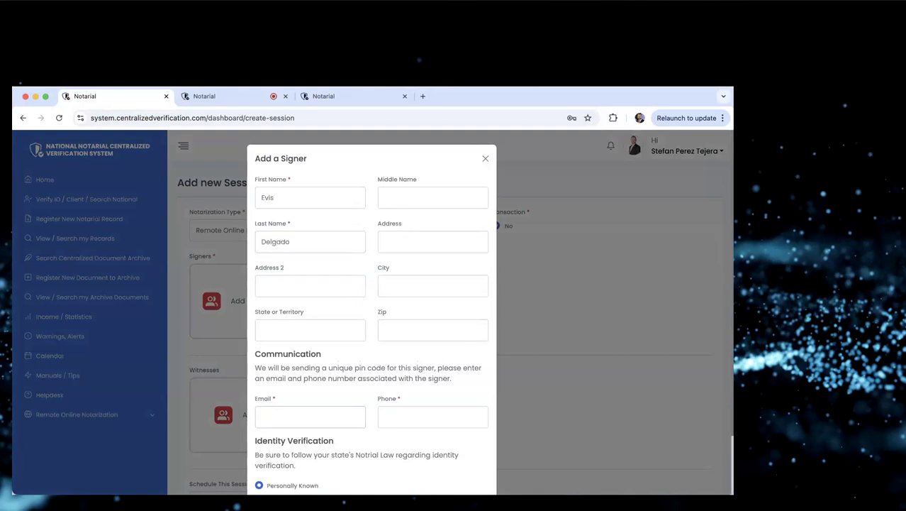
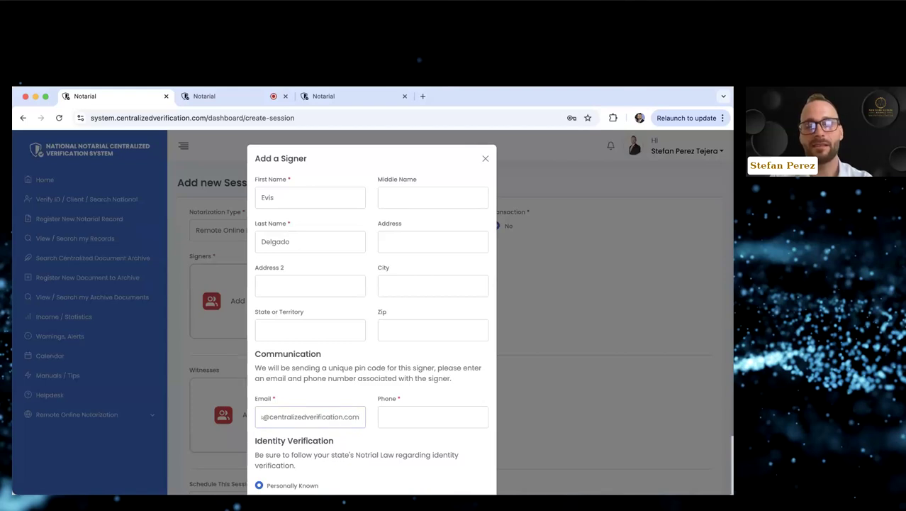
- Enter the signer's phone number, require KBA Verification / Biometrics via Identification Services, and add the signer
left_click(430, 418)
type("1234567890")
scroll(379, 433, "down", 2)
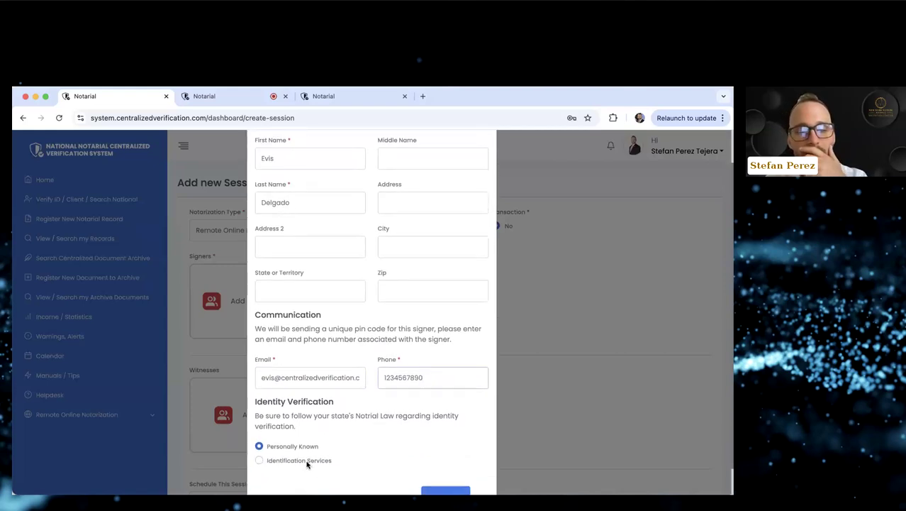
left_click(307, 463)
left_click(331, 481)
scroll(383, 450, "down", 2)
left_click(450, 470)
scroll(419, 408, "down", 5)
left_click(298, 312)
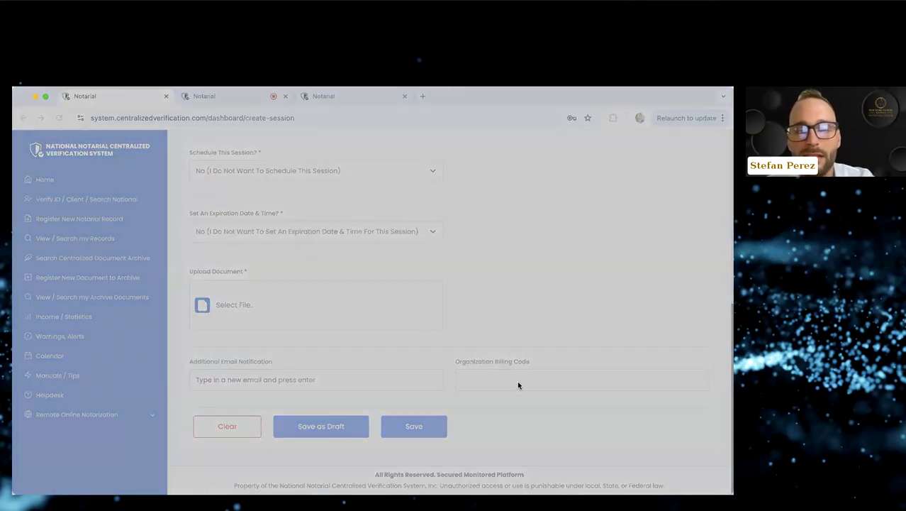
- Attach the state approval form PDF and save the new session as pending
key("Return")
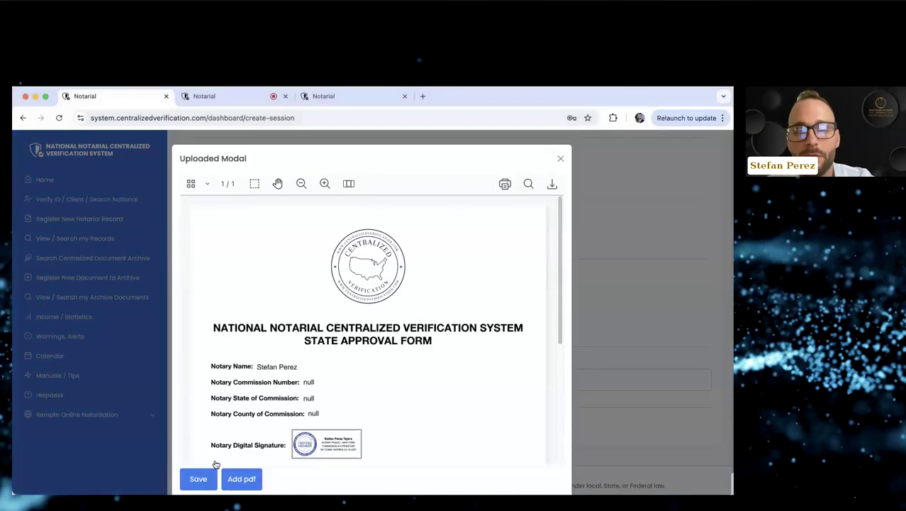
left_click(214, 469)
left_click(414, 433)
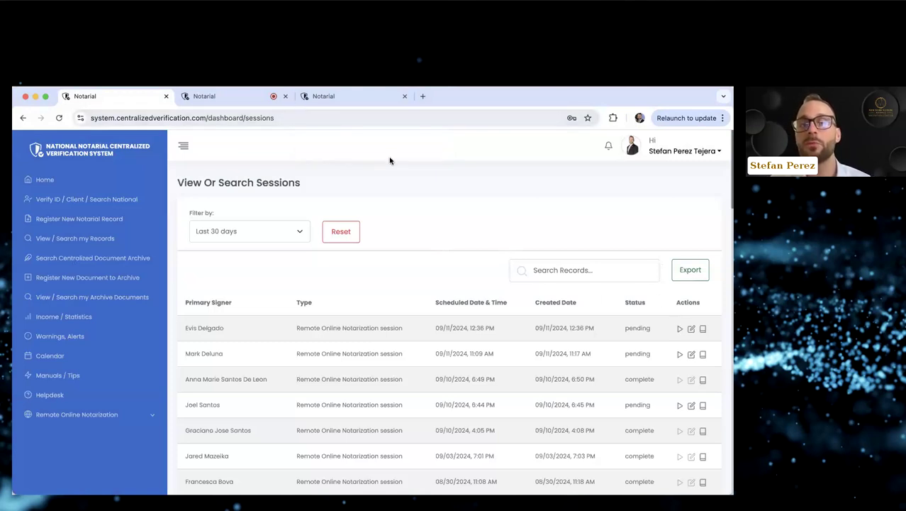
left_click(98, 415)
left_click(94, 434)
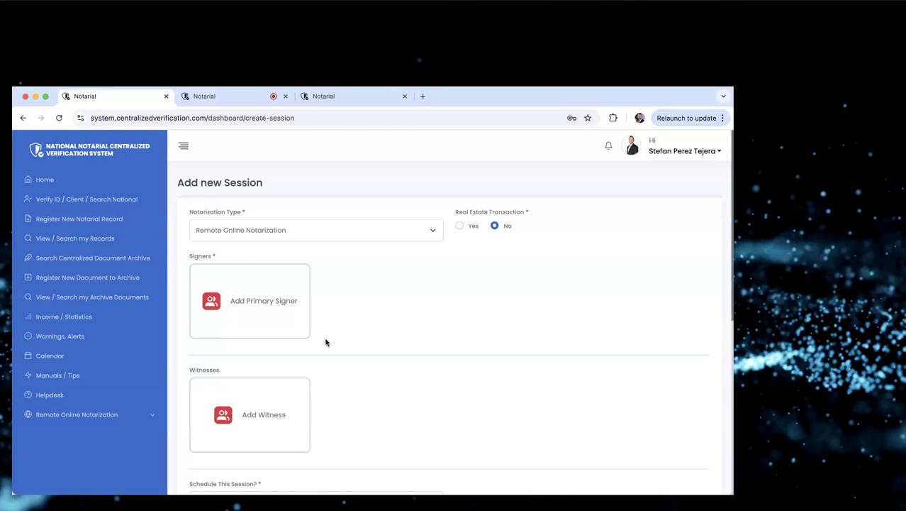
left_click(84, 414)
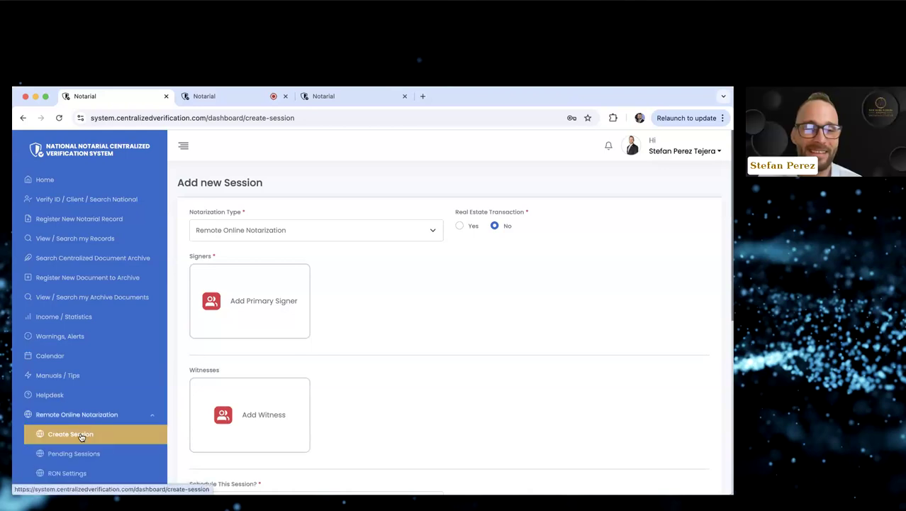
left_click(87, 454)
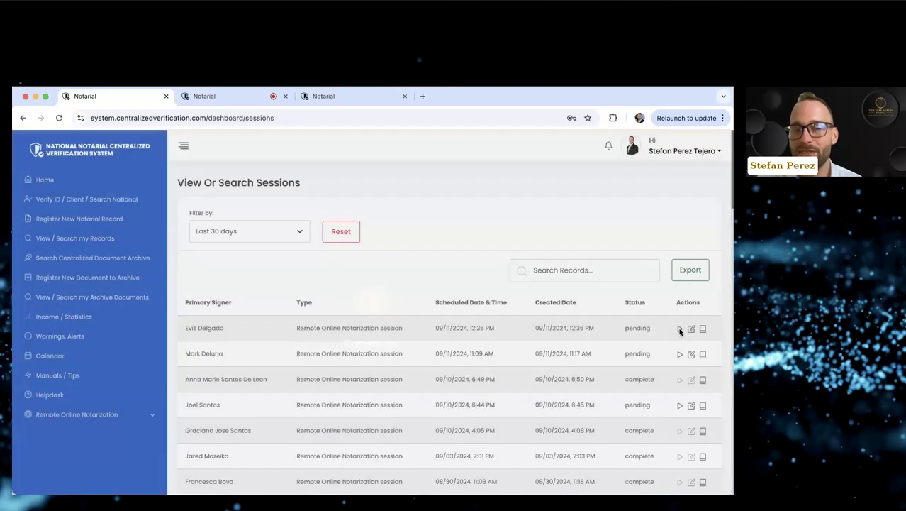
- Start the pending session, accept the KBA charge to join, and answer Yes to recording permission
left_click(679, 331)
left_click(483, 333)
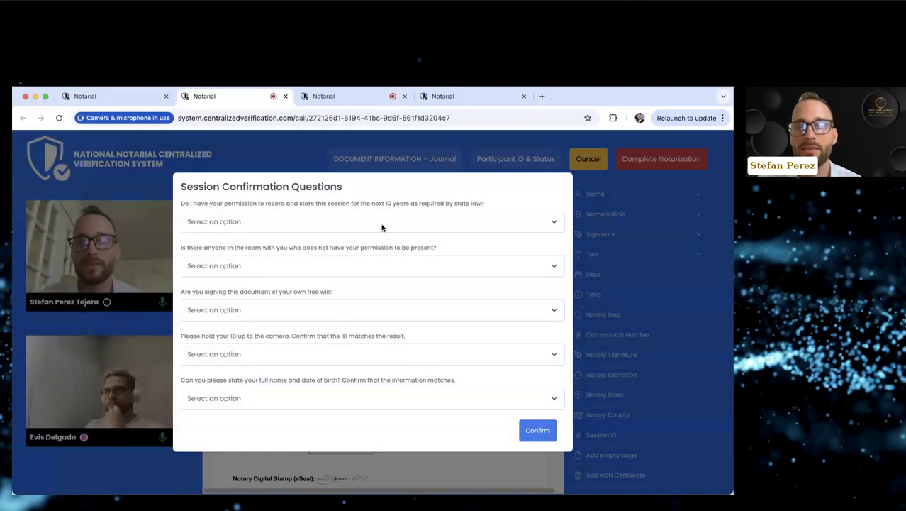
left_click(380, 227)
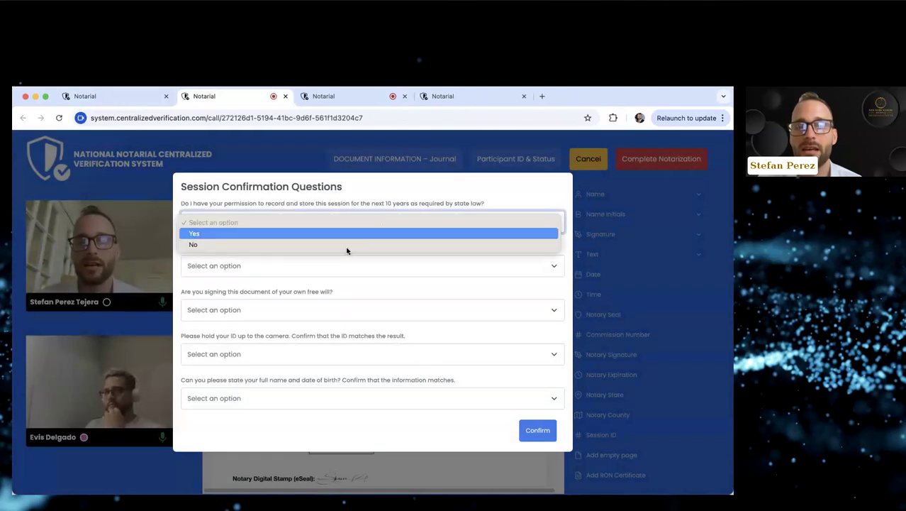
left_click(351, 234)
- Answer No to others present and Yes to free will, ID match and name/birth date, then submit
left_click(345, 269)
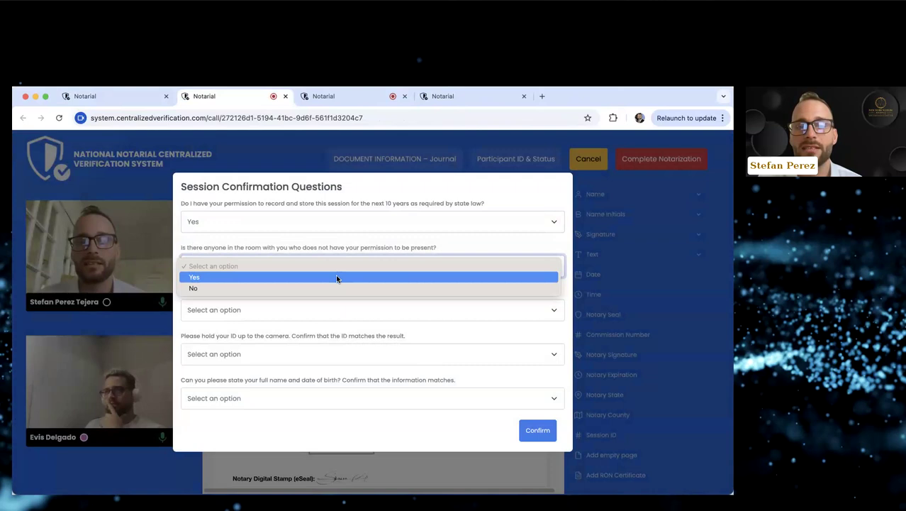
left_click(336, 276)
left_click(341, 267)
left_click(324, 287)
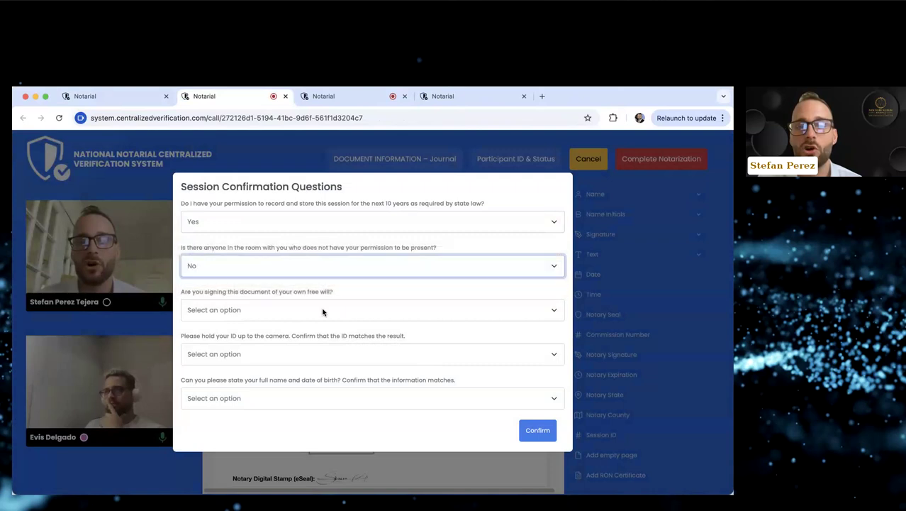
left_click(321, 311)
left_click(317, 321)
left_click(323, 354)
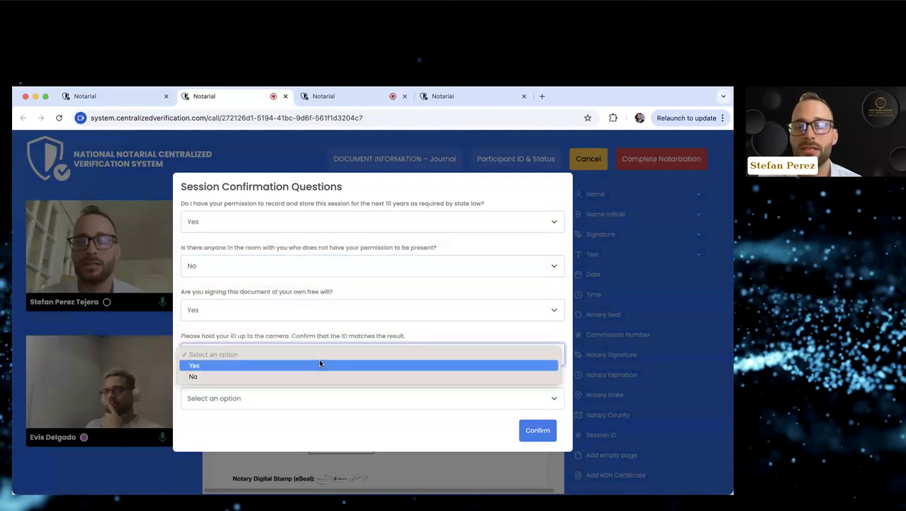
left_click(320, 363)
left_click(330, 399)
left_click(334, 410)
left_click(546, 434)
- Keep Yes for recording permission and No for others present, then resubmit the answers
left_click(386, 342)
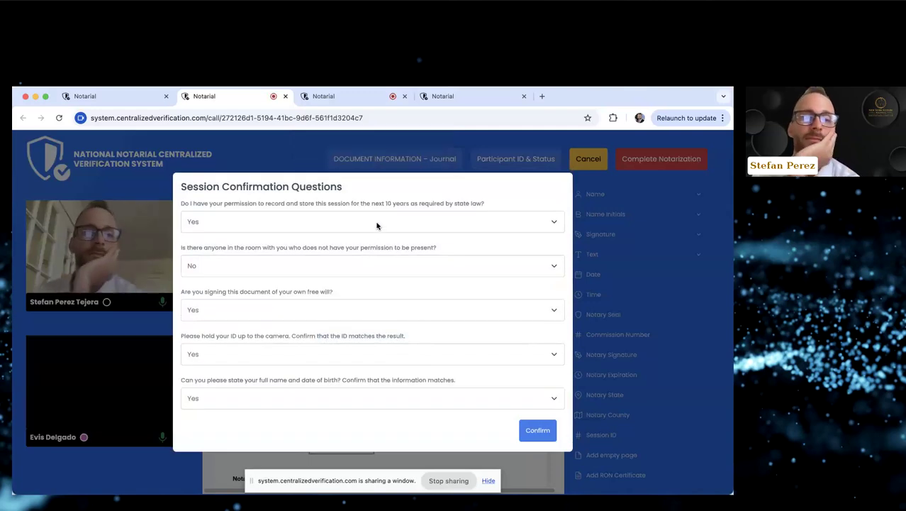
left_click(377, 226)
left_click(383, 266)
left_click(373, 268)
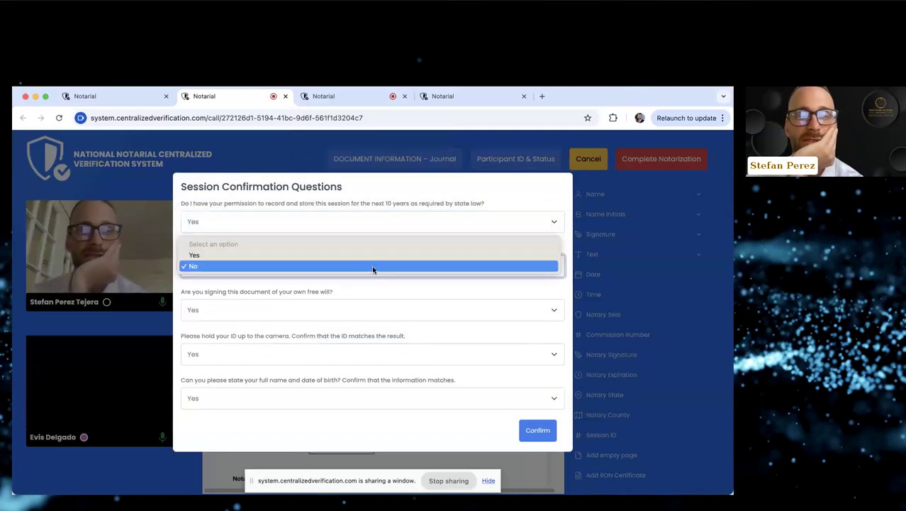
left_click(372, 266)
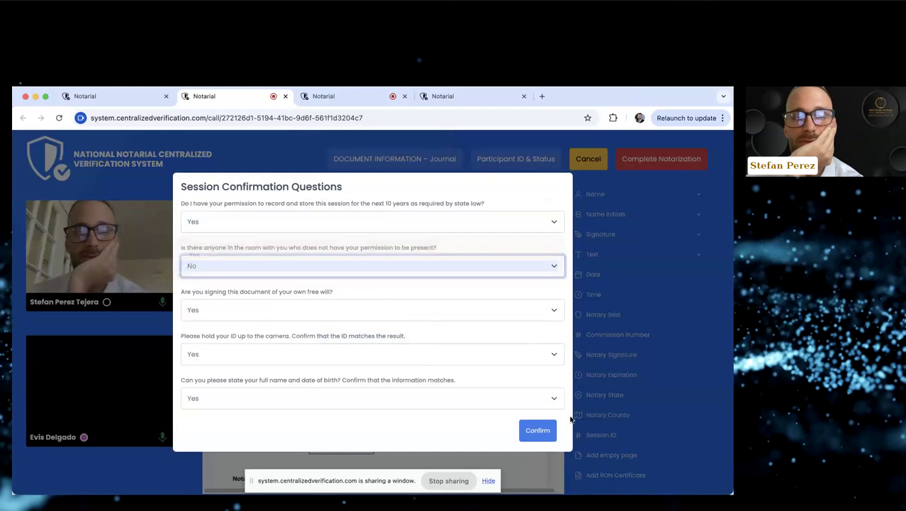
left_click(543, 429)
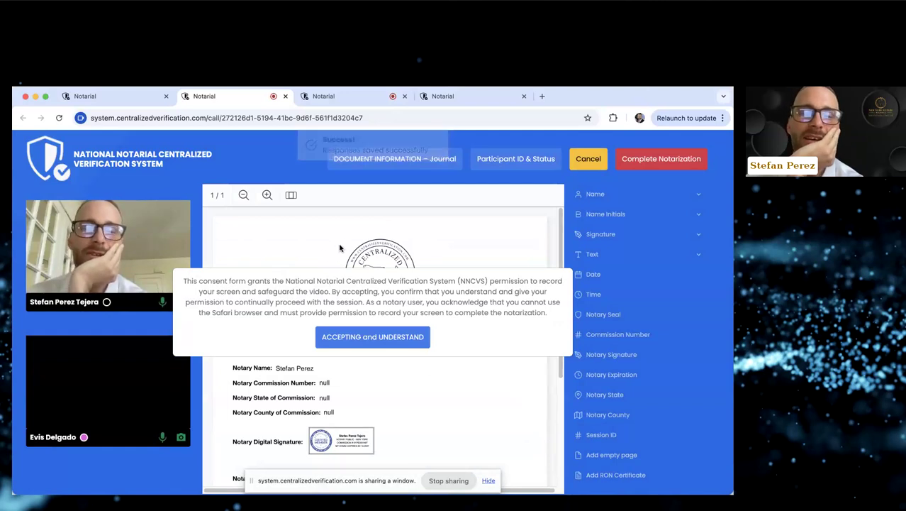
- Hide Chrome's screen-sharing bar and accept the recording consent overlay
left_click(488, 481)
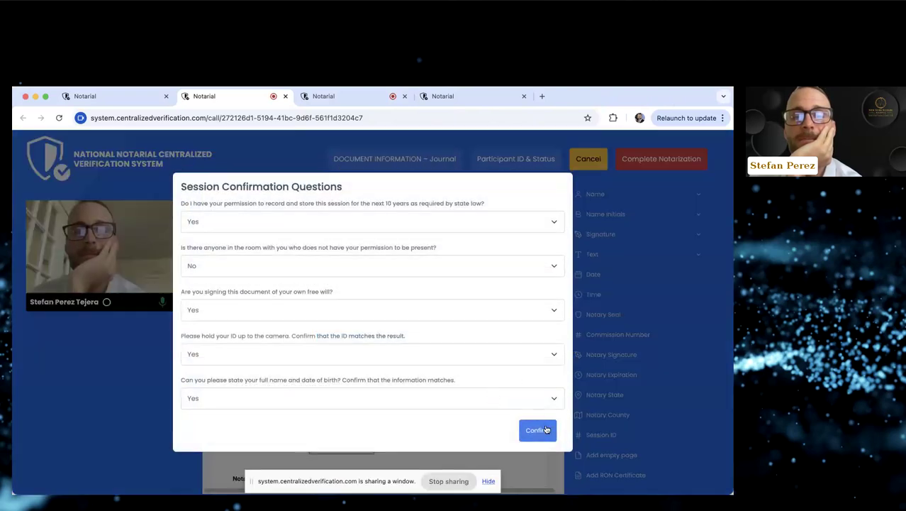
left_click(543, 426)
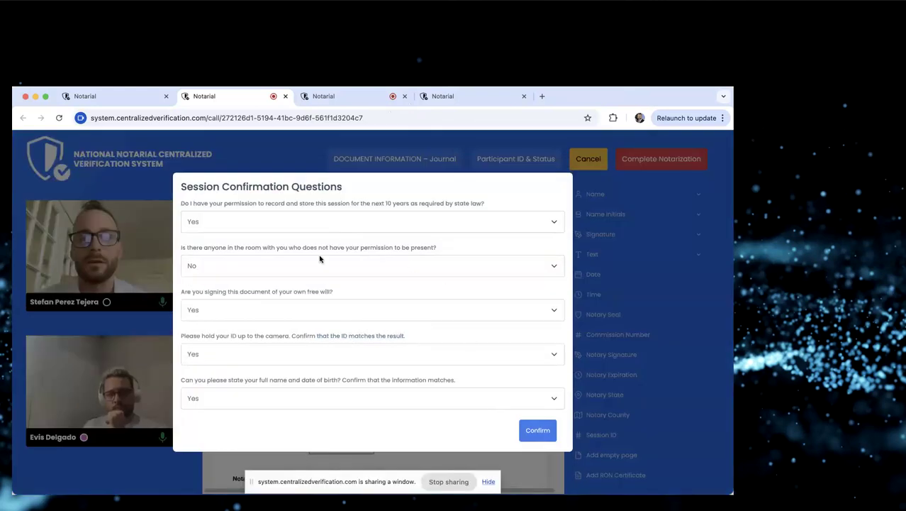
- Keep No for others present, resubmit the answers, and switch to the ended-notarization tab
left_click(318, 264)
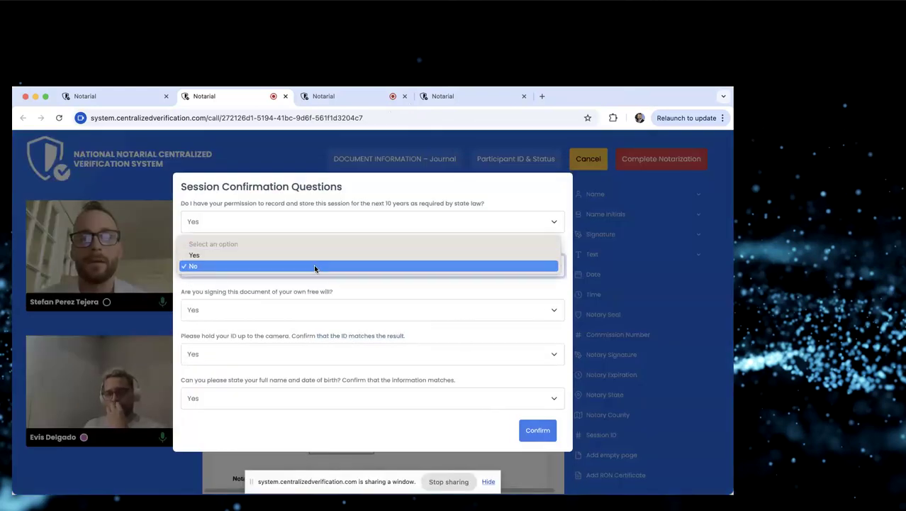
left_click(314, 263)
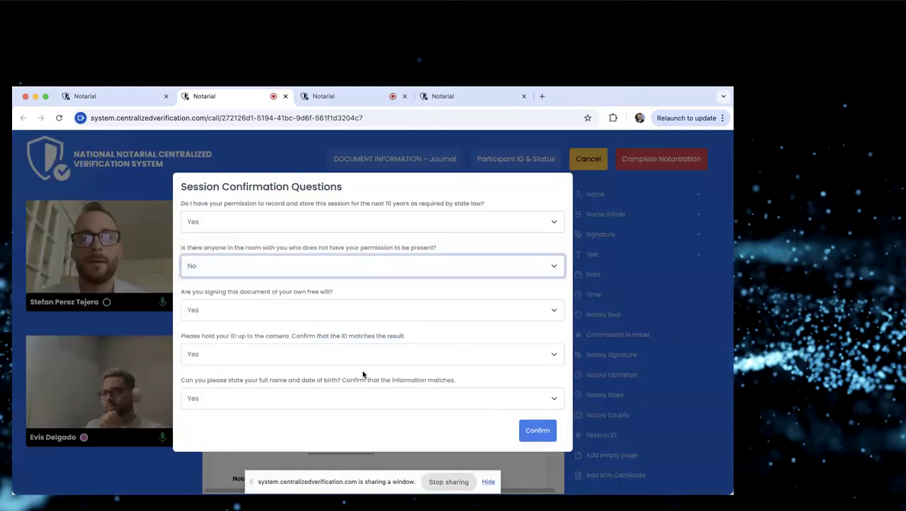
left_click(536, 433)
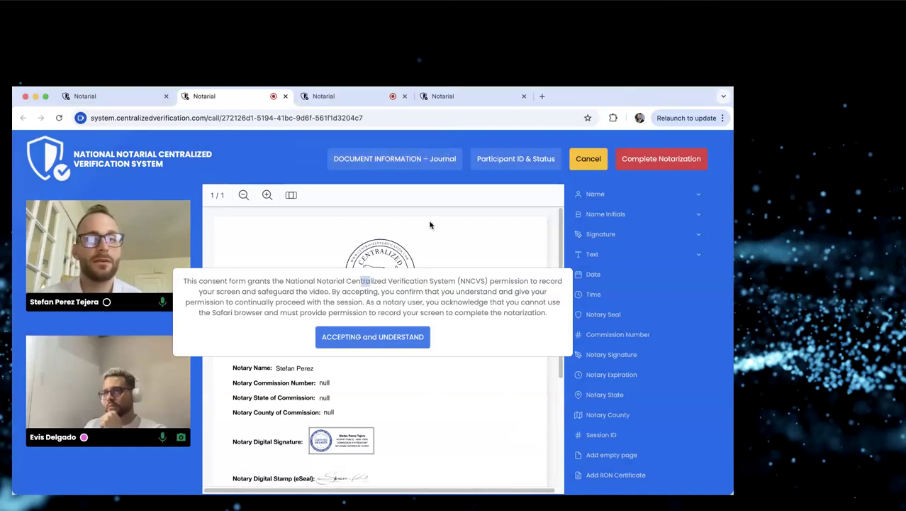
left_click(353, 103)
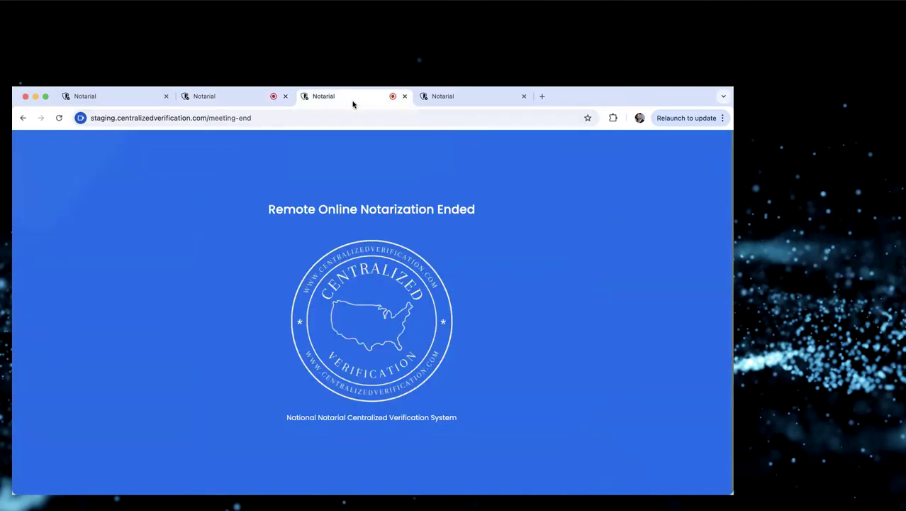
- Close the ended-notarization tab and go back to the live call tab
left_click(405, 97)
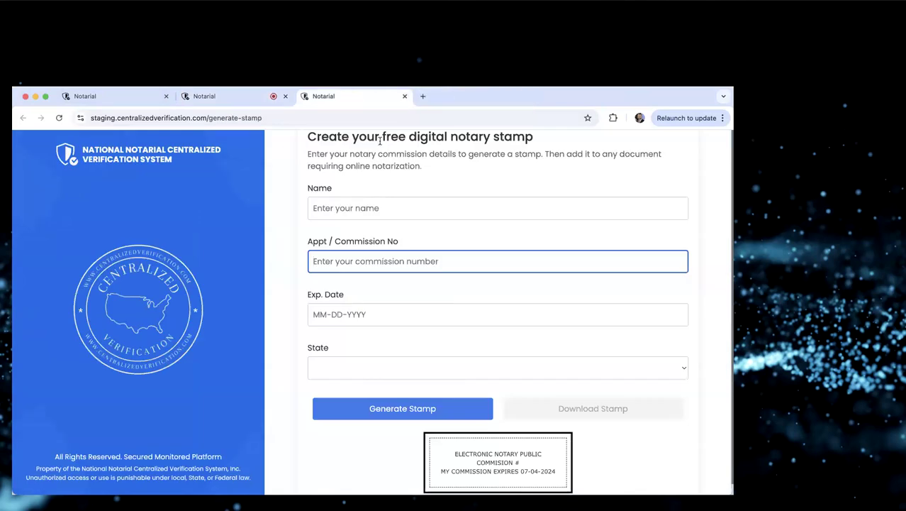
left_click(257, 99)
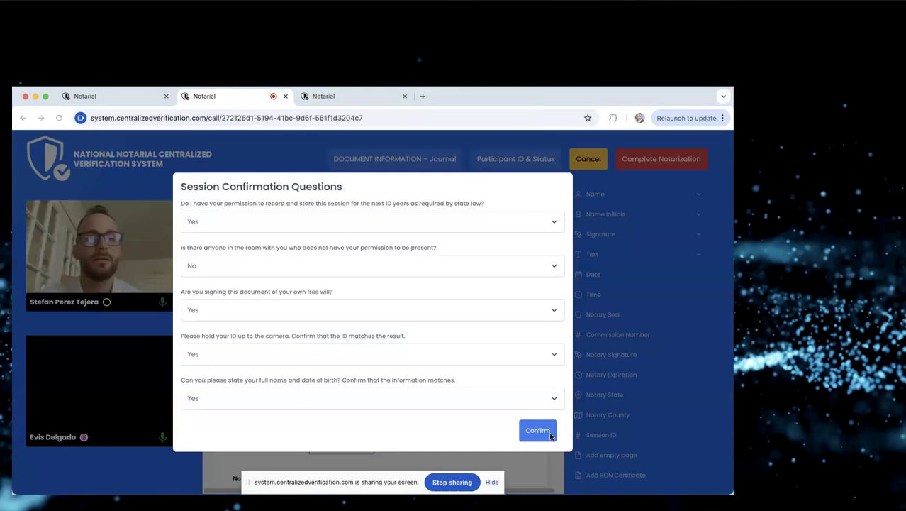
- Submit the Yes, No, Yes, Yes, Yes confirmation answers twice
left_click(529, 430)
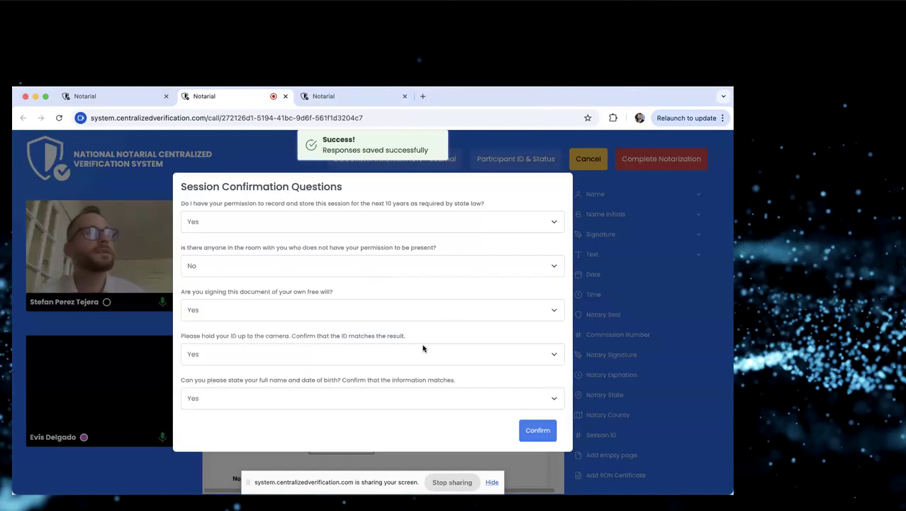
left_click(543, 432)
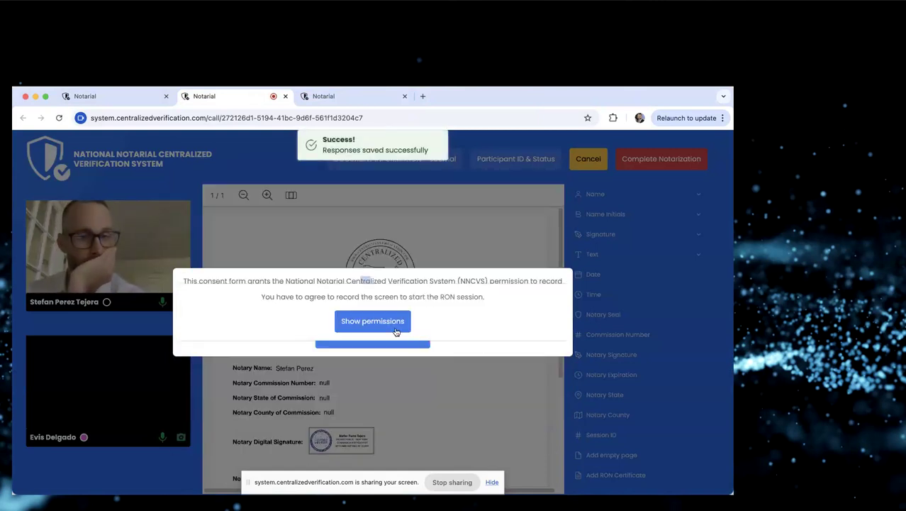
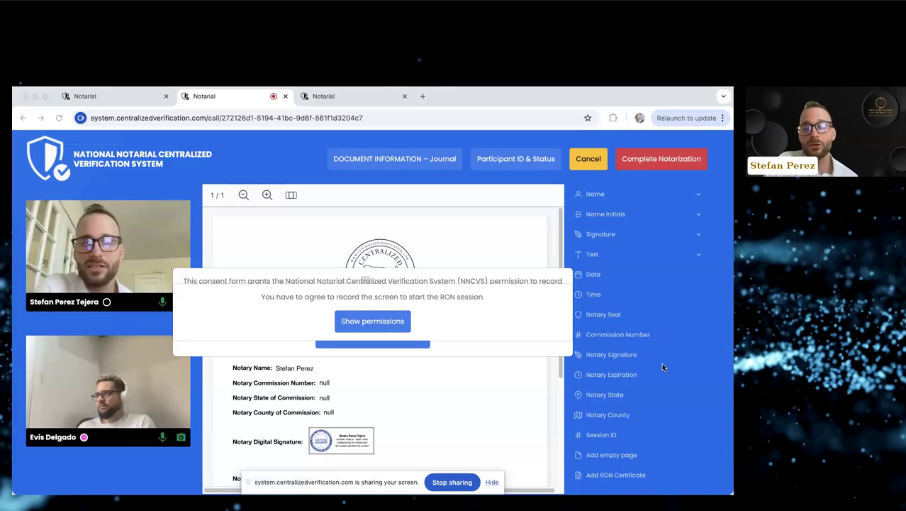
- Close the middle 'Notarial' RON session tab, returning to the digital notary stamp generator
left_click(463, 402)
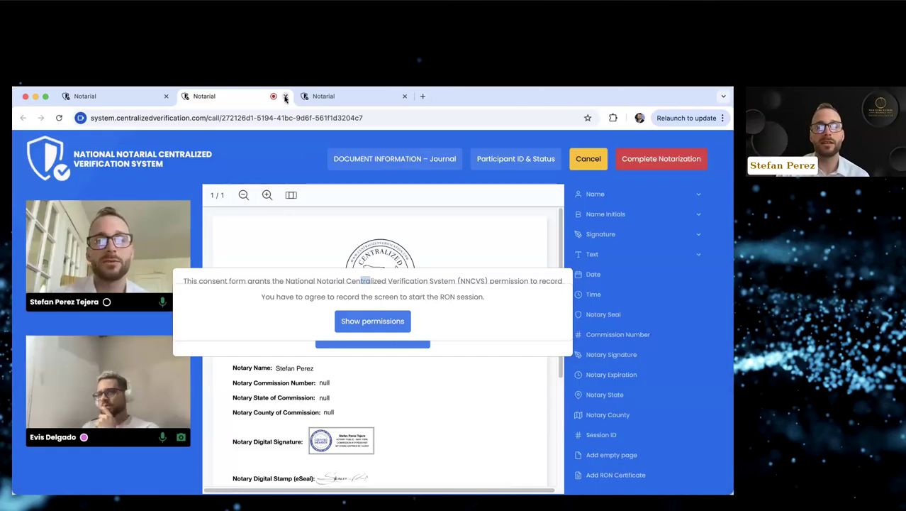
left_click(285, 97)
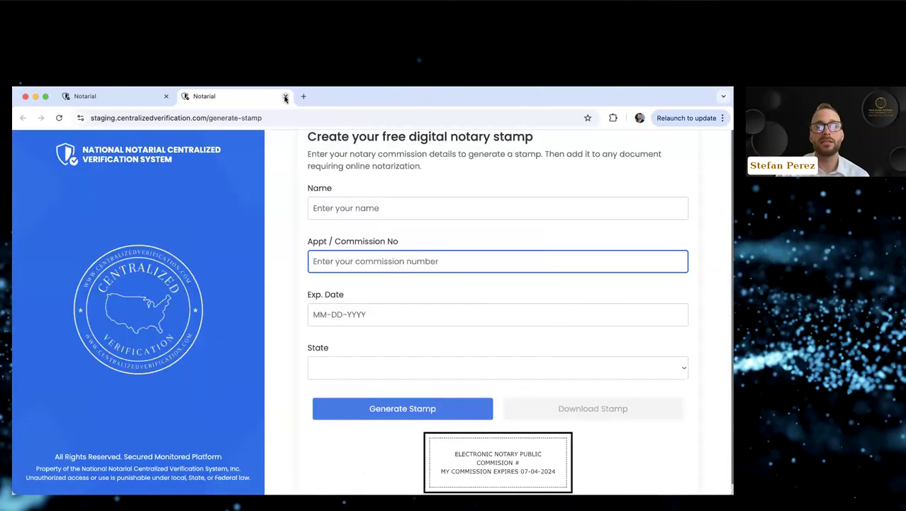
- Open the archived files and video of the first session in View Or Search Sessions
key("ctrl+shift+Tab")
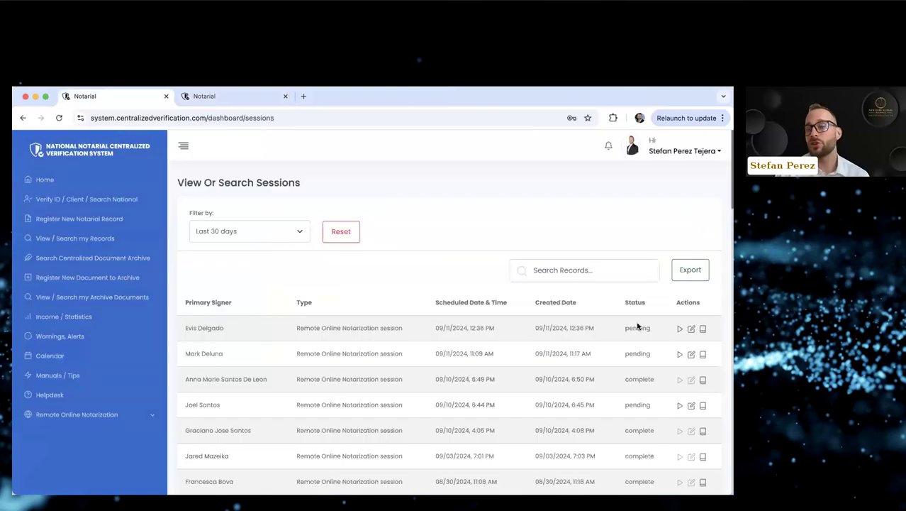
left_click(703, 329)
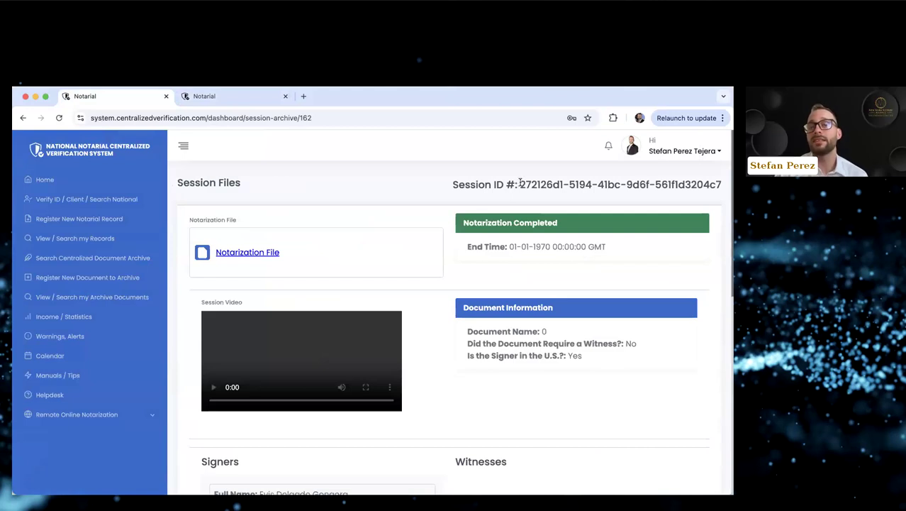
left_click_drag(520, 182, 727, 188)
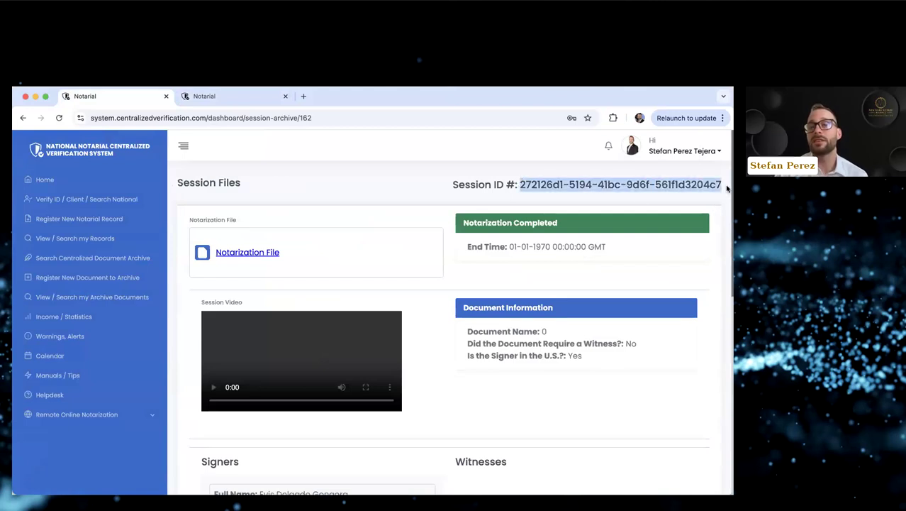
left_click(671, 189)
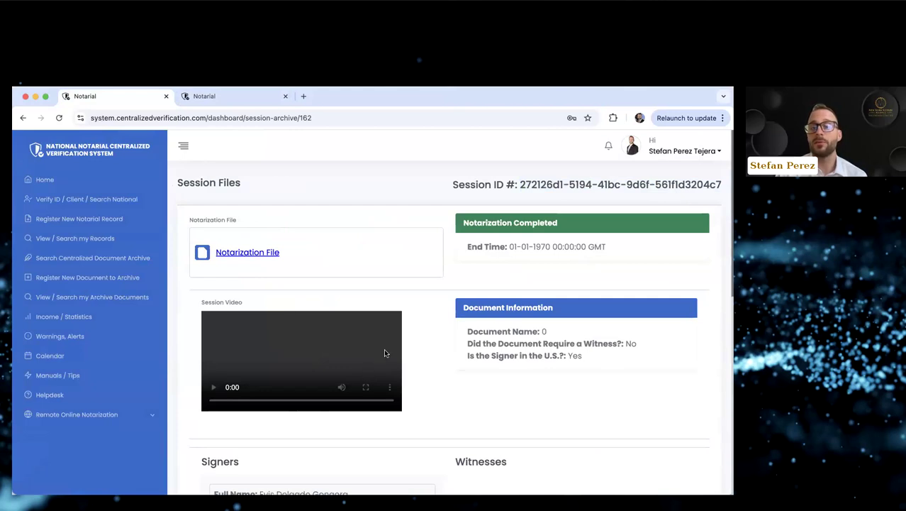
scroll(383, 352, "down", 2)
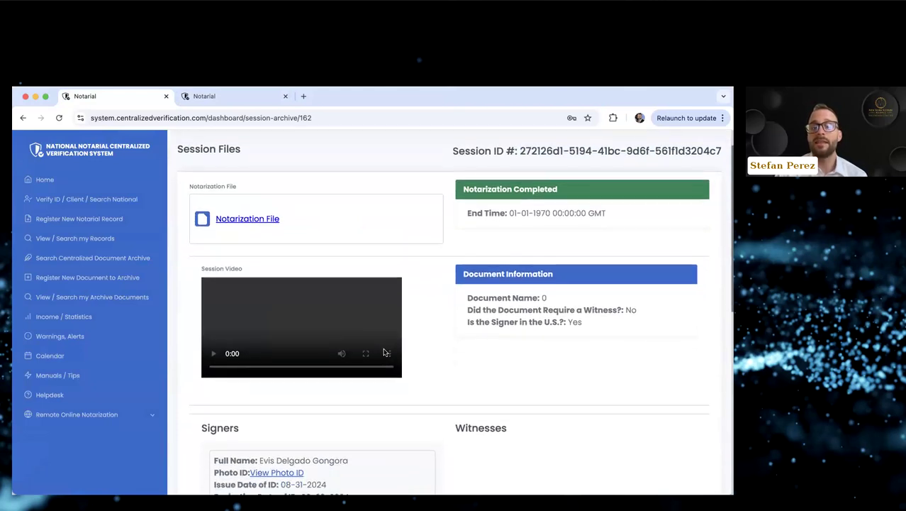
scroll(384, 352, "down", 3)
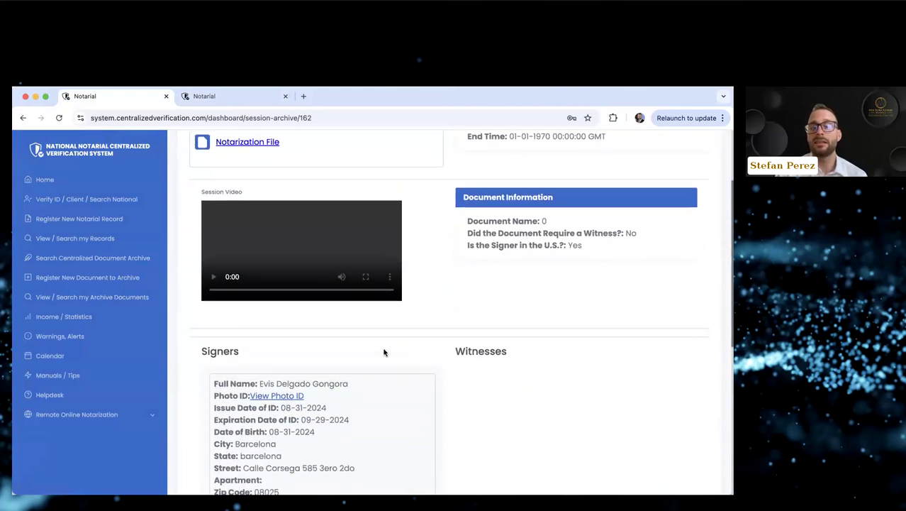
scroll(383, 351, "down", 1)
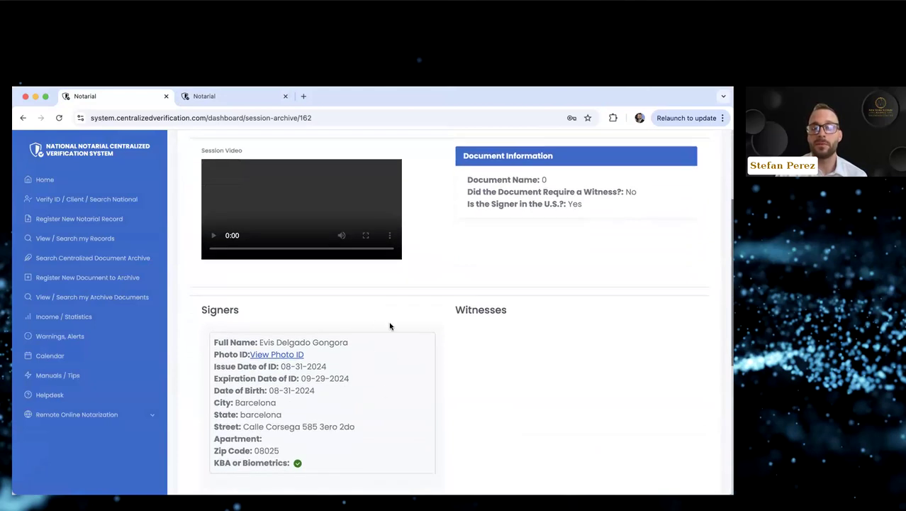
scroll(449, 319, "down", 6)
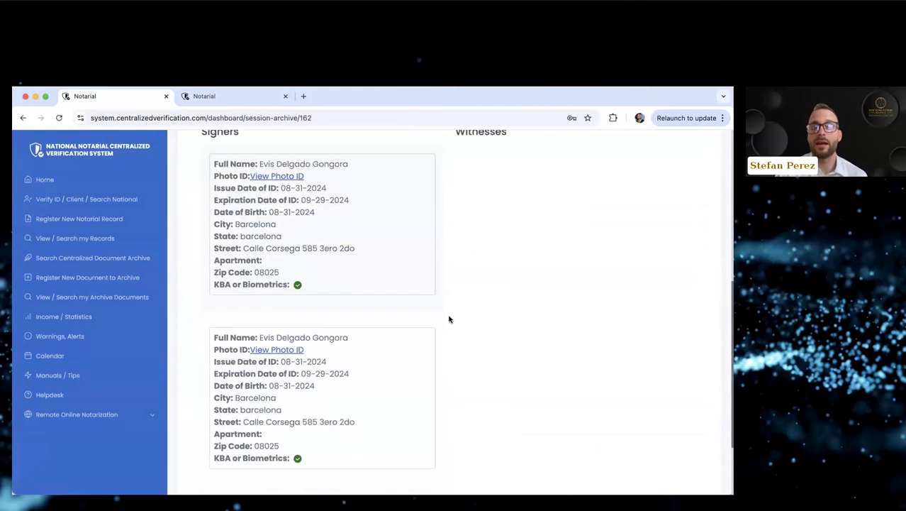
scroll(449, 320, "up", 1)
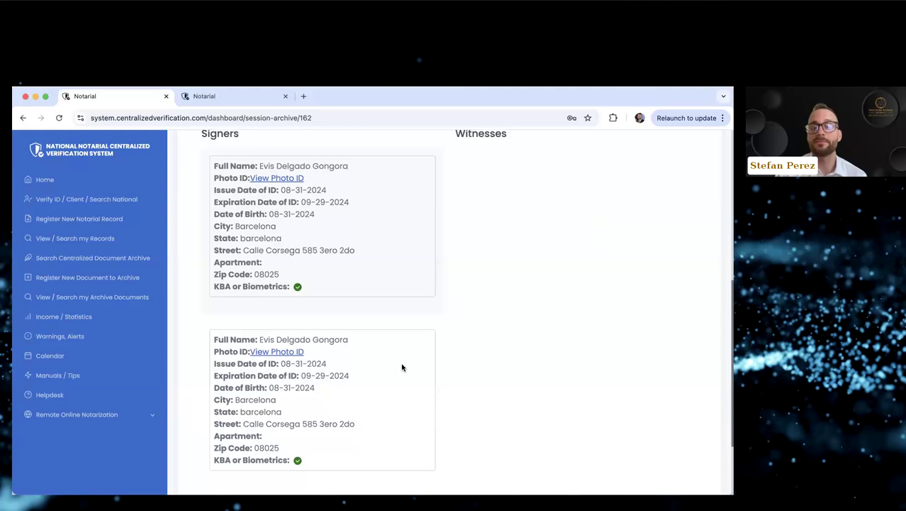
scroll(402, 367, "up", 5)
scroll(402, 367, "up", 2)
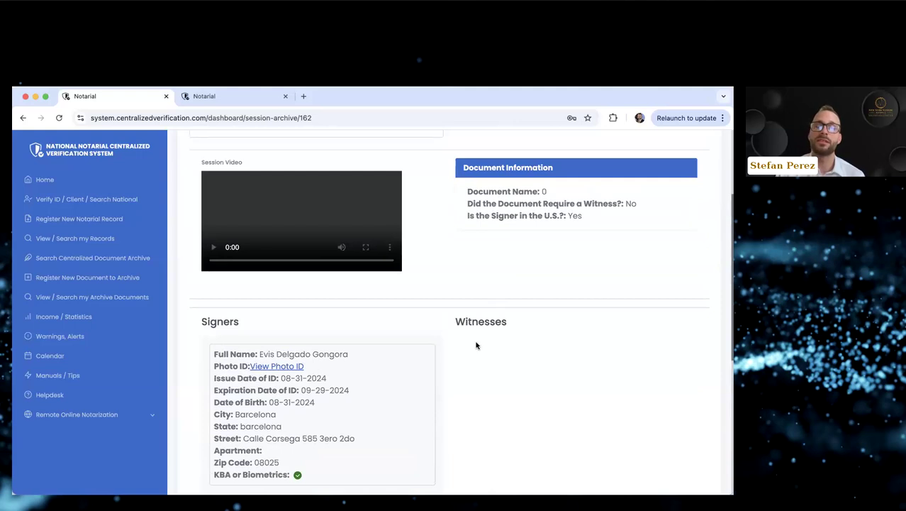
scroll(474, 345, "up", 1)
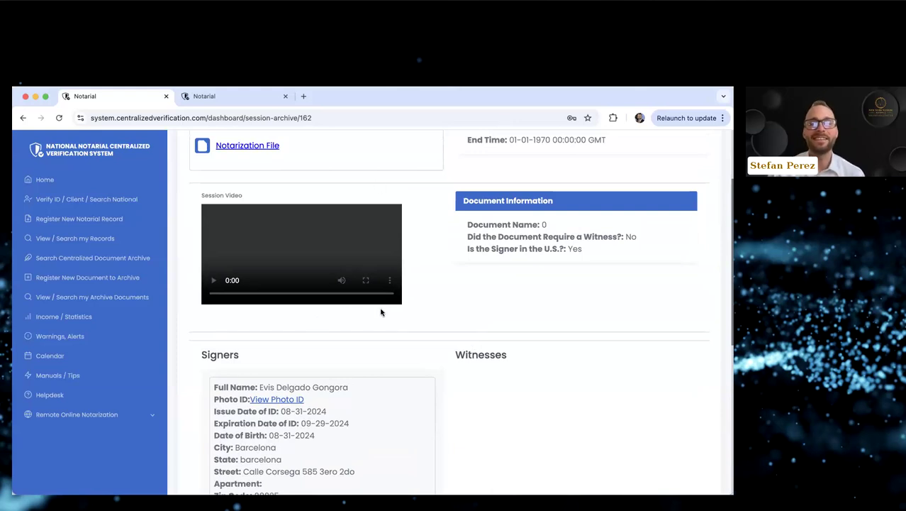
scroll(432, 288, "up", 2)
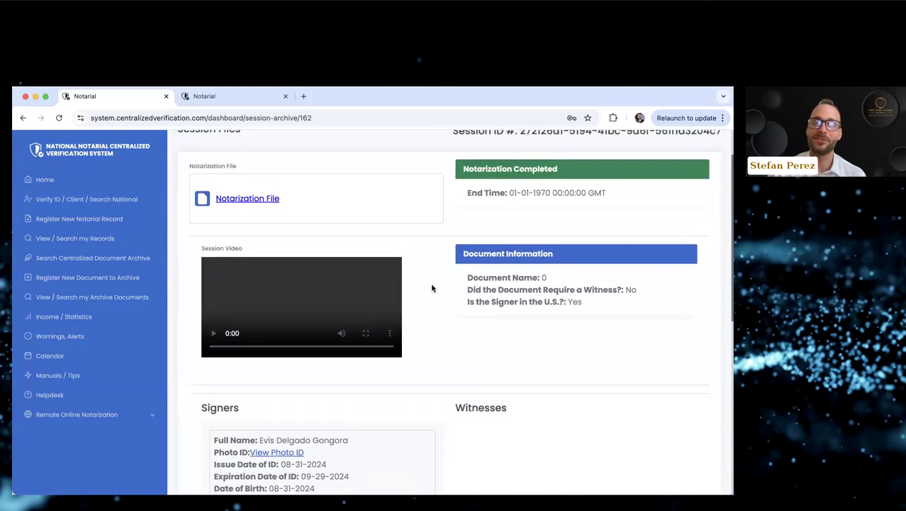
scroll(429, 278, "up", 2)
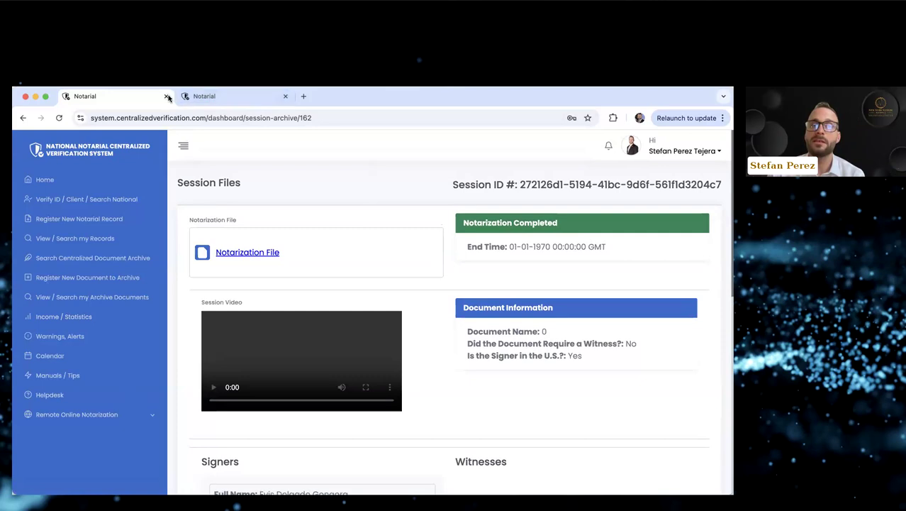
- Load the staging site and go to the agent login page
left_click(188, 118)
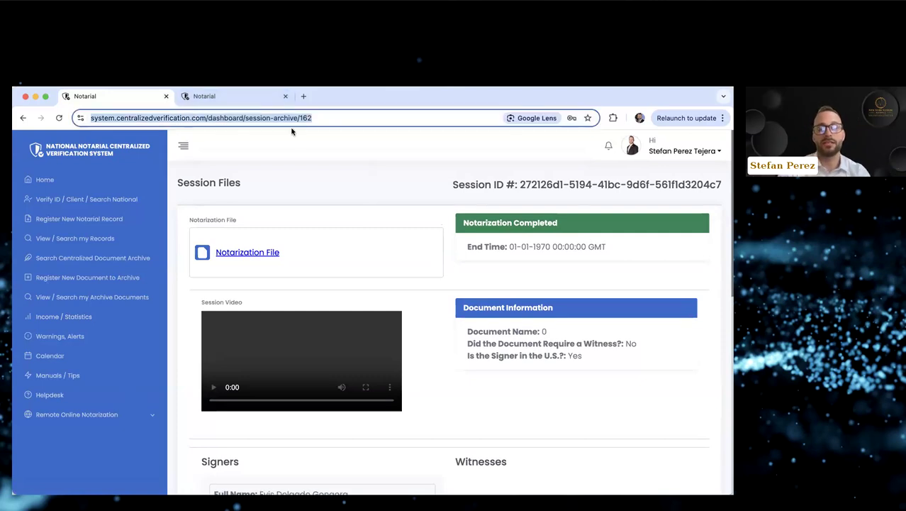
type("s")
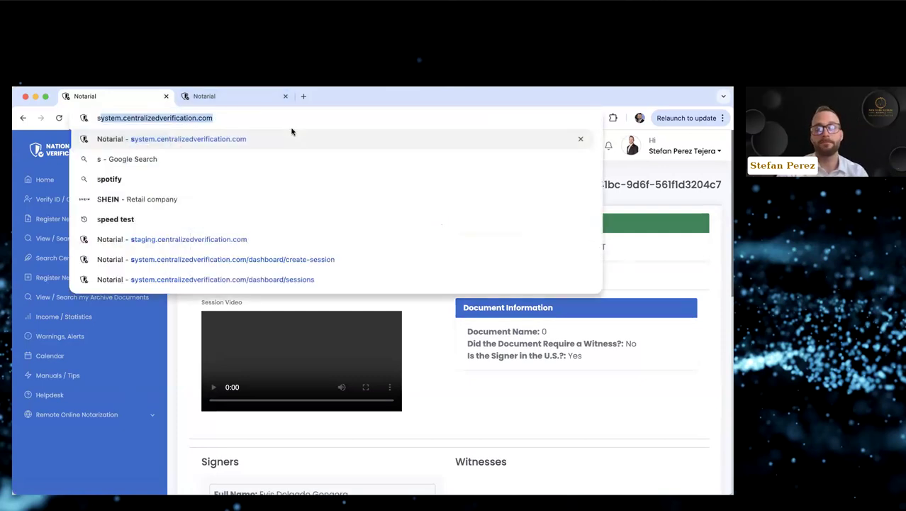
type("ta")
key("Return")
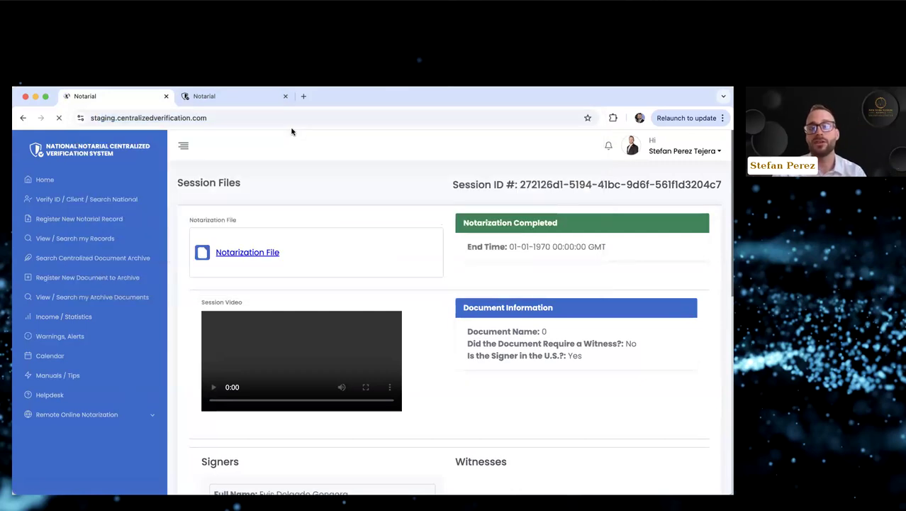
left_click(505, 268)
- Sign in as agent with the account e-mail and password
left_click(511, 276)
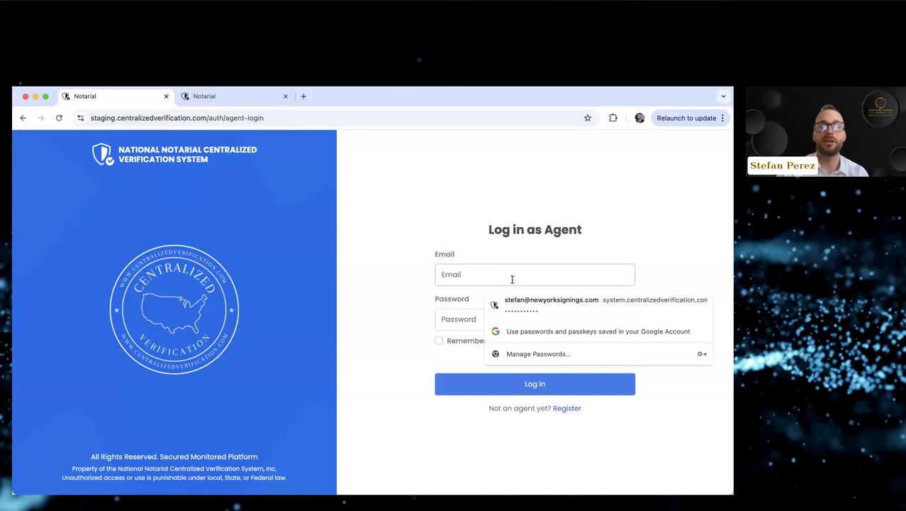
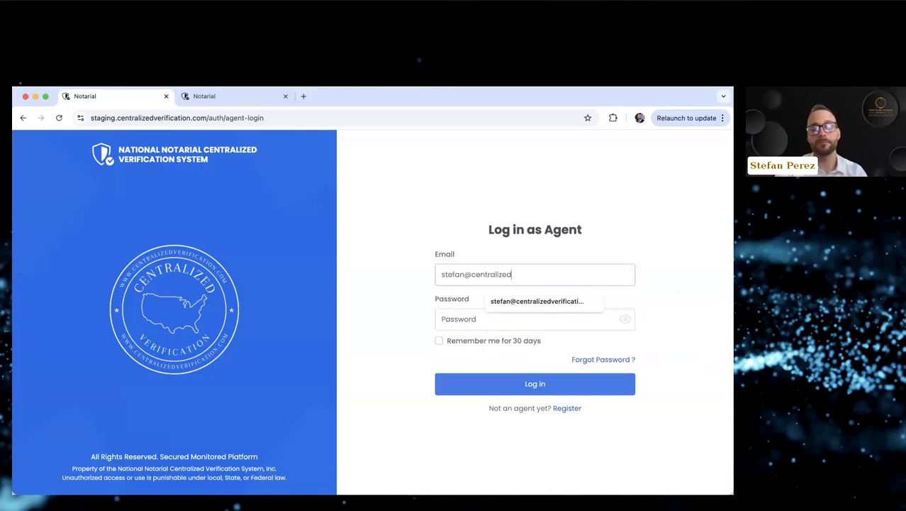
key("Tab")
type("•••••••••")
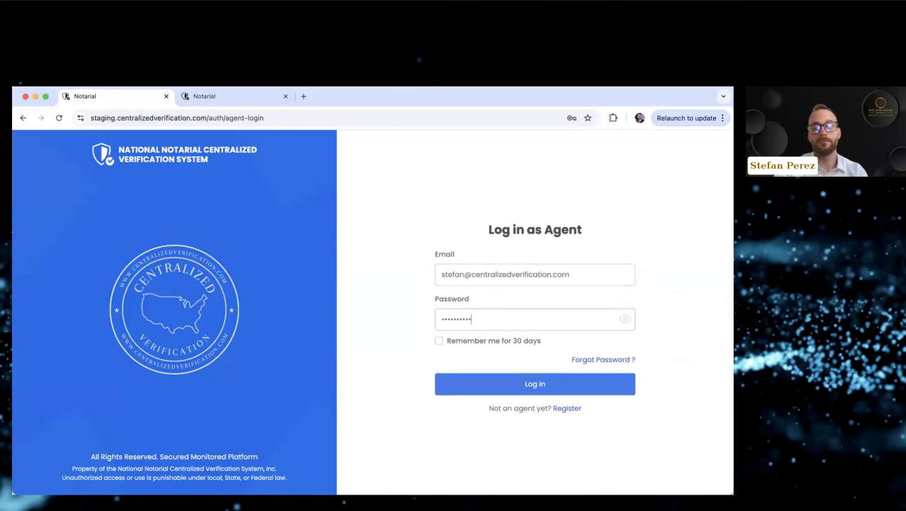
left_click(548, 385)
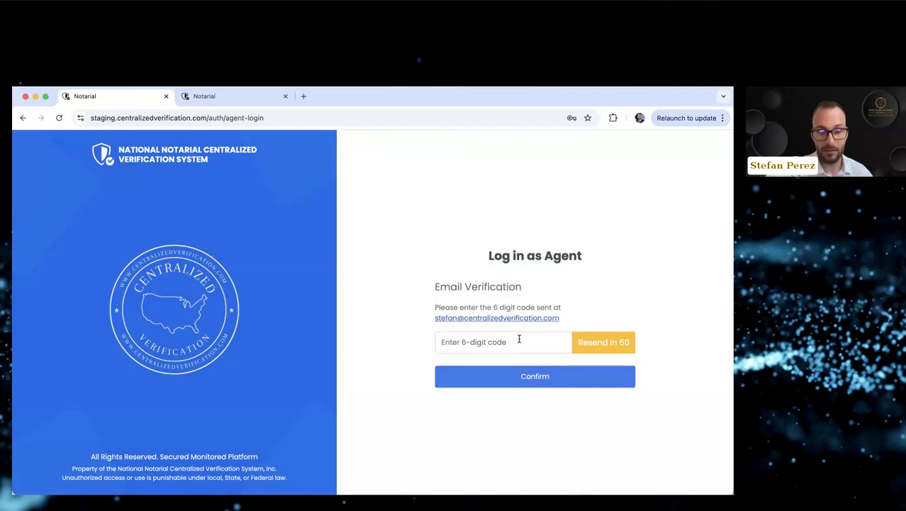
- Enter the emailed 6-digit verification code and confirm the login
left_click(520, 339)
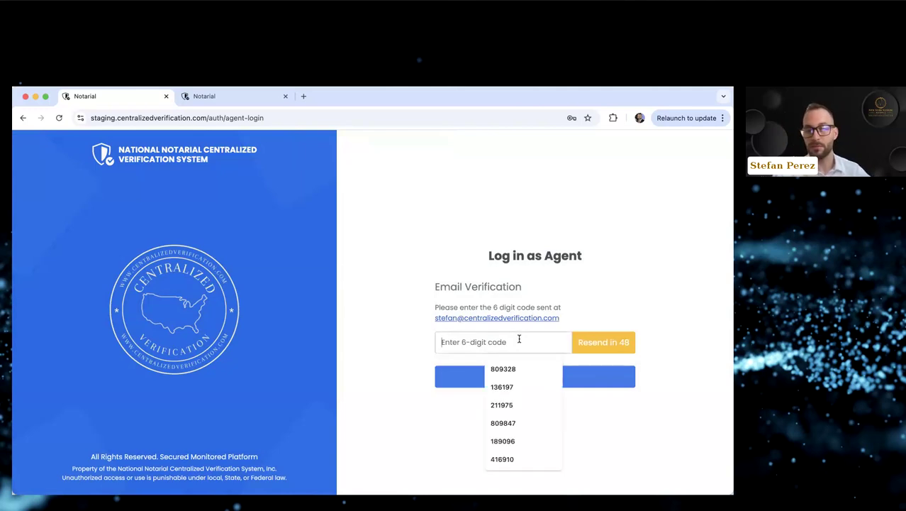
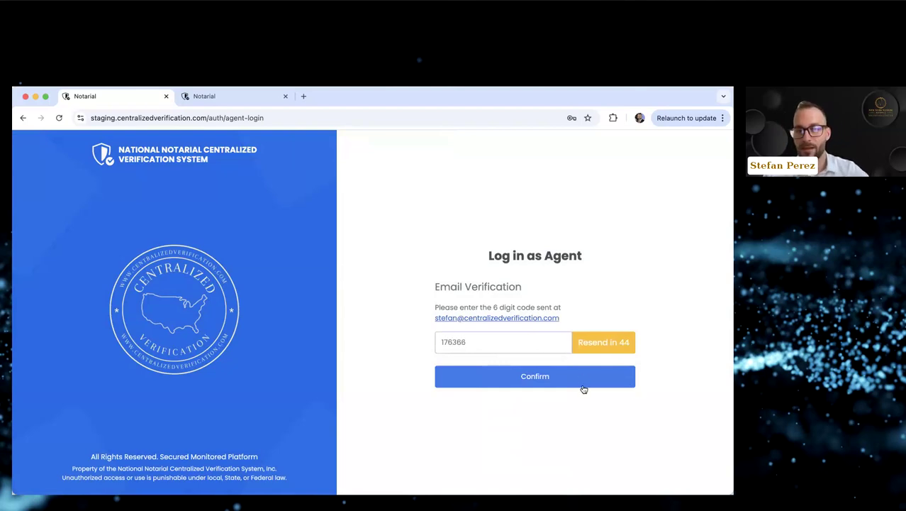
left_click(546, 381)
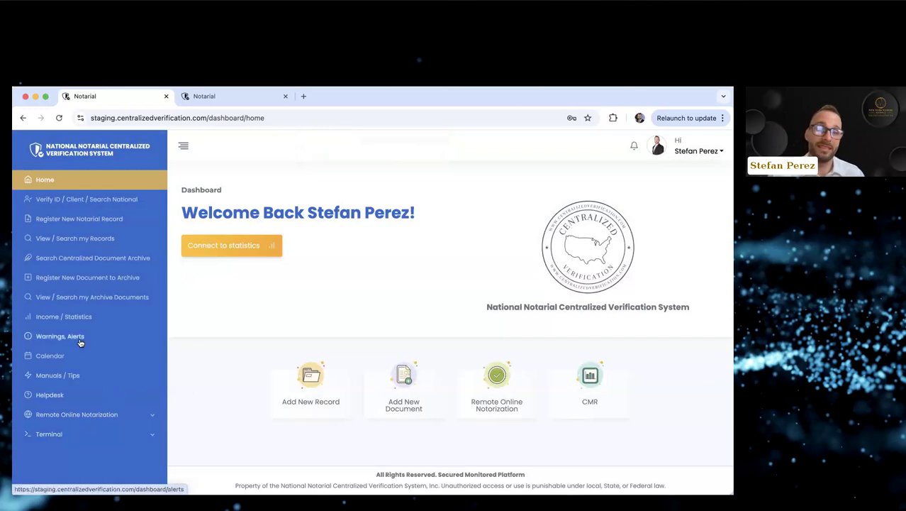
- Open Terminal > Settings to view Stripe status and the Mobile Notary service
left_click(55, 435)
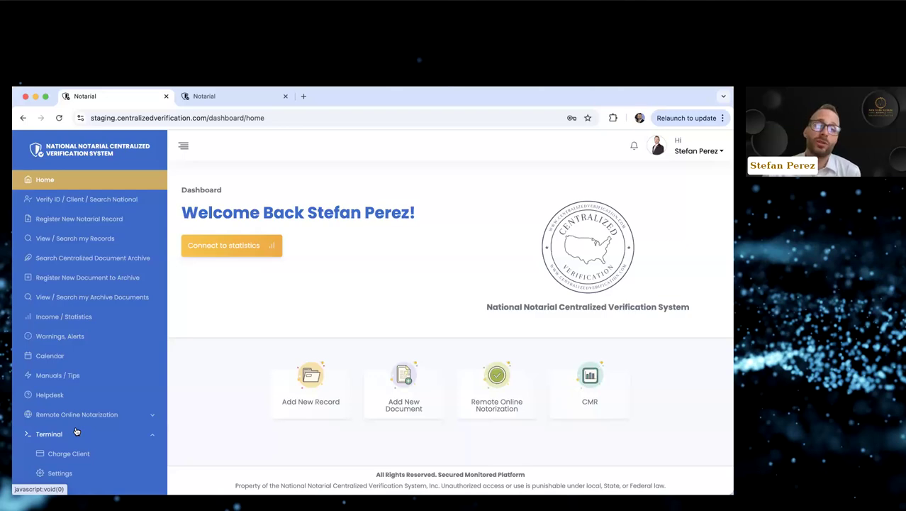
left_click(62, 473)
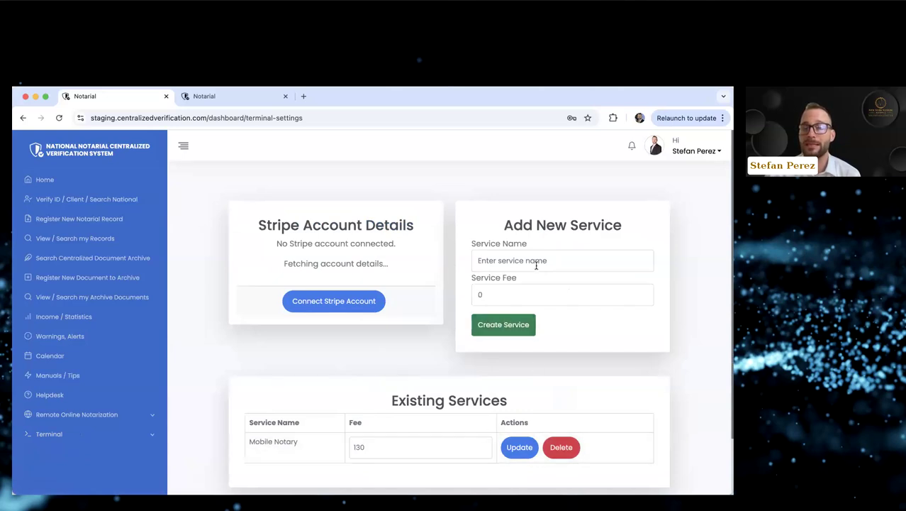
- Create a service named 'Notarization' with a service fee of 2
left_click(651, 268)
type("Notari")
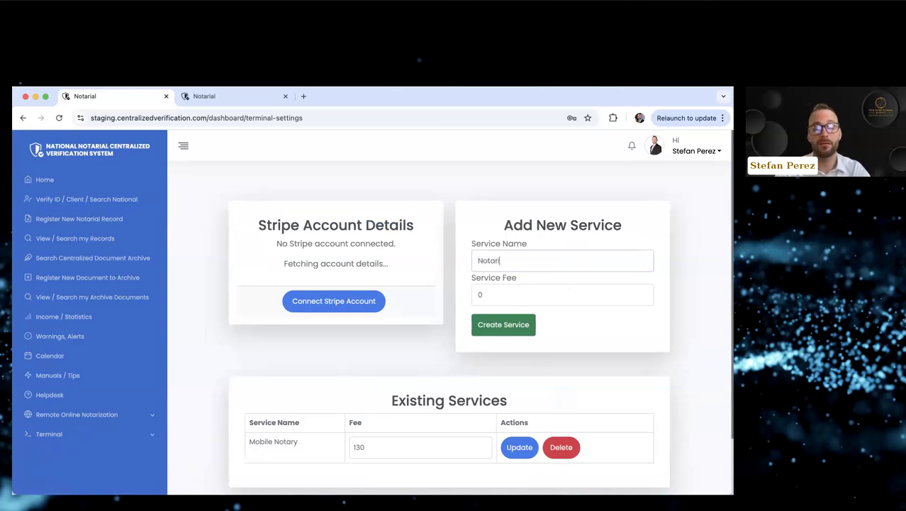
type("zation")
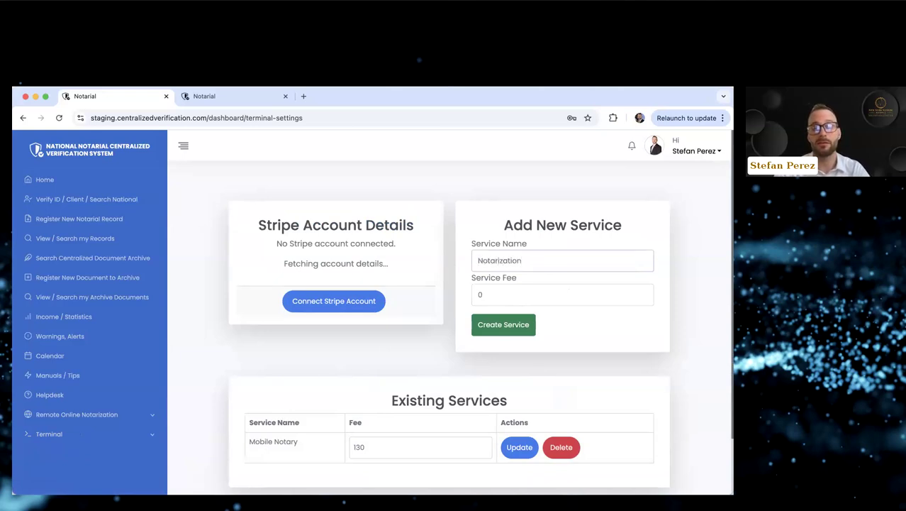
left_click(568, 296)
type("2")
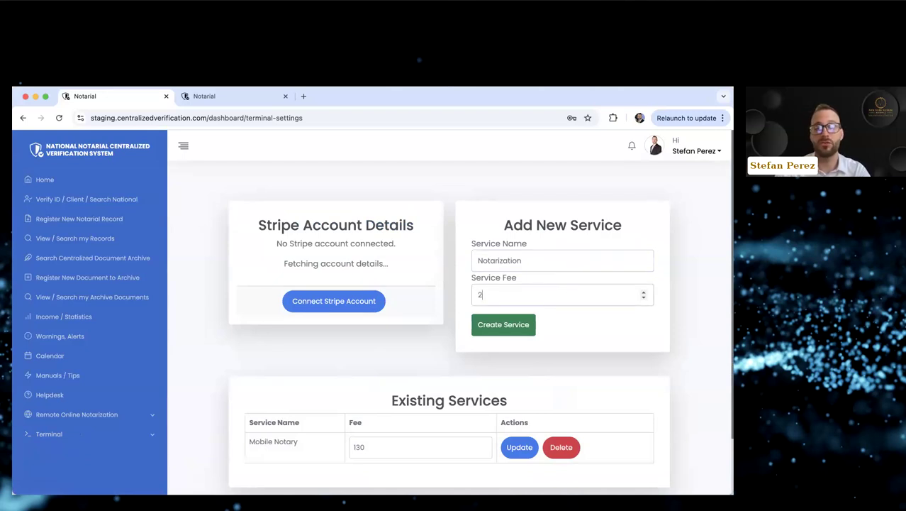
left_click(499, 330)
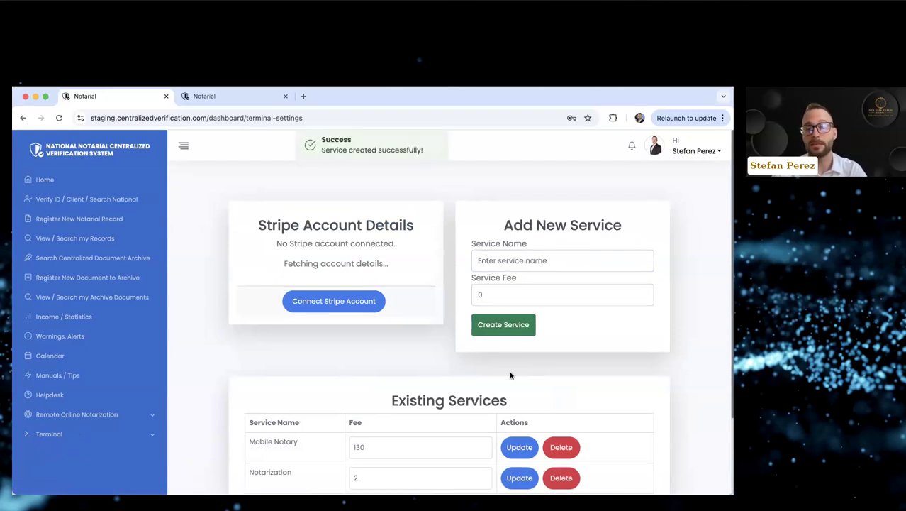
scroll(510, 374, "down", 2)
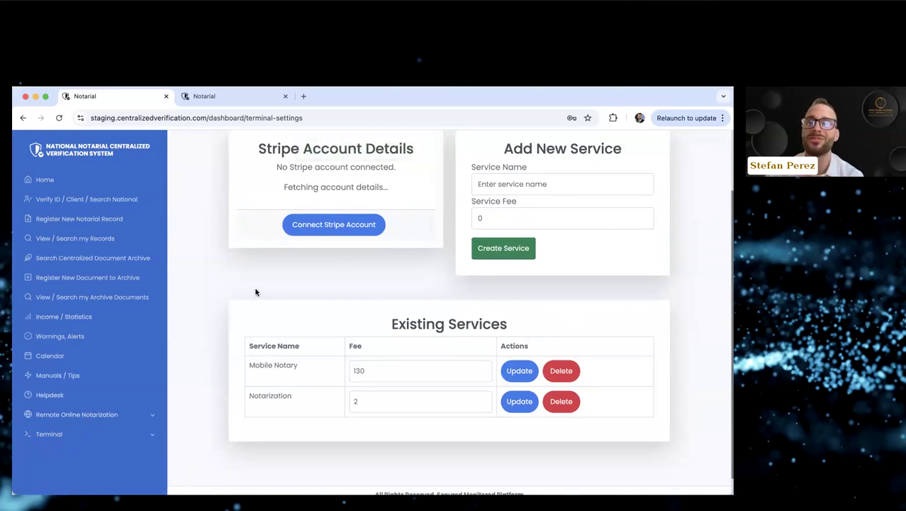
left_click(49, 434)
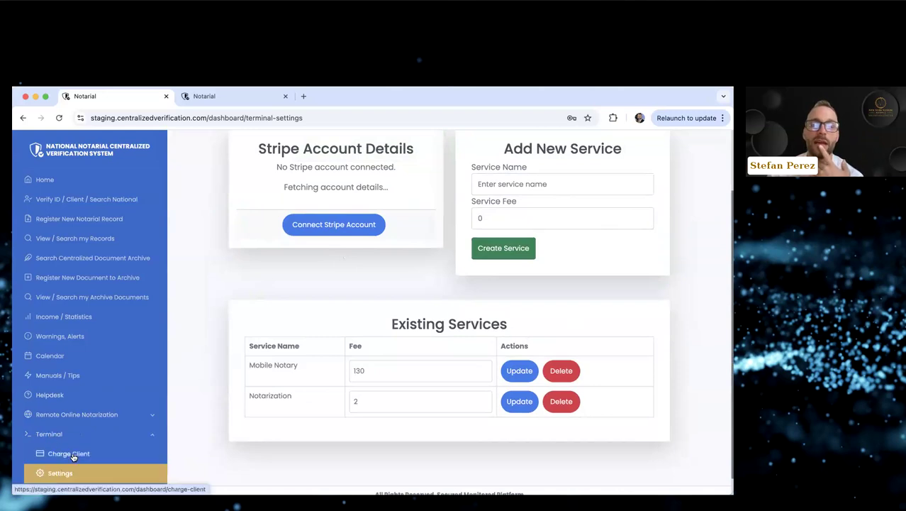
- In Charge Client, add the saved 'Notarization - $2' service to the basket
left_click(63, 453)
scroll(300, 289, "up", 1)
left_click(281, 233)
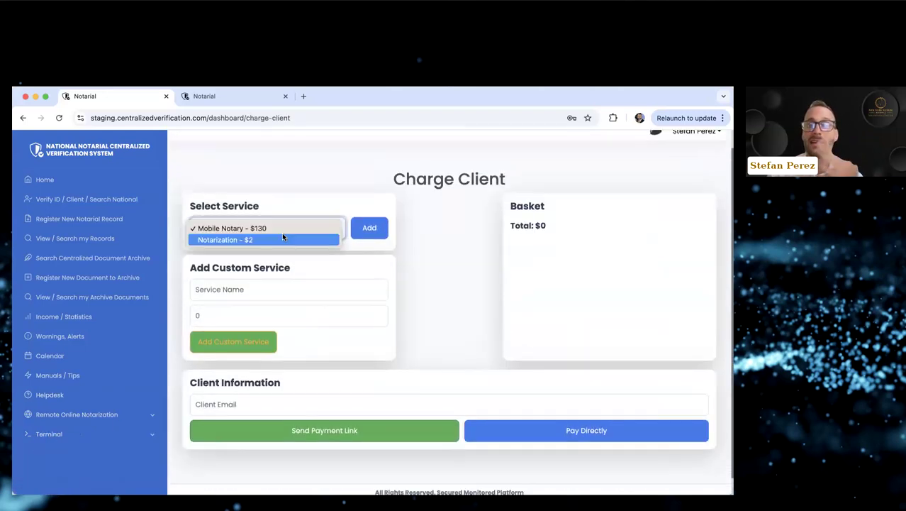
left_click(257, 240)
left_click(368, 228)
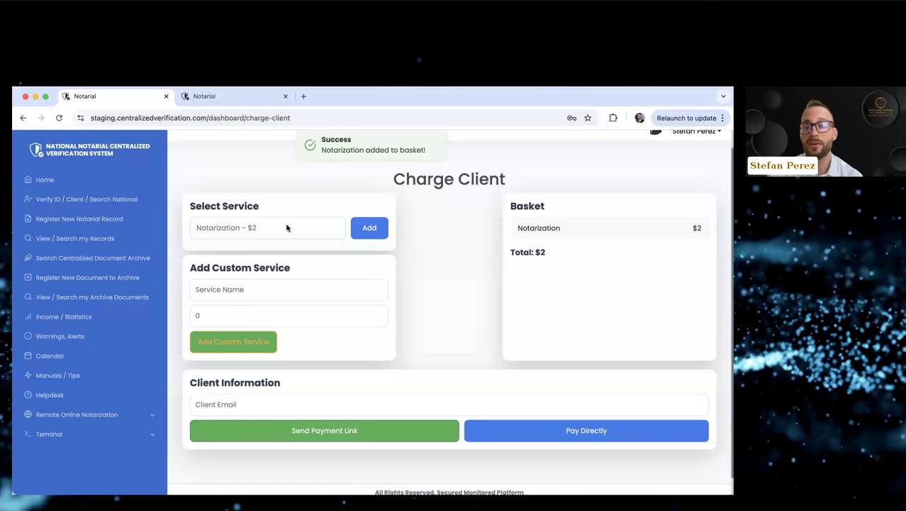
- Add a custom 'Travel Fees' service priced at 500 to the basket
left_click(291, 290)
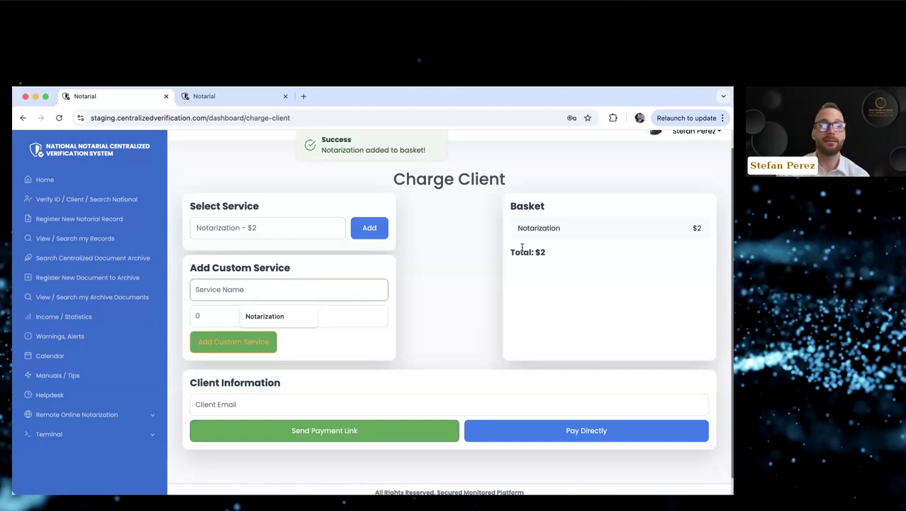
type("Travel")
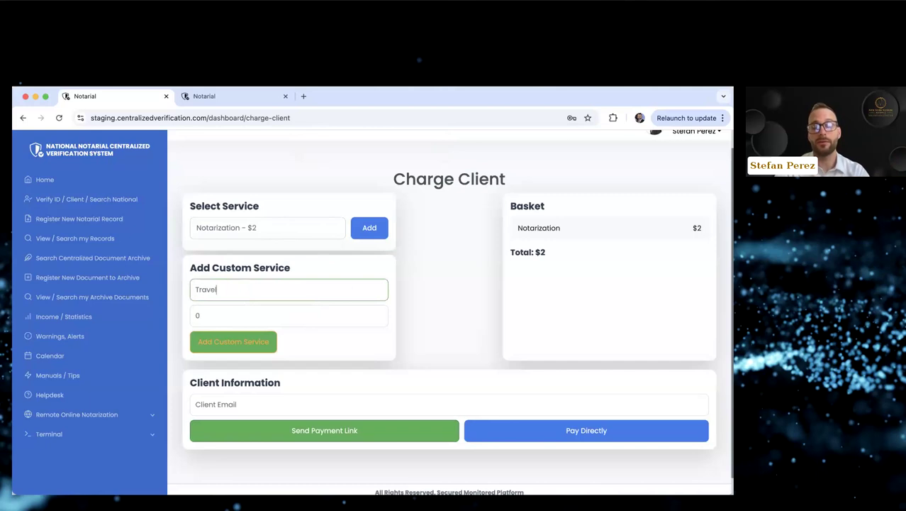
type(" Fees")
left_click(370, 312)
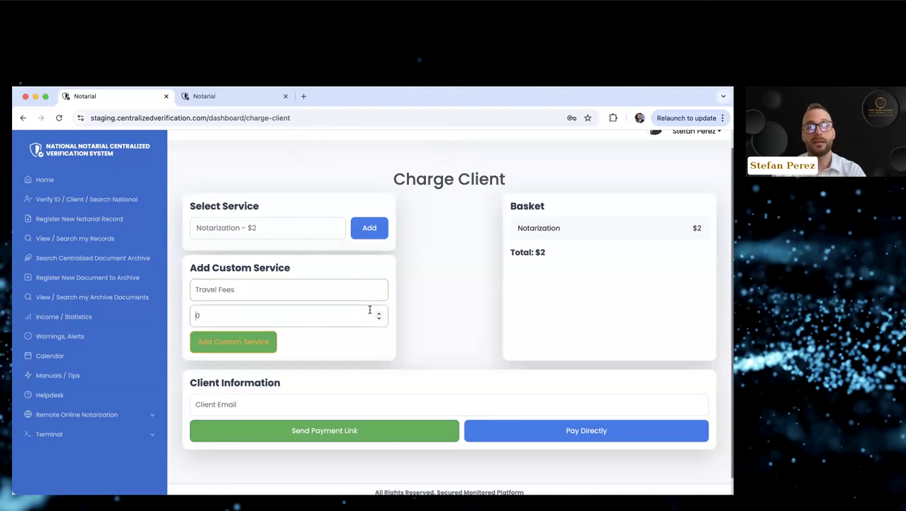
type("500")
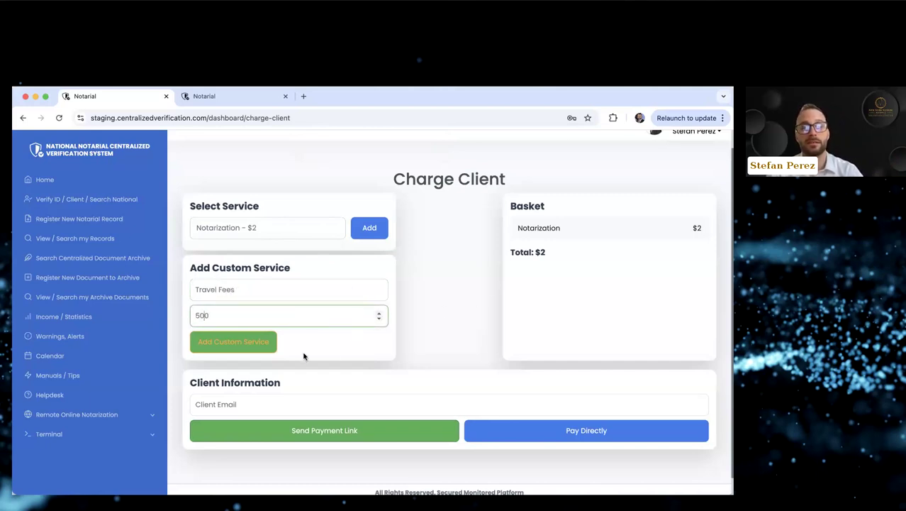
left_click(262, 346)
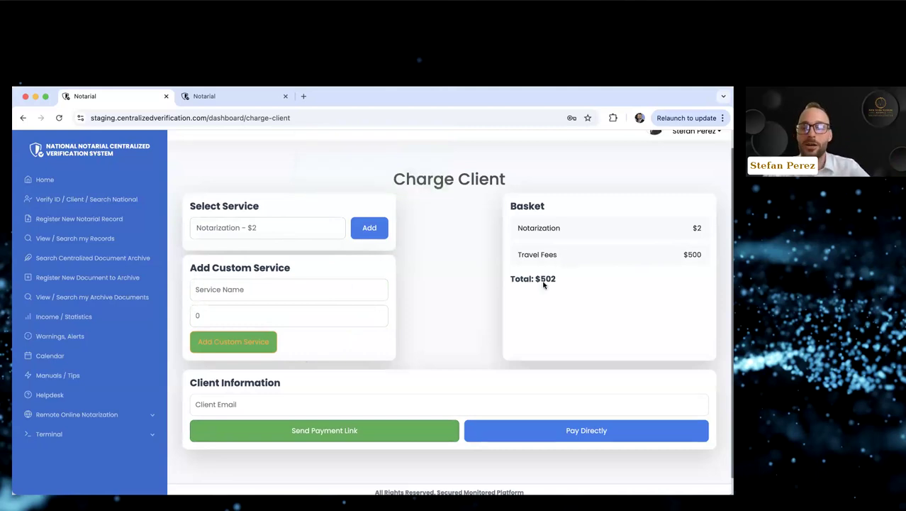
left_click(299, 402)
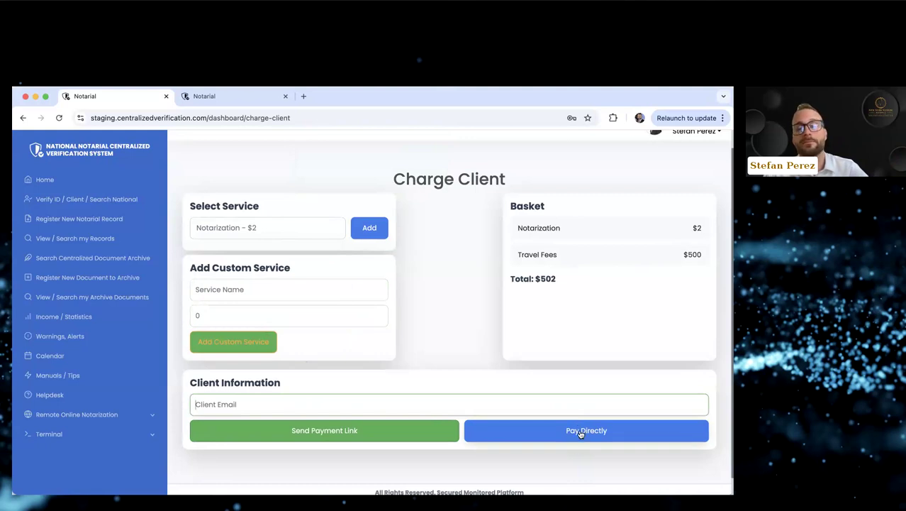
- Choose Pay Directly to show the Enter Card Details form for the $502 basket
left_click(578, 438)
scroll(505, 424, "down", 3)
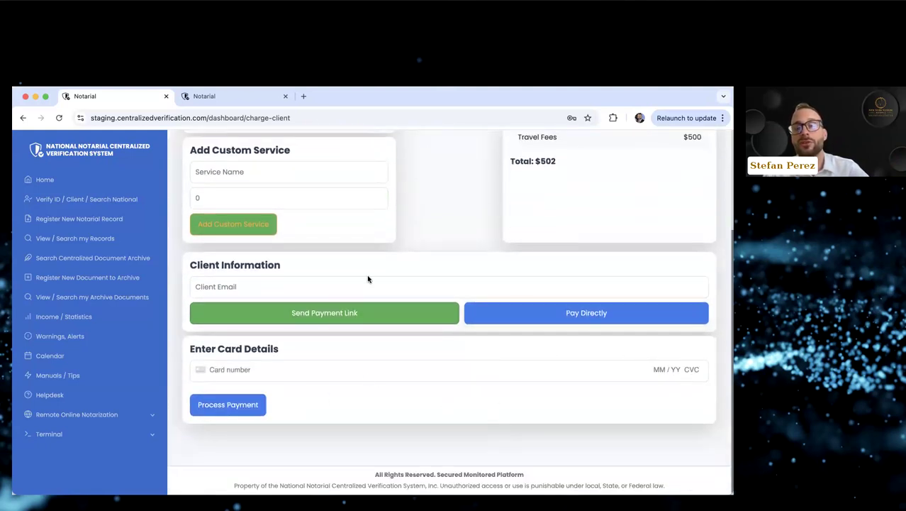
scroll(257, 397, "up", 1)
scroll(255, 393, "up", 3)
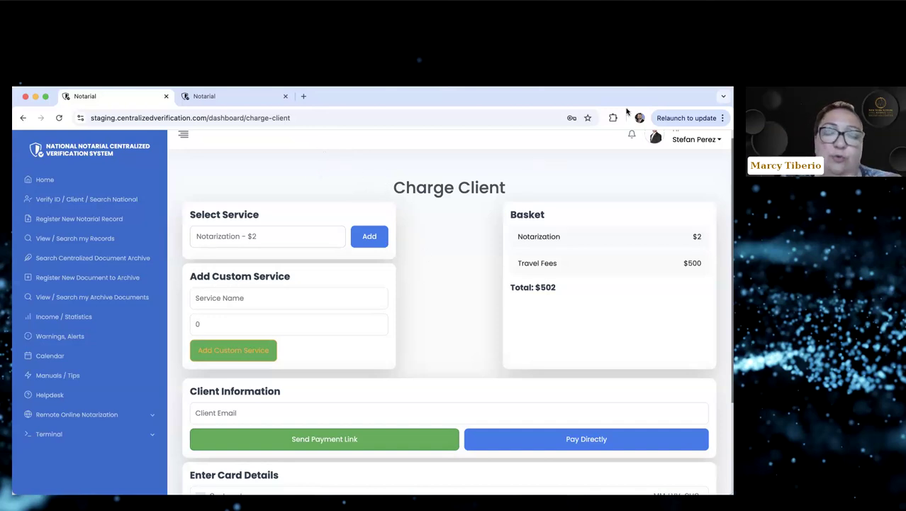
- Open account Settings from the user menu to view the subscription plans
scroll(680, 168, "up", 1)
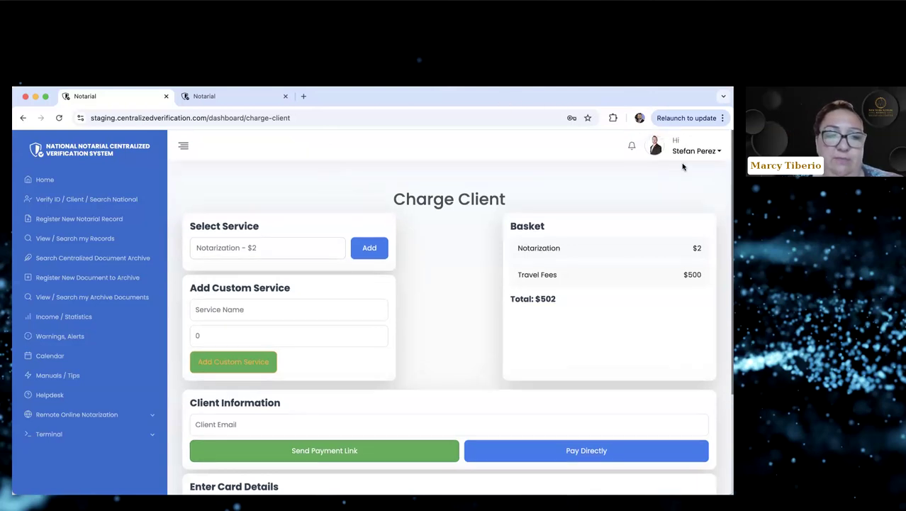
left_click(704, 151)
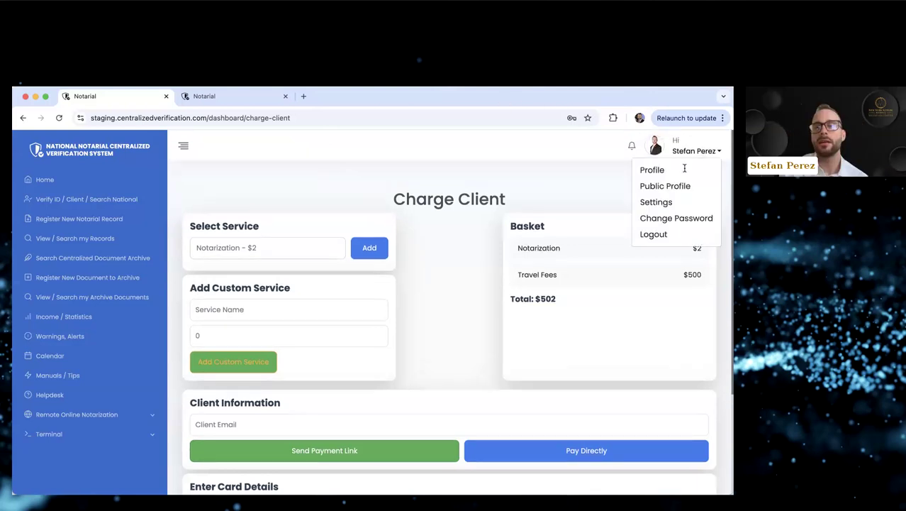
left_click(666, 204)
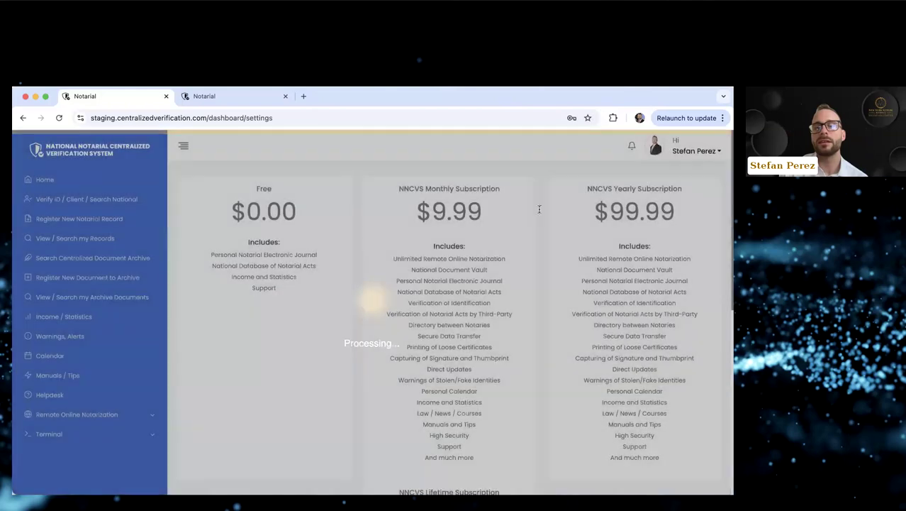